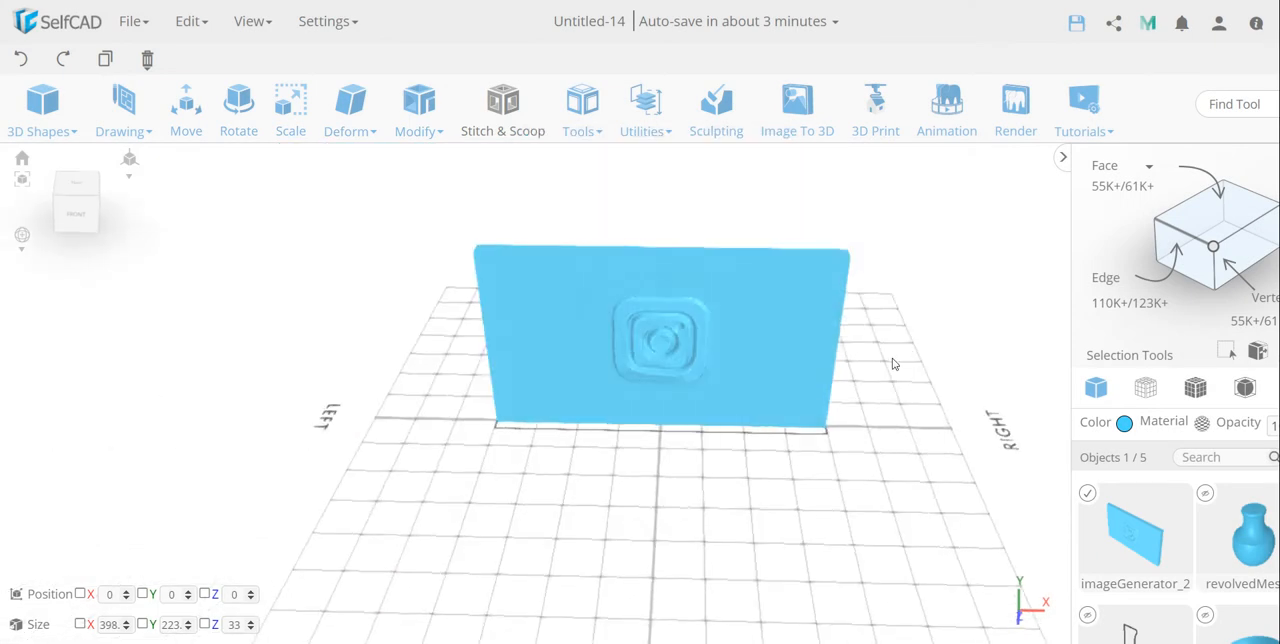
Step: Draw a wavy four-point spline on the ground plane in front of the embossed panel, working from the top view
drag(893, 364, 855, 374)
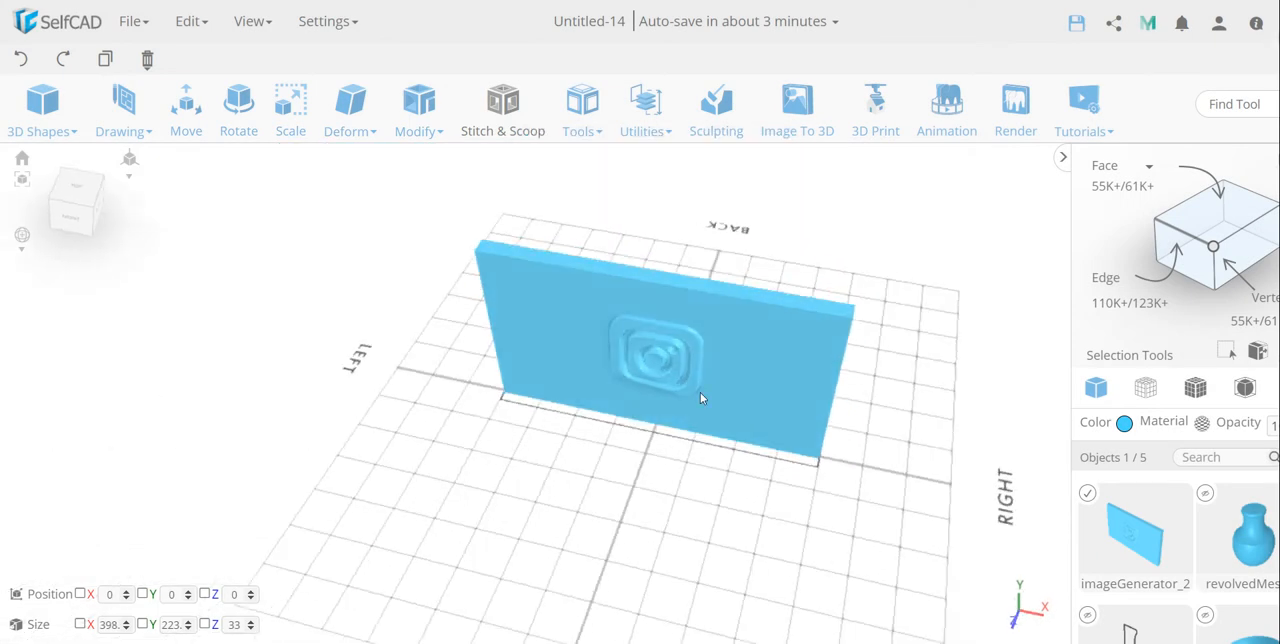
scroll(700, 392, down, 3)
click(80, 195)
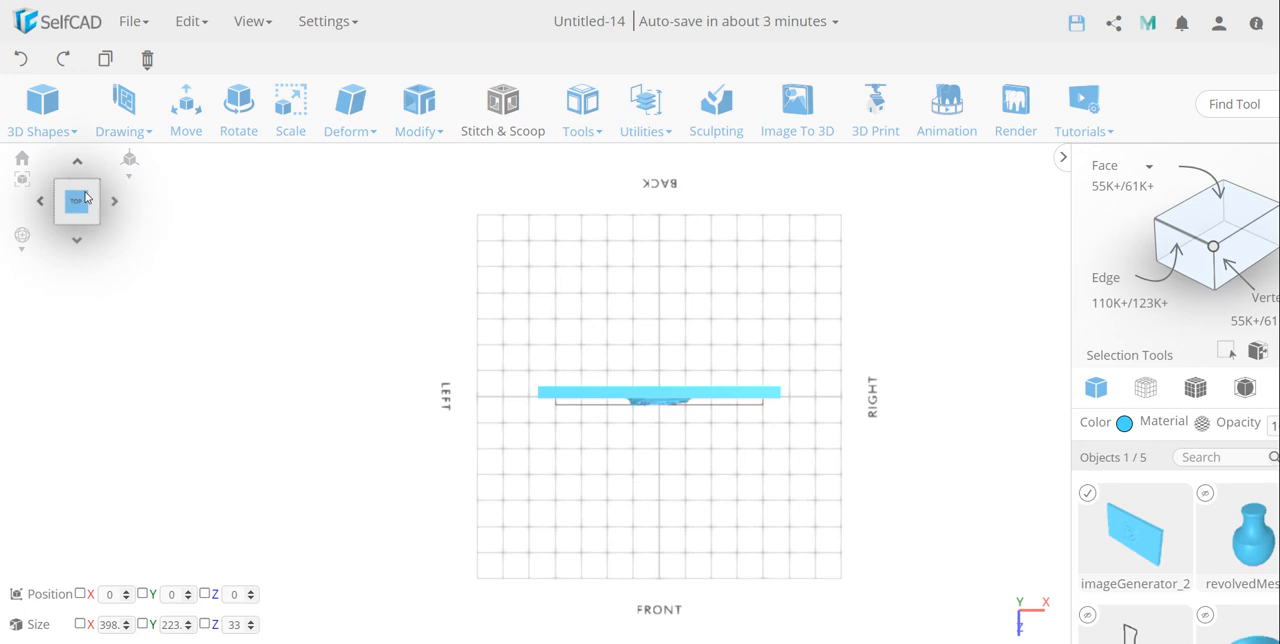
click(123, 110)
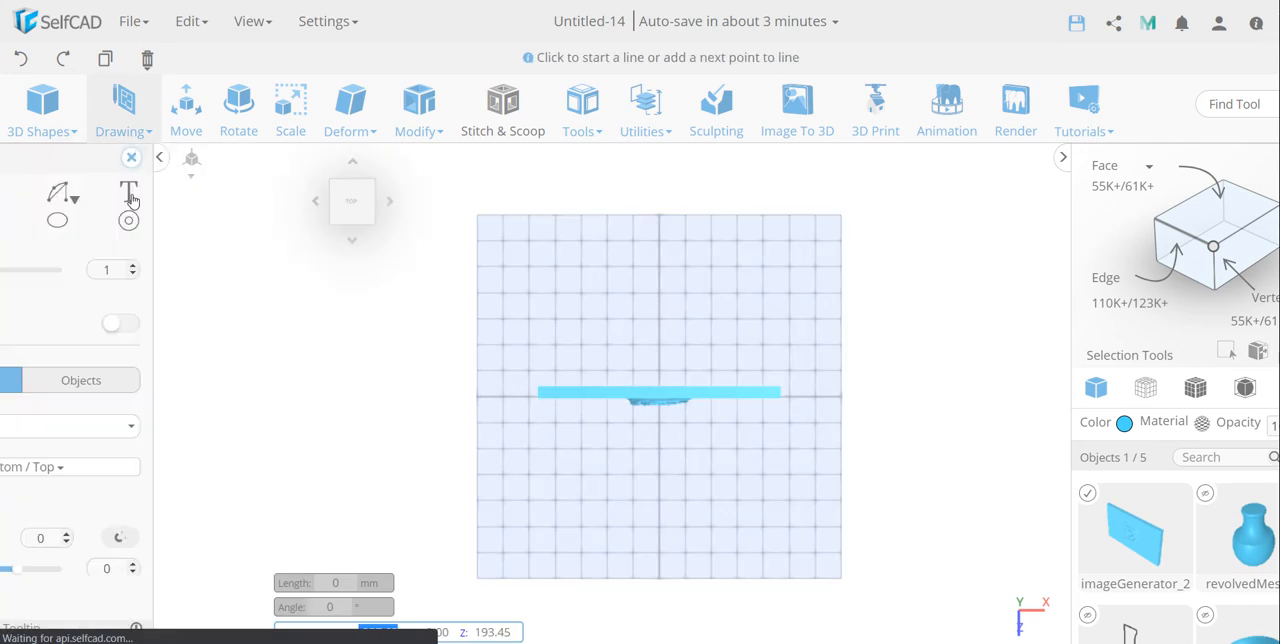
click(98, 192)
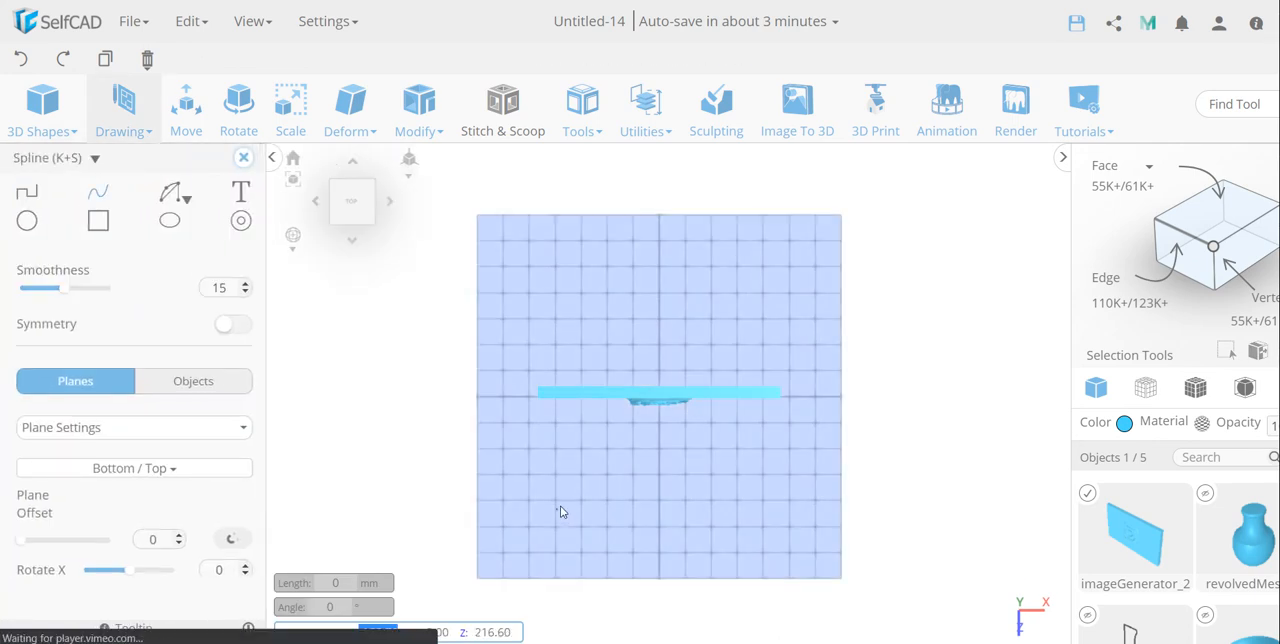
click(556, 508)
click(617, 458)
click(662, 515)
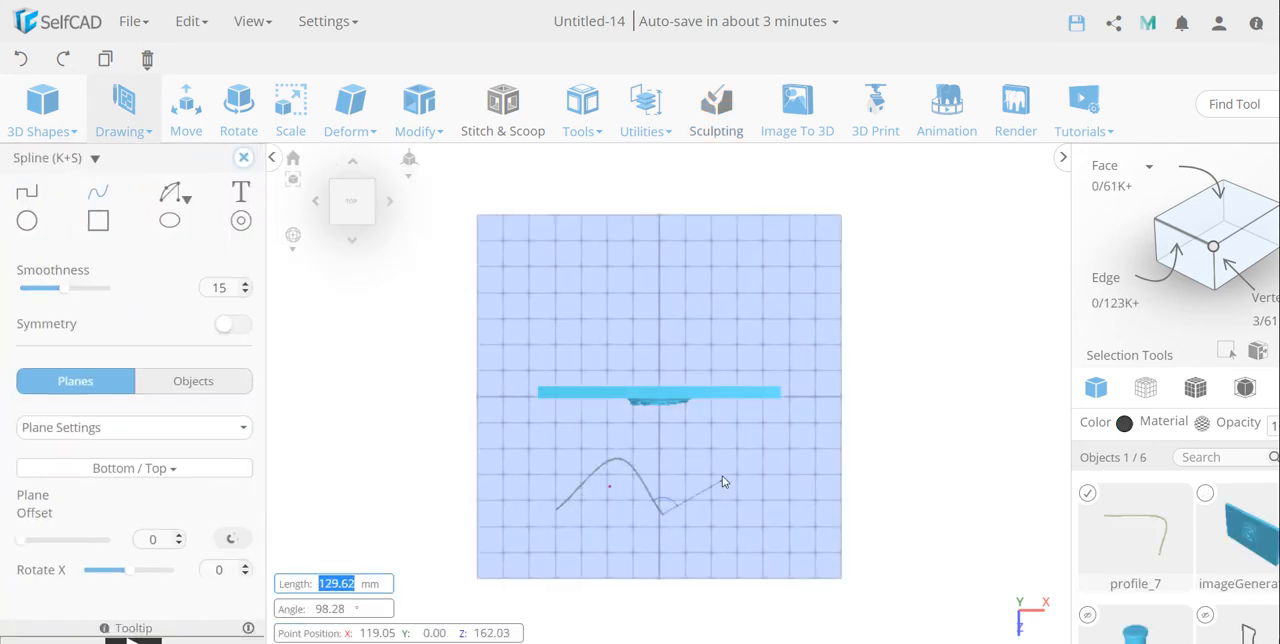
click(718, 466)
click(718, 467)
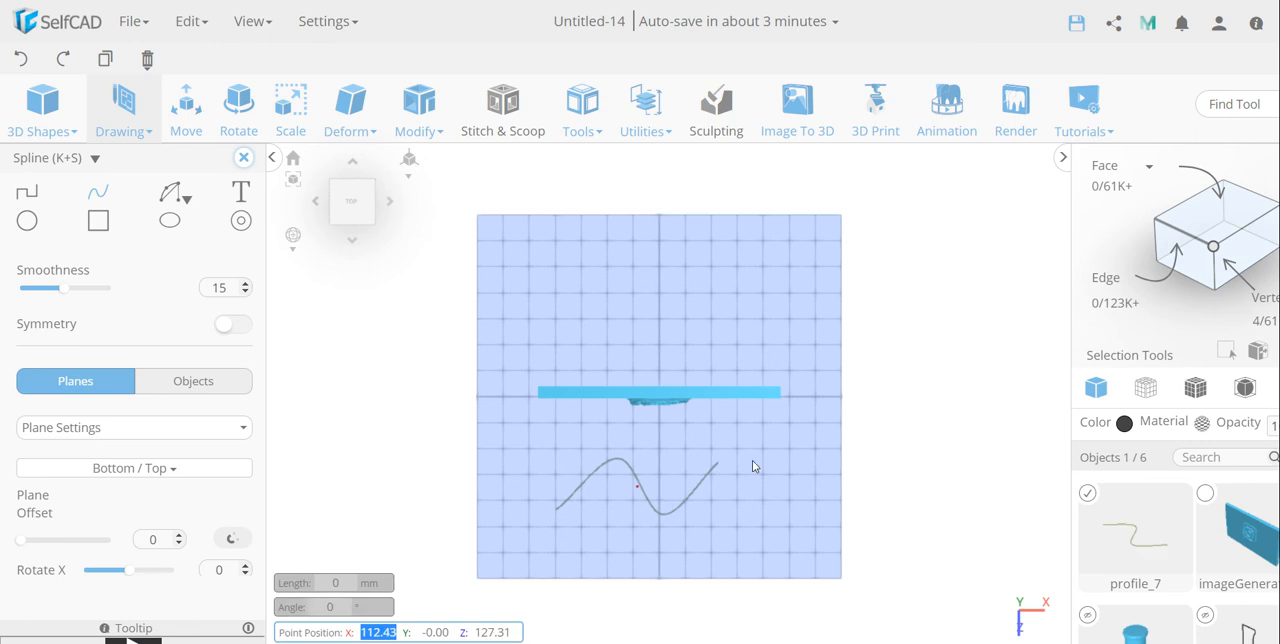
Step: Select the embossed panel together with the wavy spline and apply Follow Path in Wrap mode with the Front orientation
click(1085, 495)
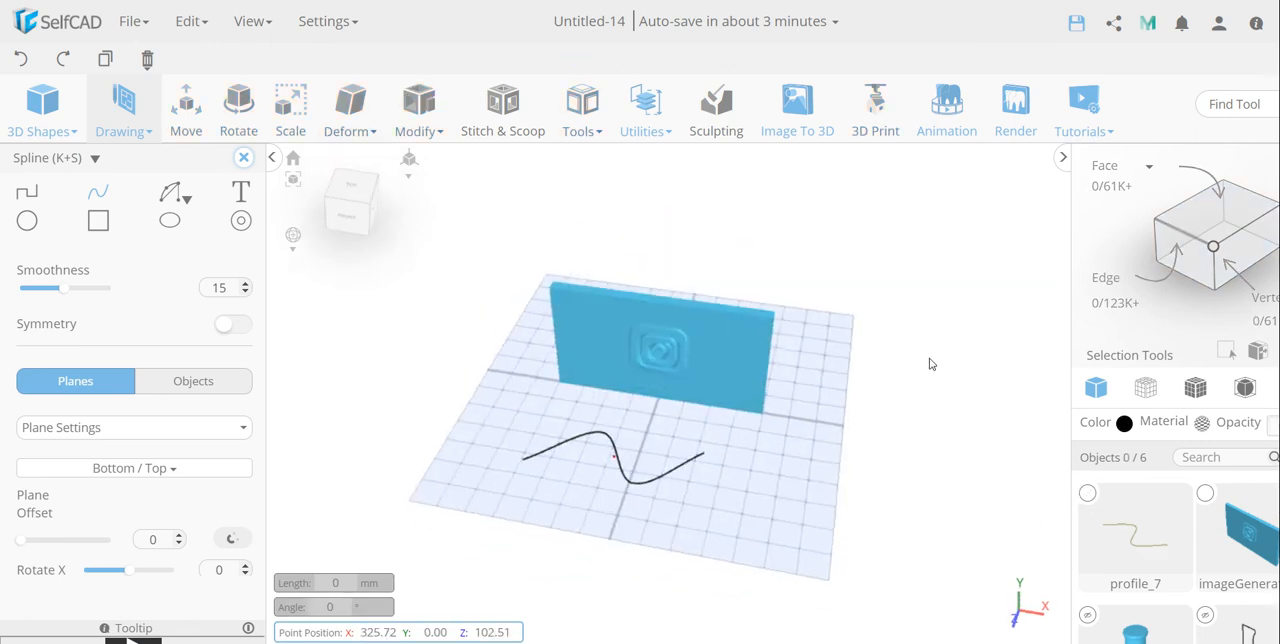
click(1206, 496)
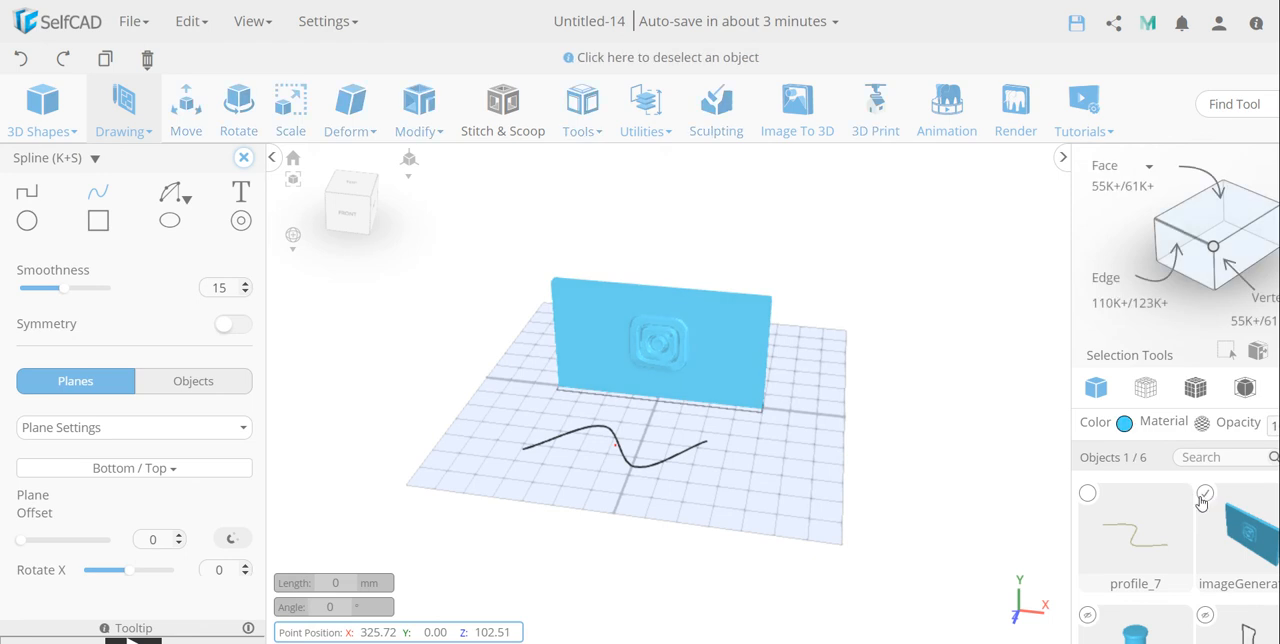
click(1088, 494)
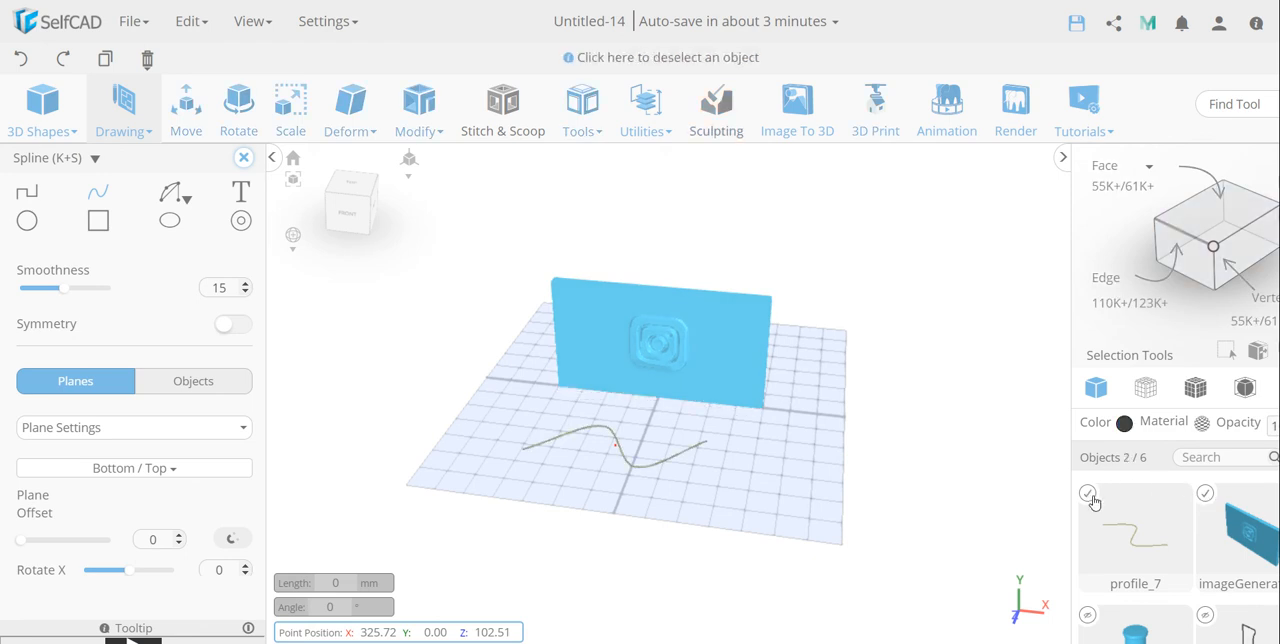
click(588, 129)
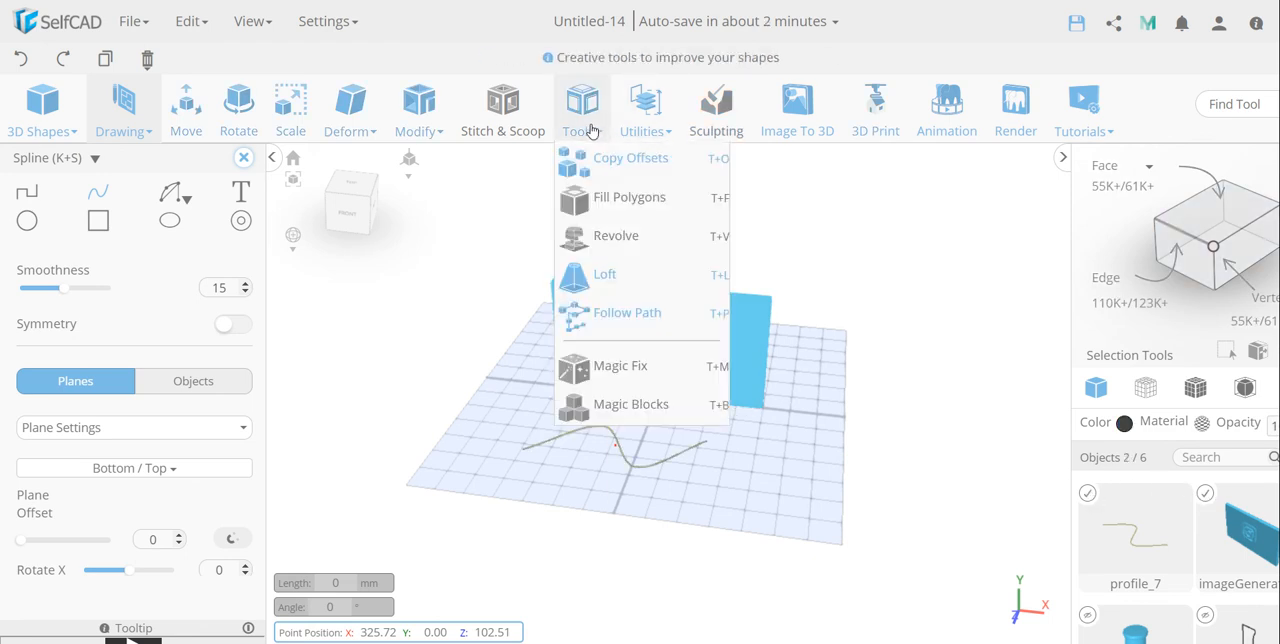
click(594, 318)
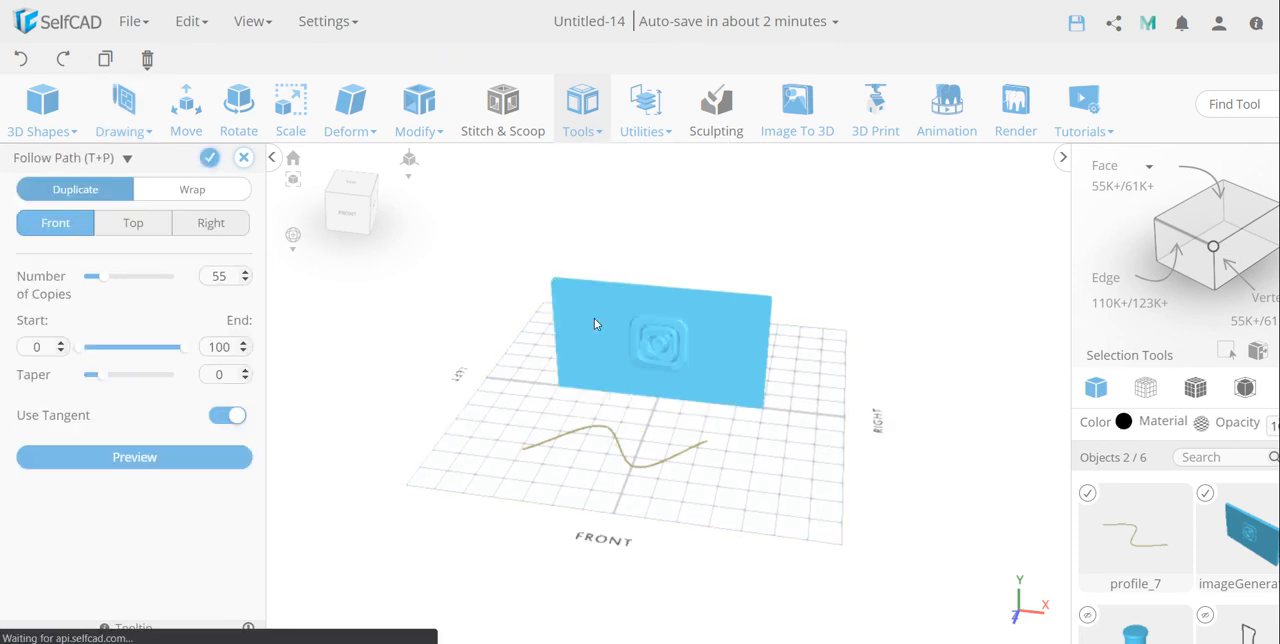
click(176, 191)
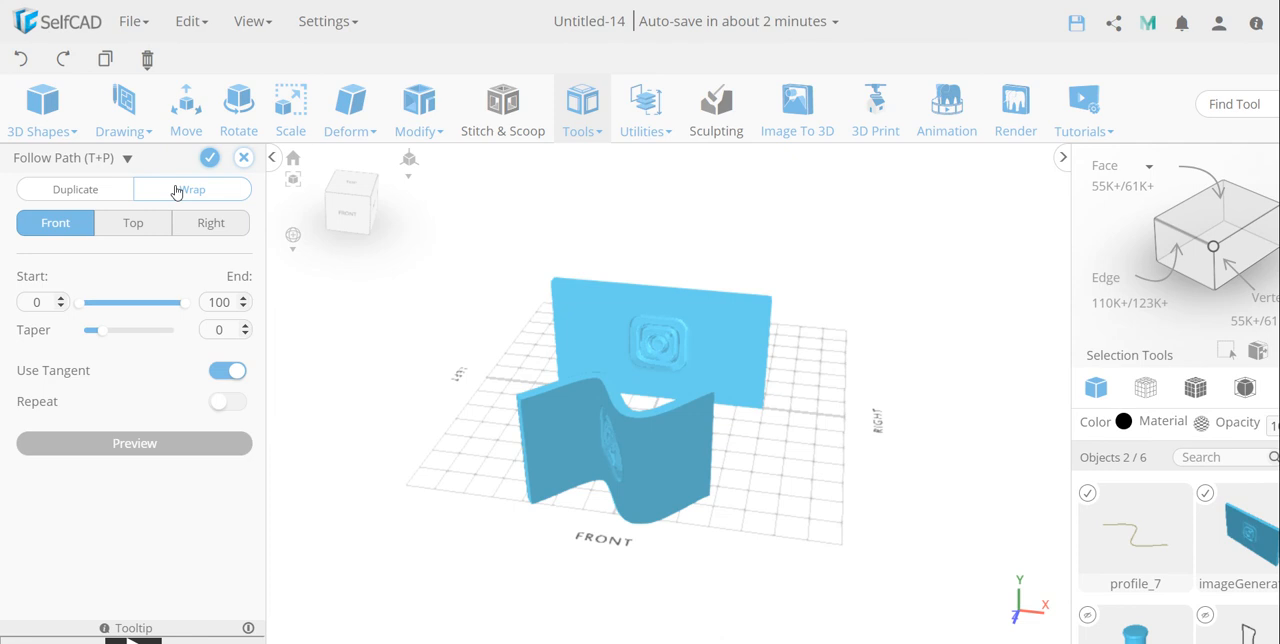
Step: Inspect the wrapped panel from several angles and discard the Follow Path operation
right_drag(861, 331, 887, 278)
scroll(737, 410, up, 4)
right_drag(856, 381, 852, 397)
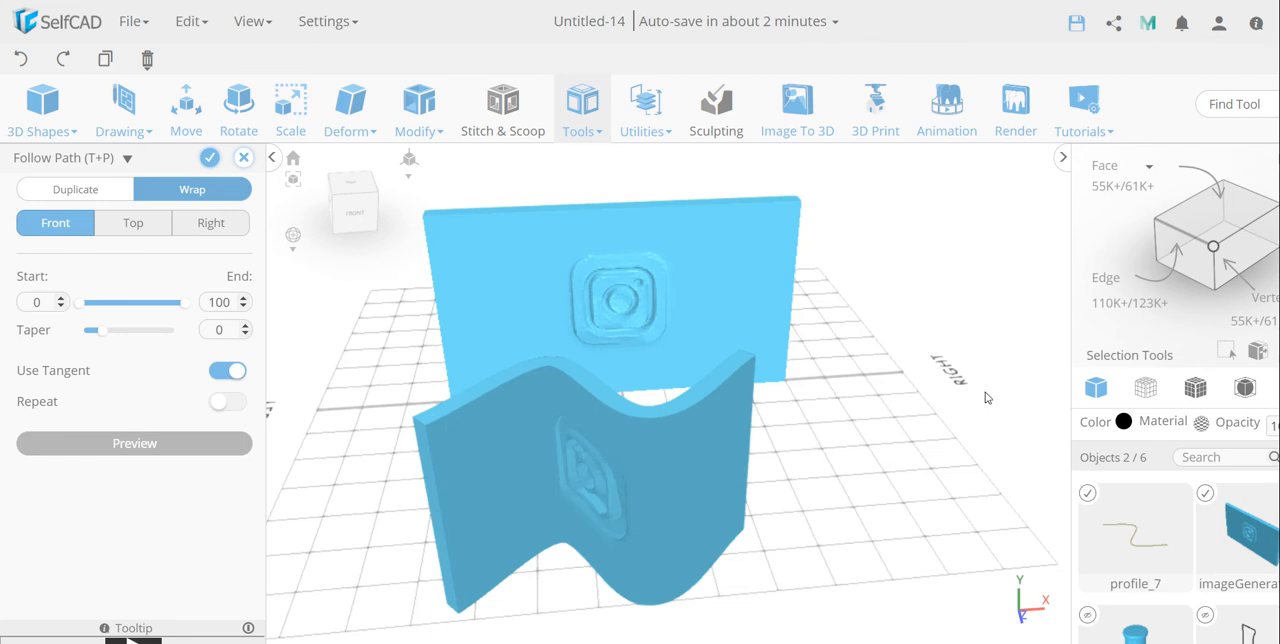
right_drag(916, 409, 847, 427)
right_drag(530, 494, 855, 391)
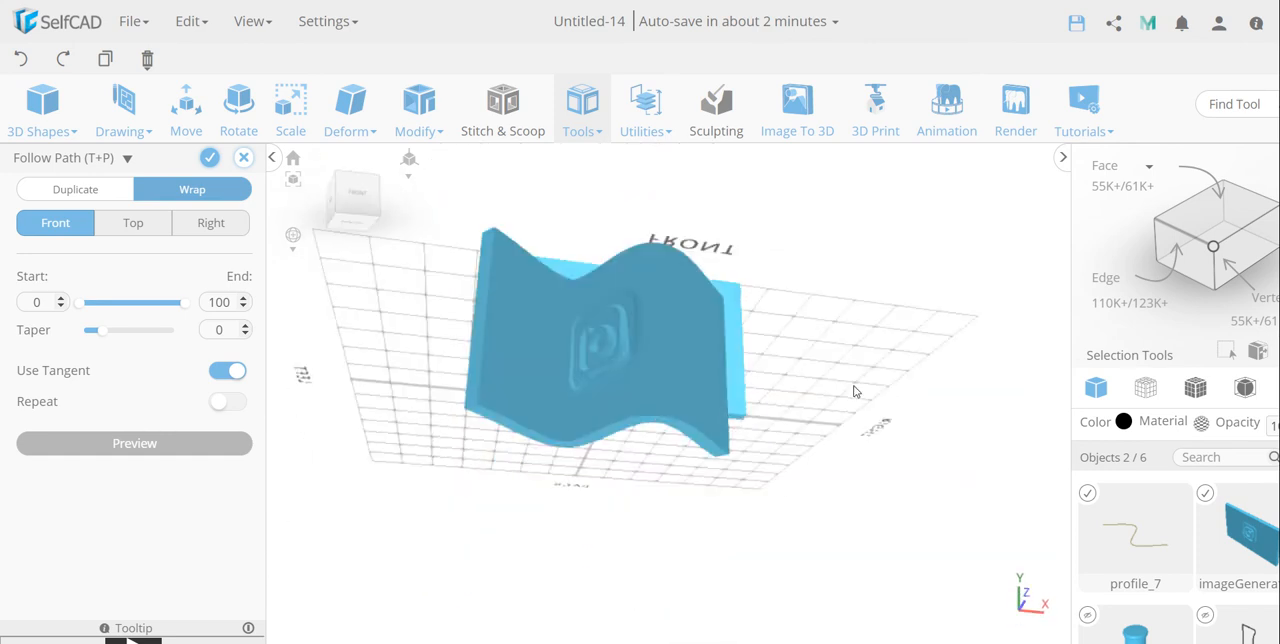
mouse_move(776, 449)
right_down()
mouse_move(791, 451)
mouse_move(768, 436)
right_up()
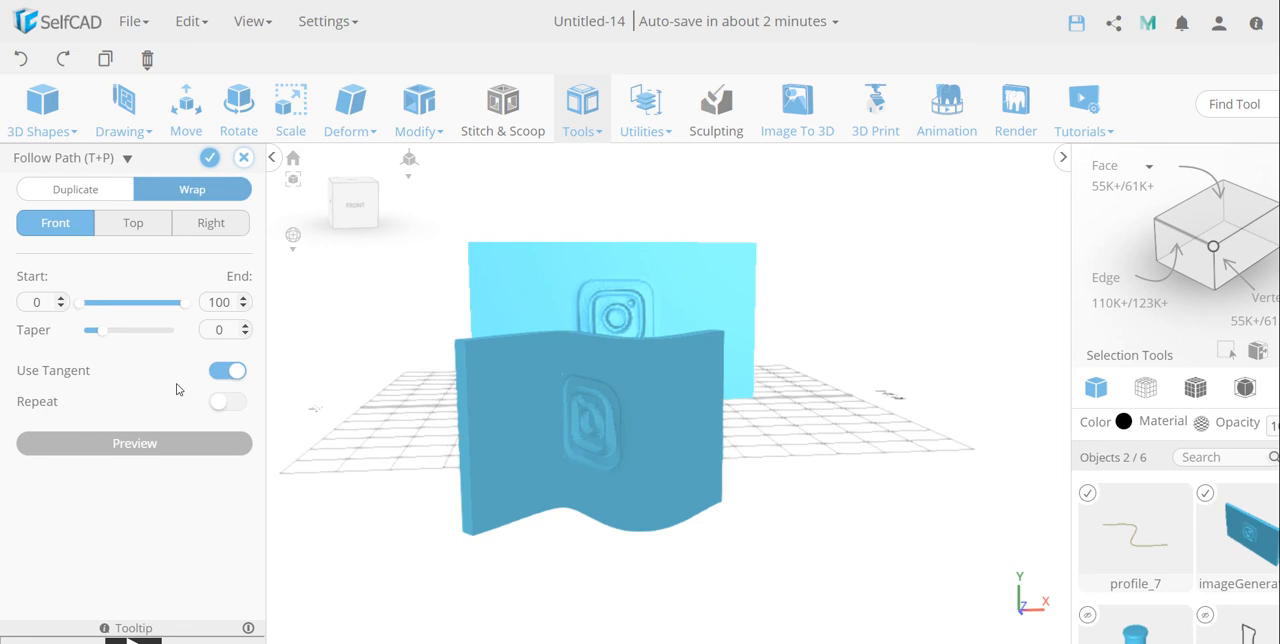
click(243, 157)
click(648, 388)
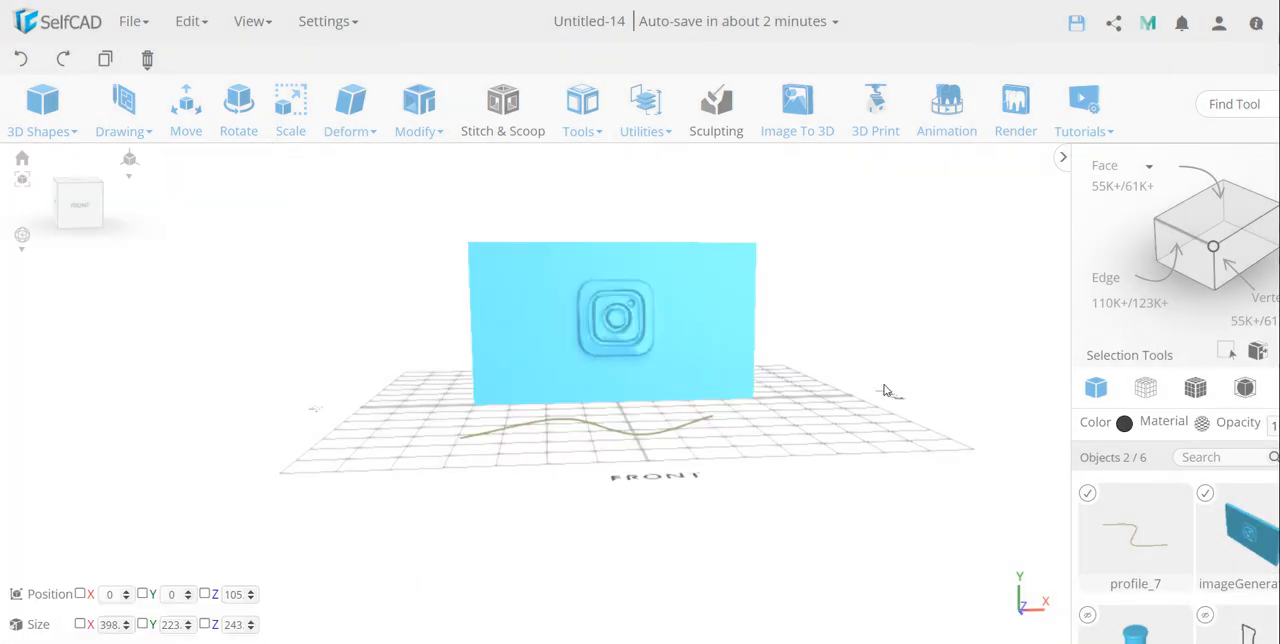
Step: Try Follow Path in Duplicate mode on the panel and spline with 55 copies, and discard the operation
right_drag(919, 376, 919, 399)
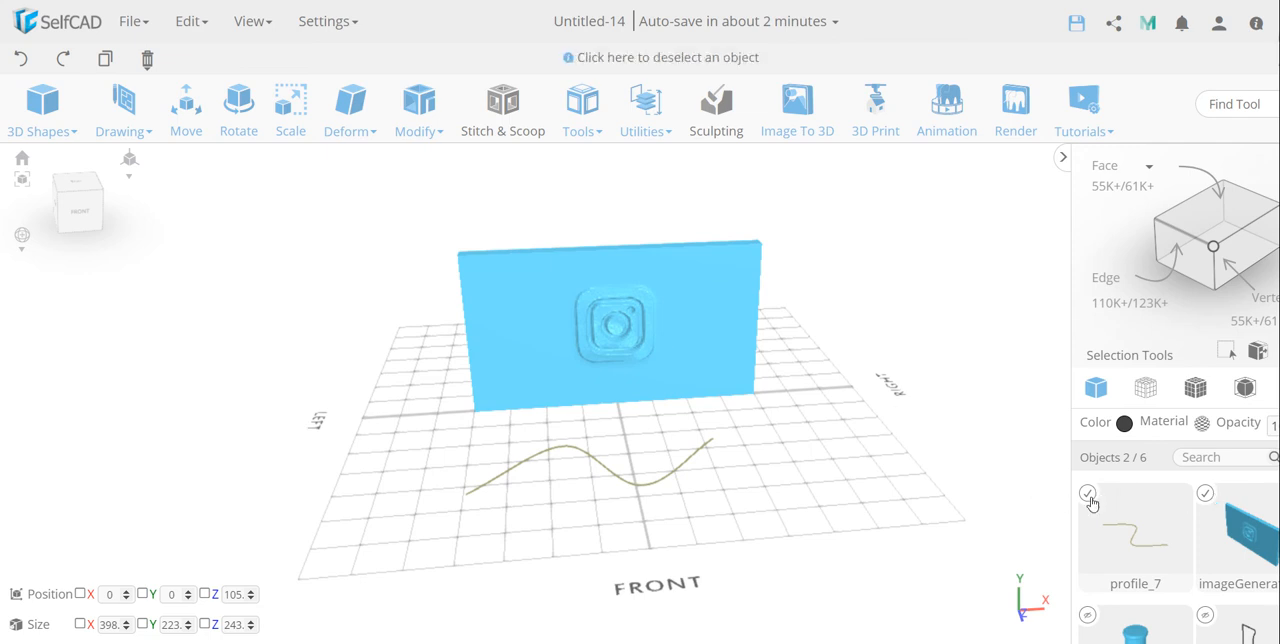
click(581, 110)
click(618, 314)
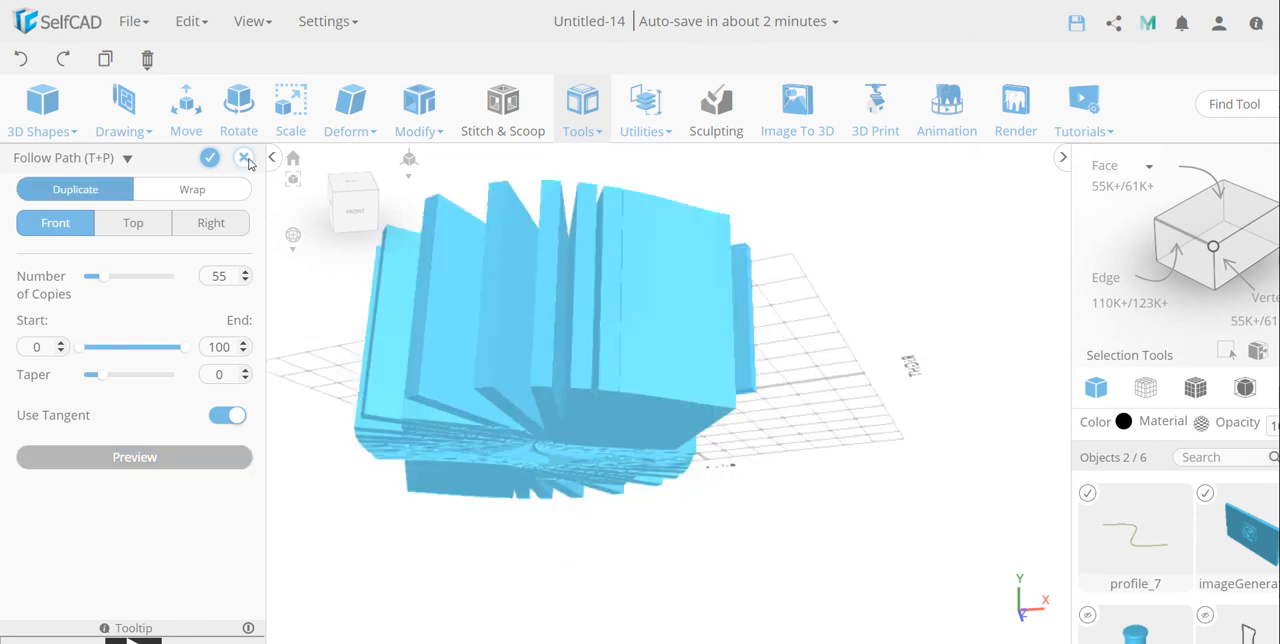
scroll(690, 357, down, 2)
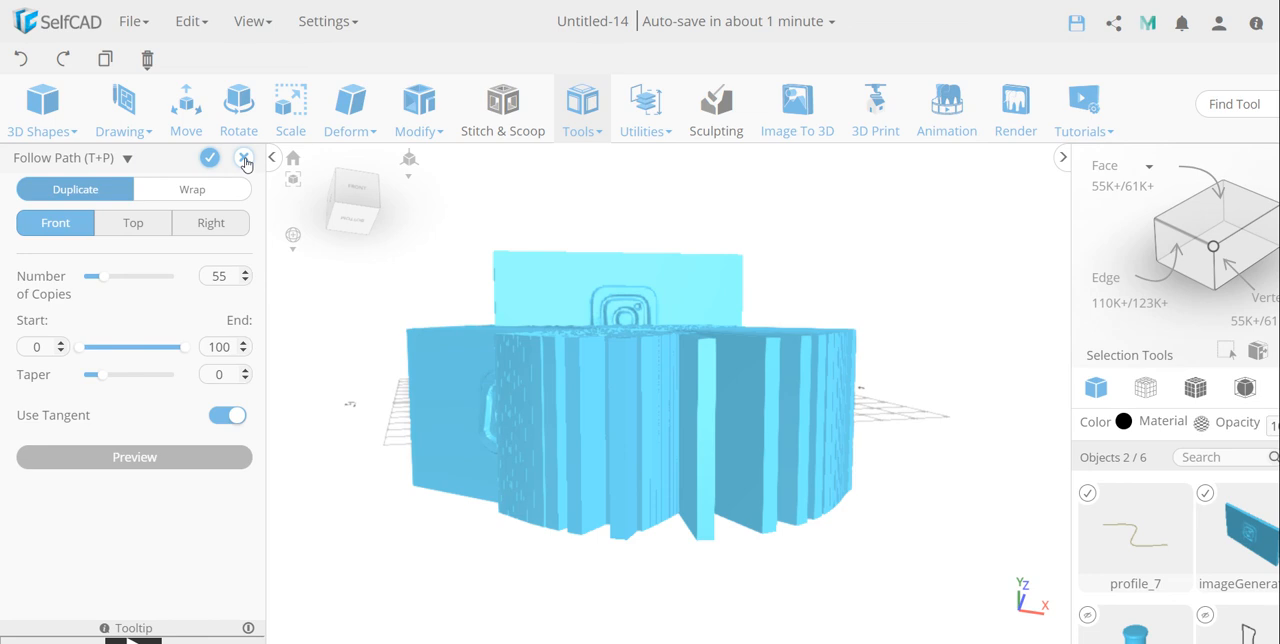
right_drag(560, 378, 618, 355)
scroll(618, 355, down, 3)
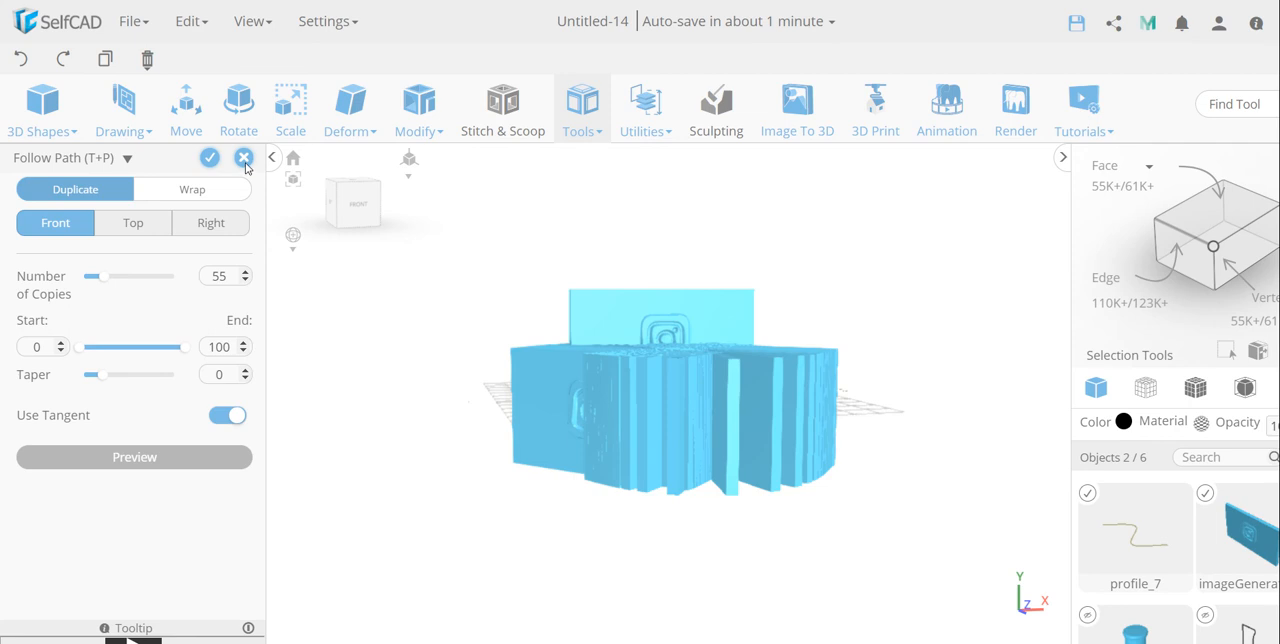
click(244, 159)
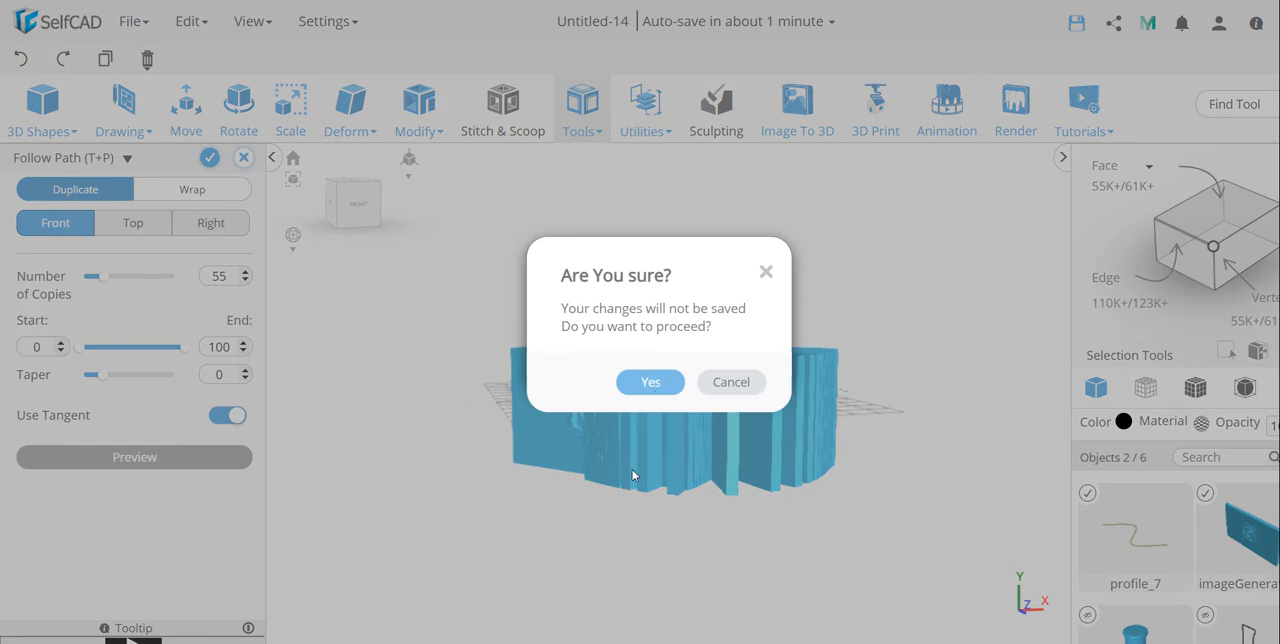
click(651, 383)
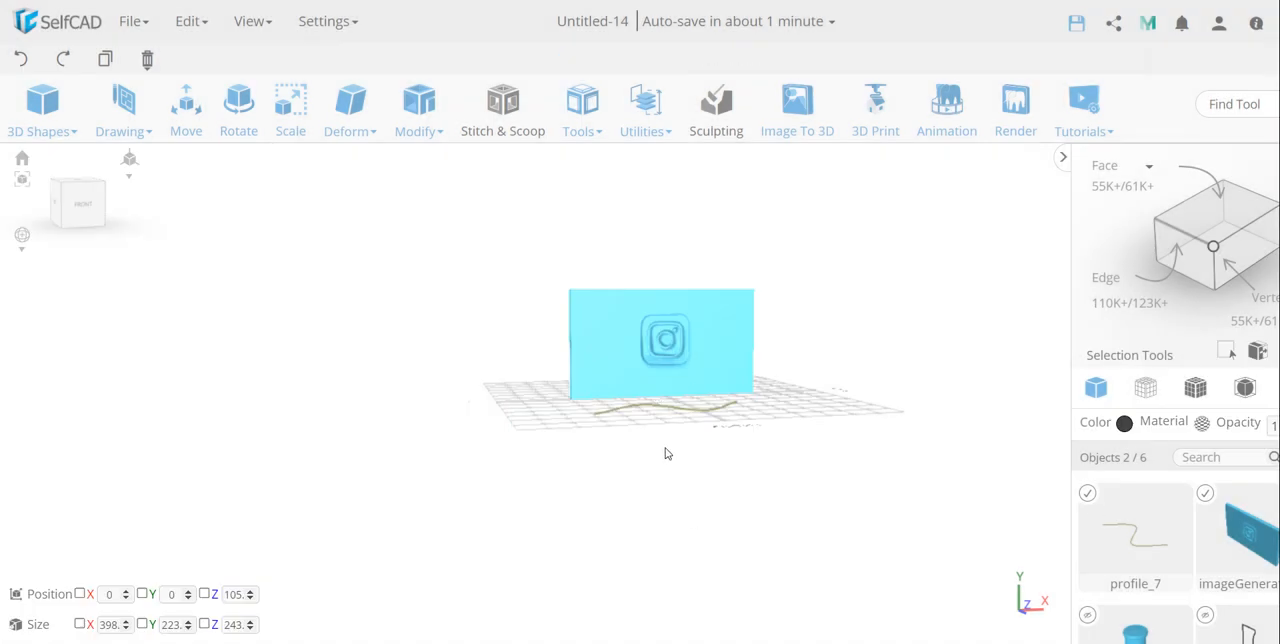
Step: Delete the embossed panel and the wavy spline from the scene
key(Delete)
click(617, 412)
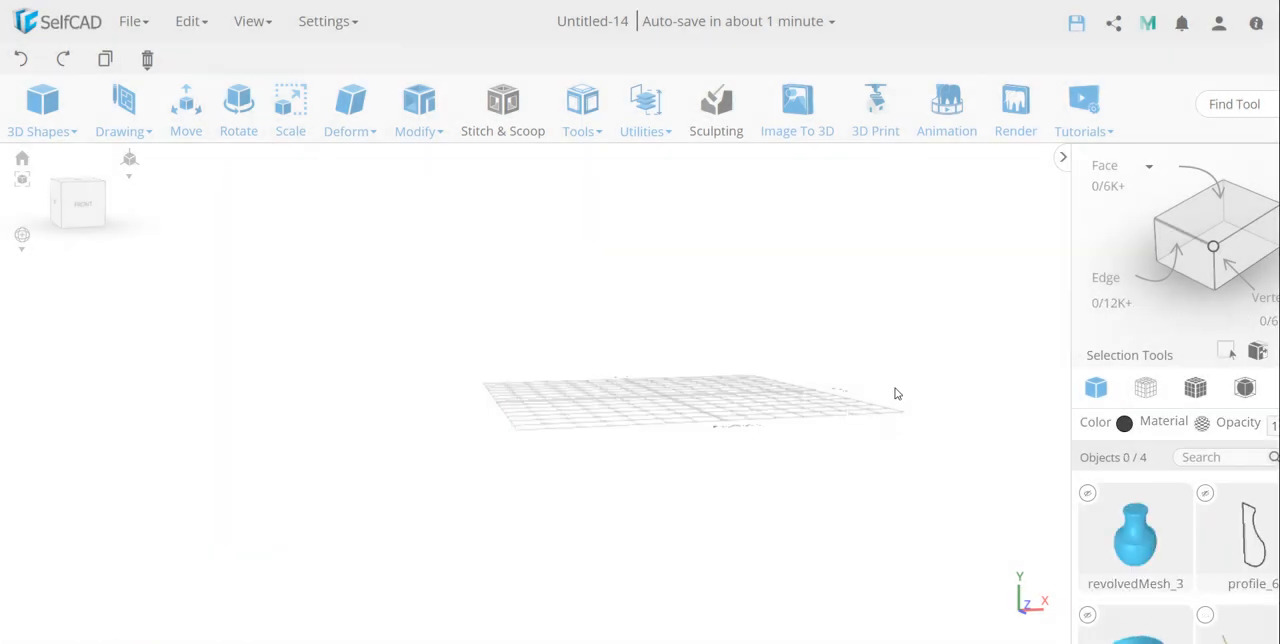
Step: Create a cube at the origin with width 39, height 41 and depth 43
right_drag(889, 388, 843, 440)
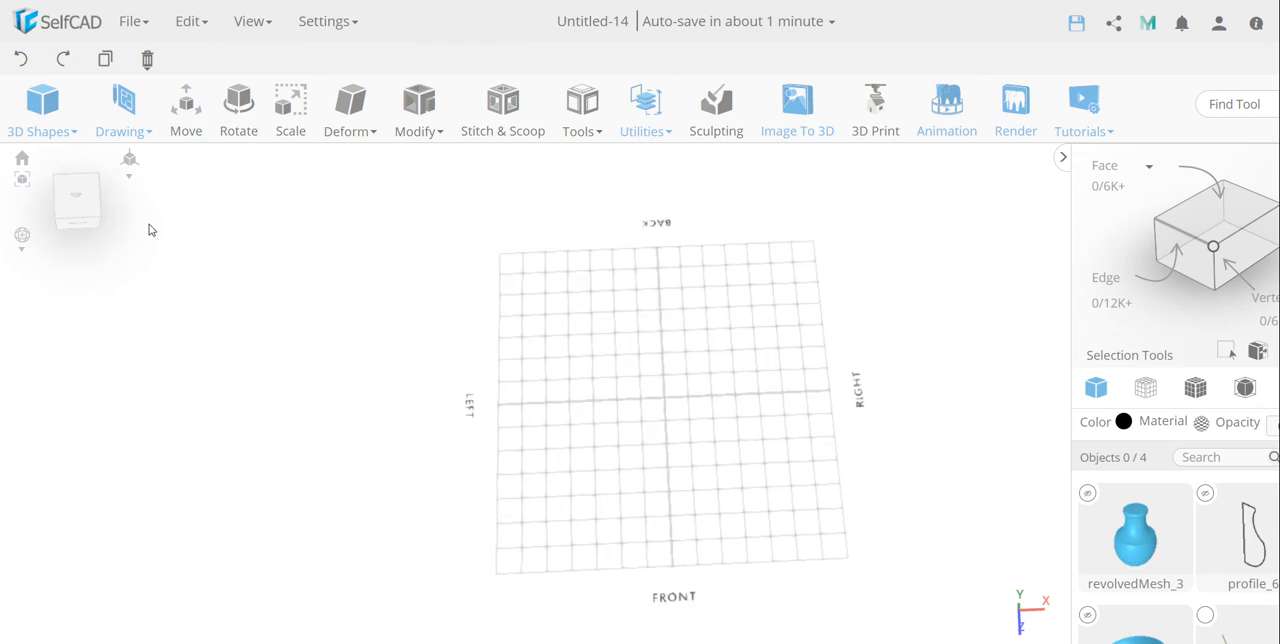
click(83, 183)
mouse_move(42, 115)
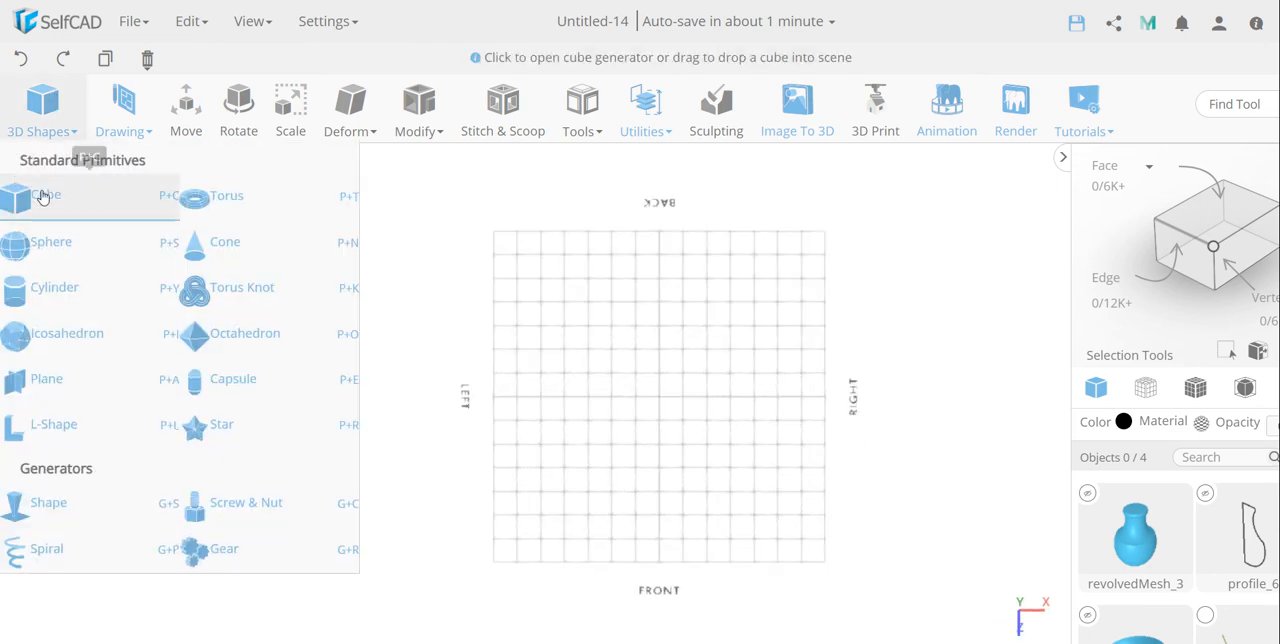
click(42, 197)
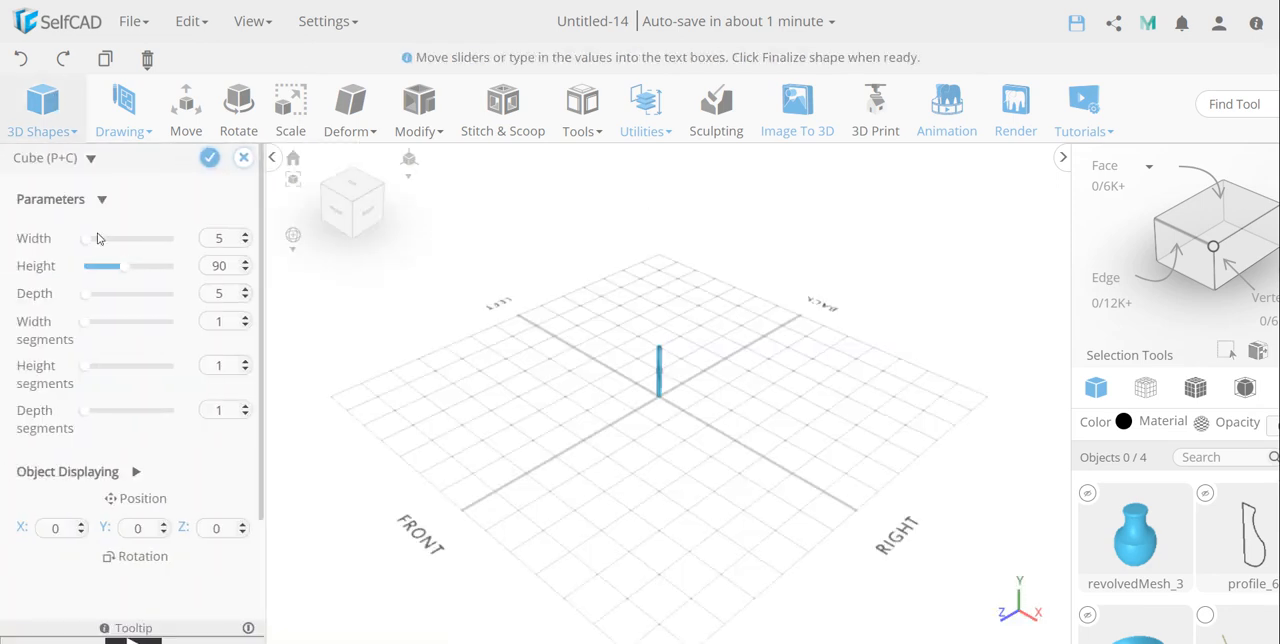
drag(101, 242, 104, 298)
drag(108, 250, 99, 249)
drag(586, 417, 976, 453)
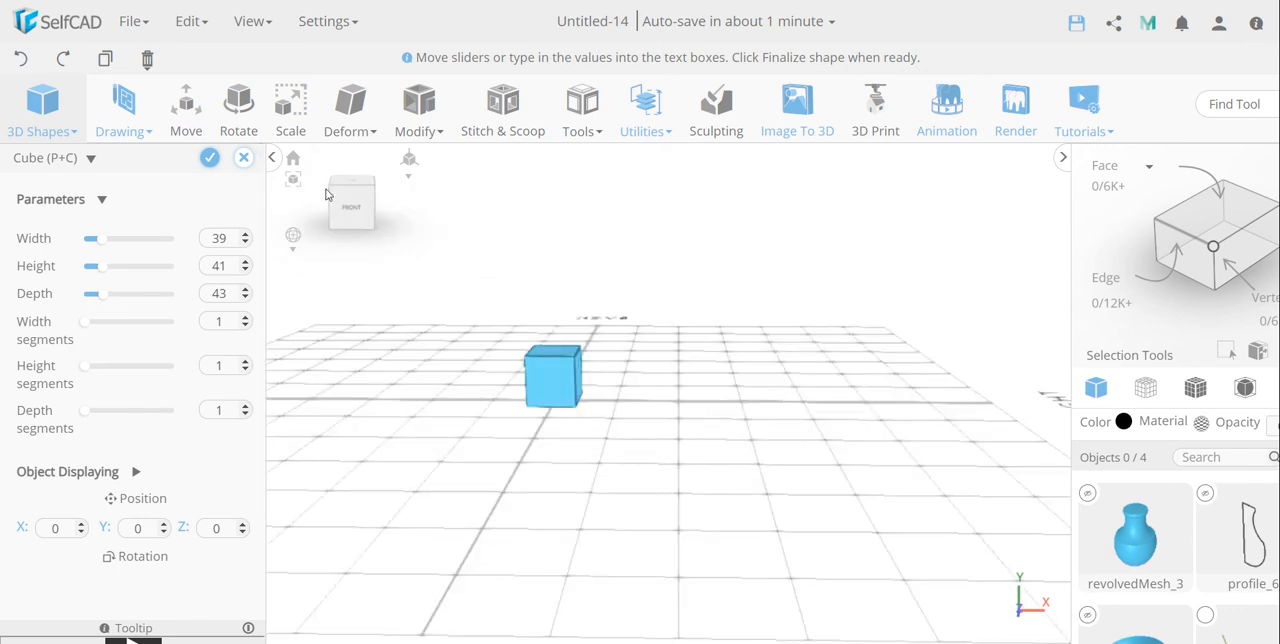
click(209, 157)
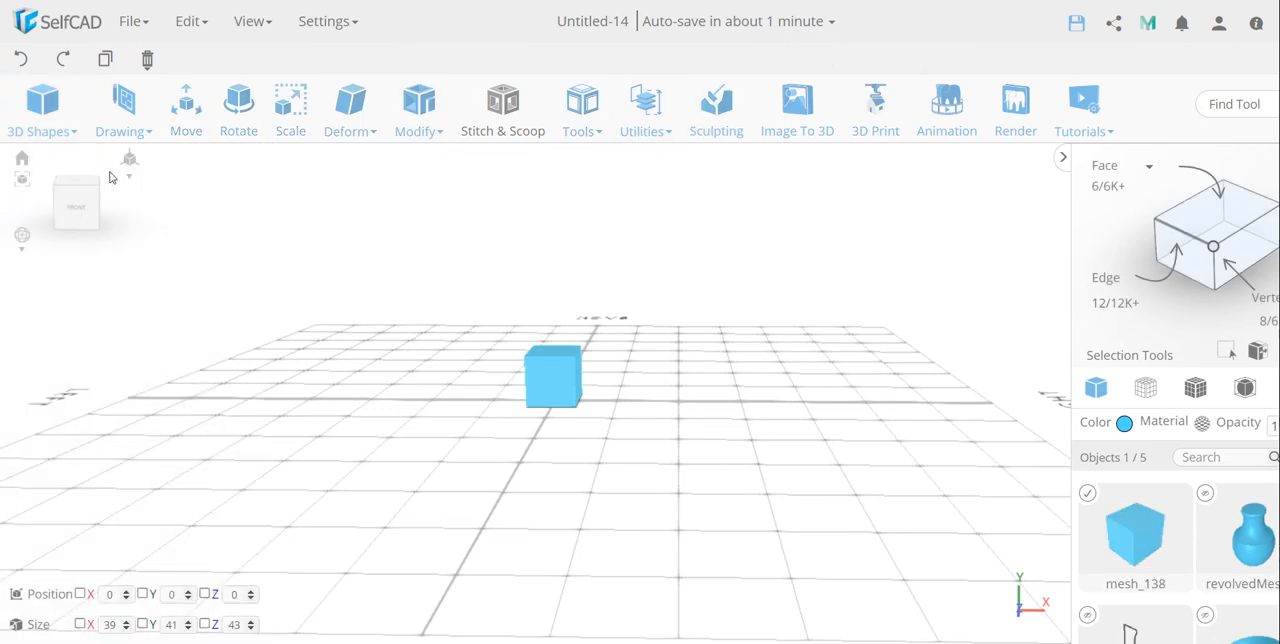
Step: Draw a wavy four-point spline on the ground plane in front of the cube, working from the top view
click(77, 180)
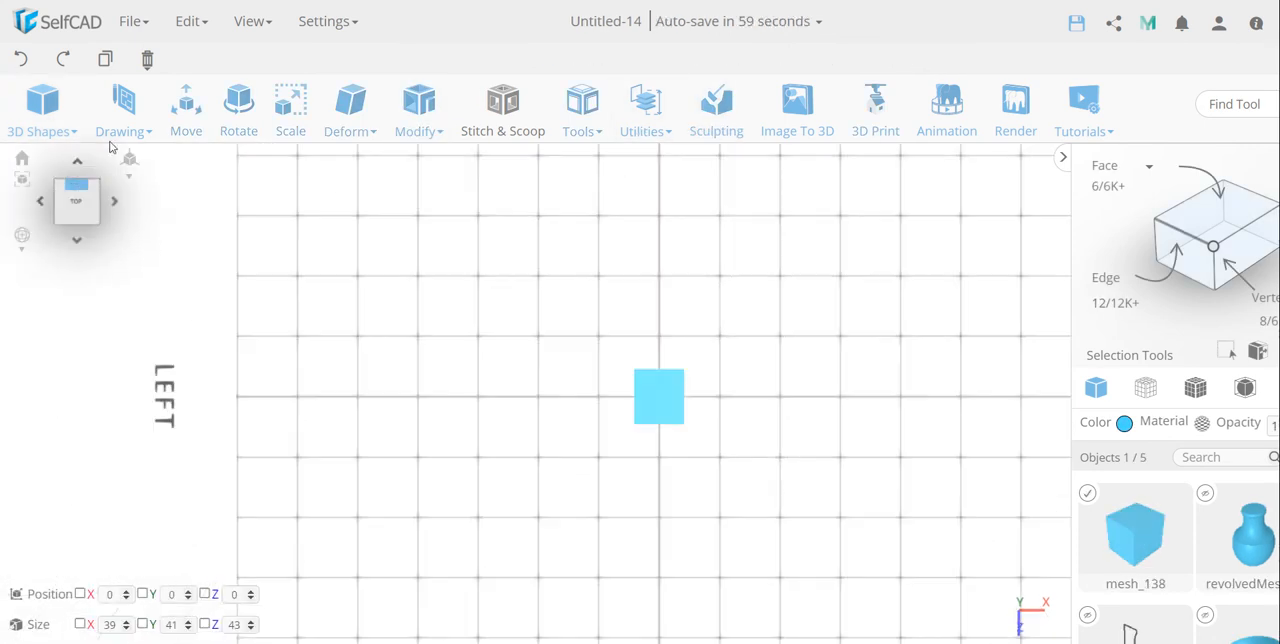
click(123, 105)
click(135, 198)
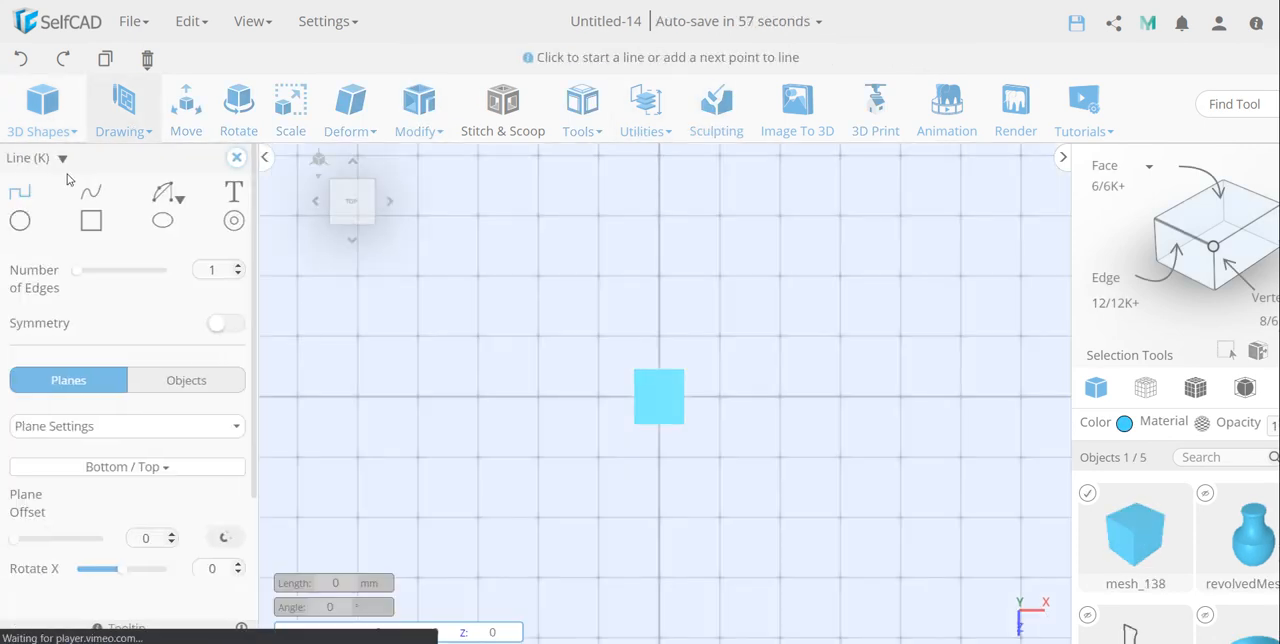
click(98, 191)
click(568, 580)
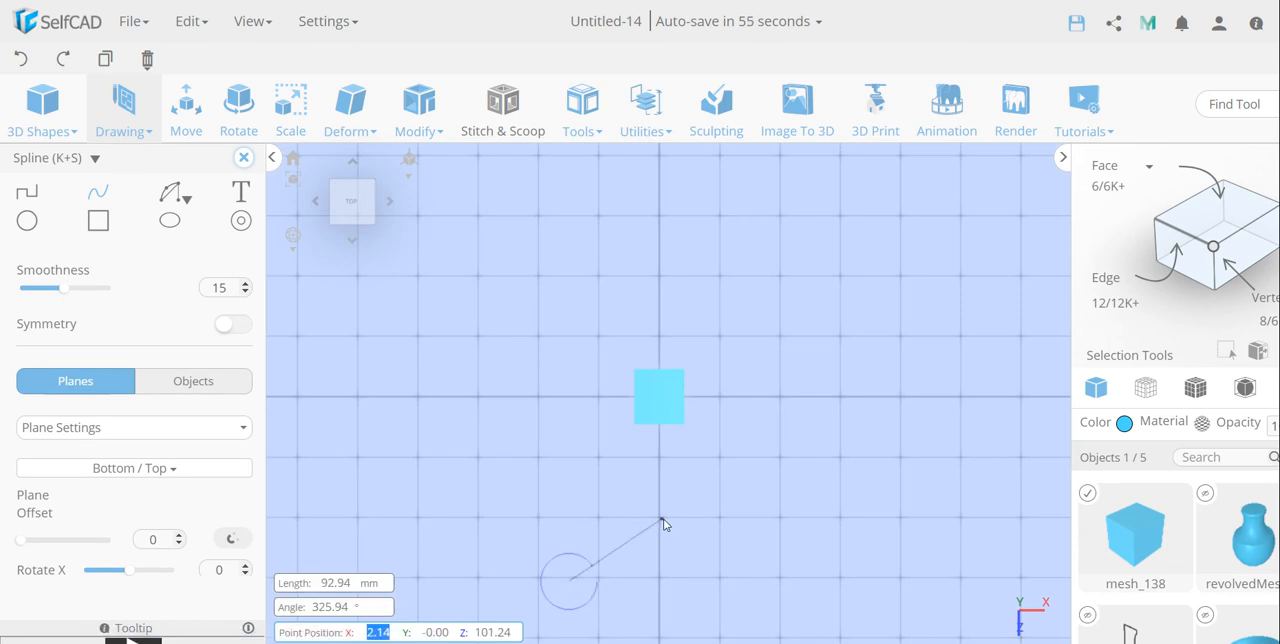
click(658, 518)
click(730, 588)
click(795, 518)
click(795, 518)
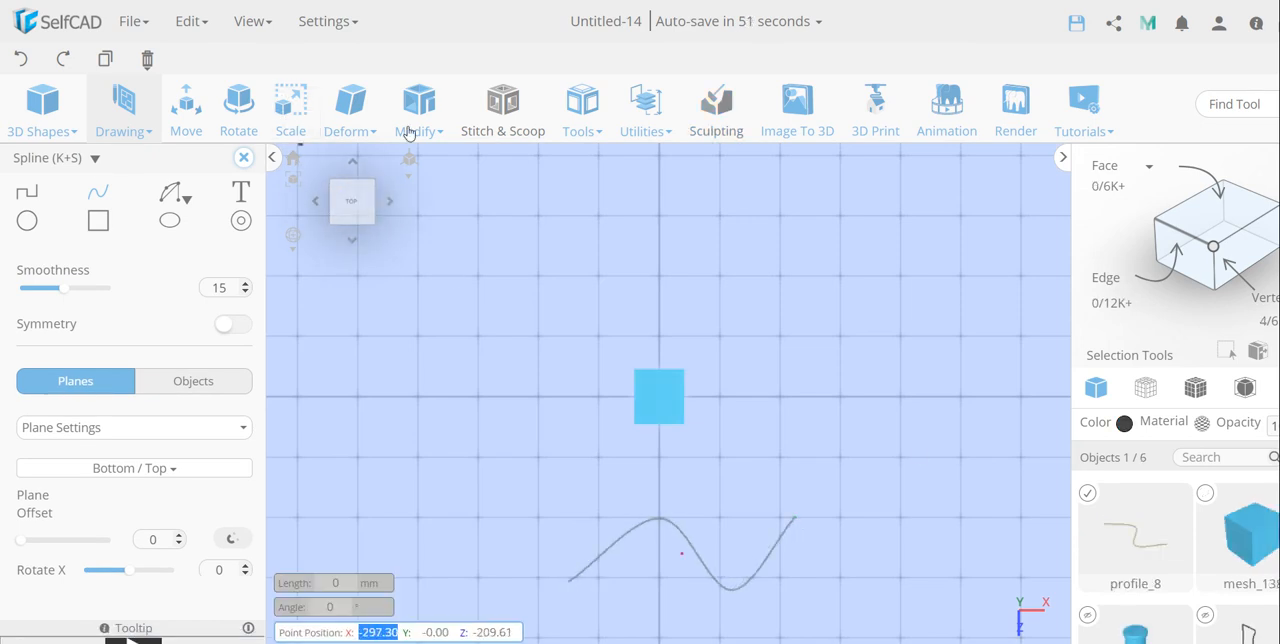
Step: Select the cube and the wavy spline, and preview Follow Path in Duplicate mode with 55 copies
click(650, 128)
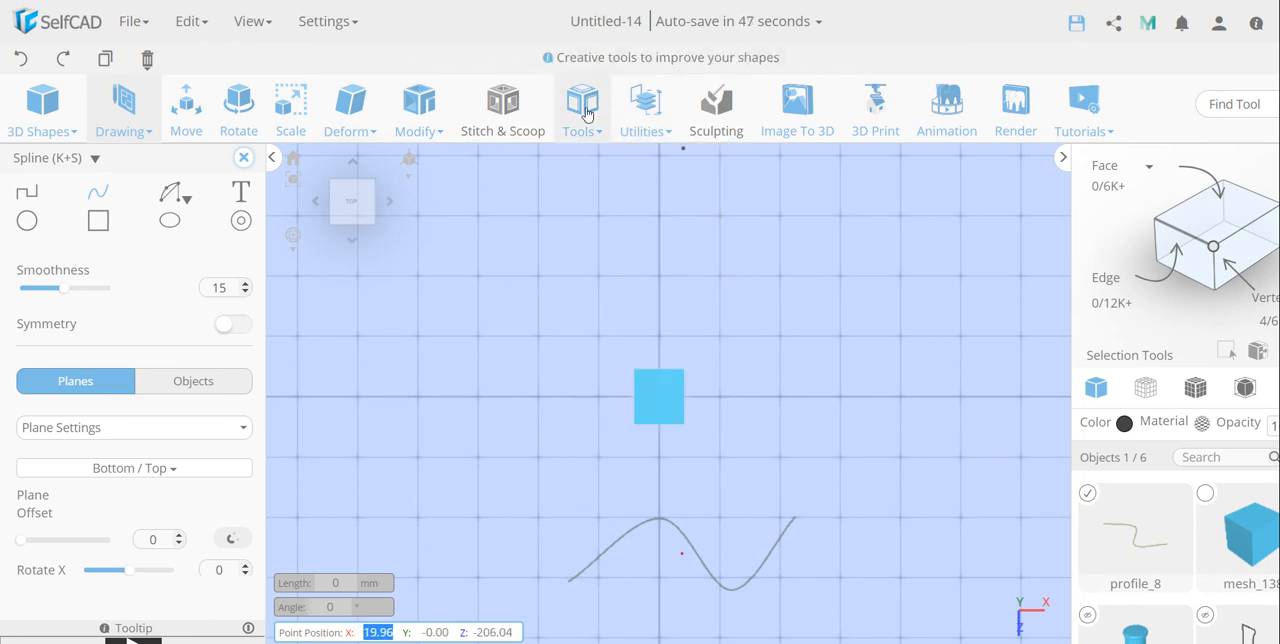
mouse_move(588, 115)
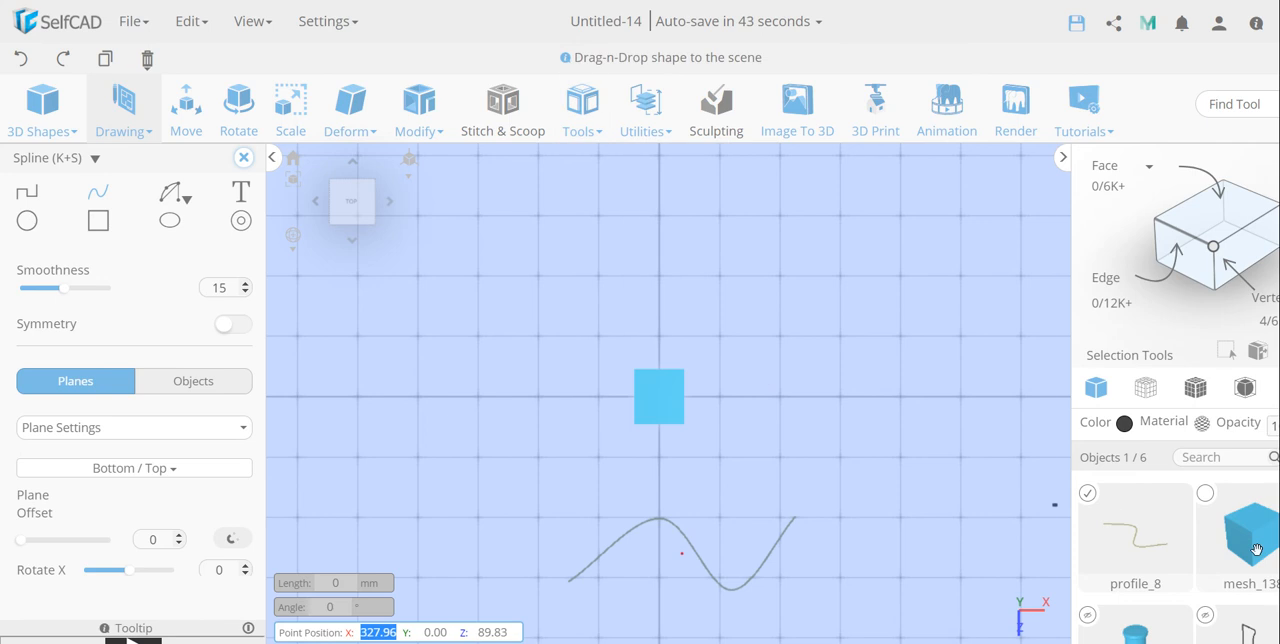
click(1207, 500)
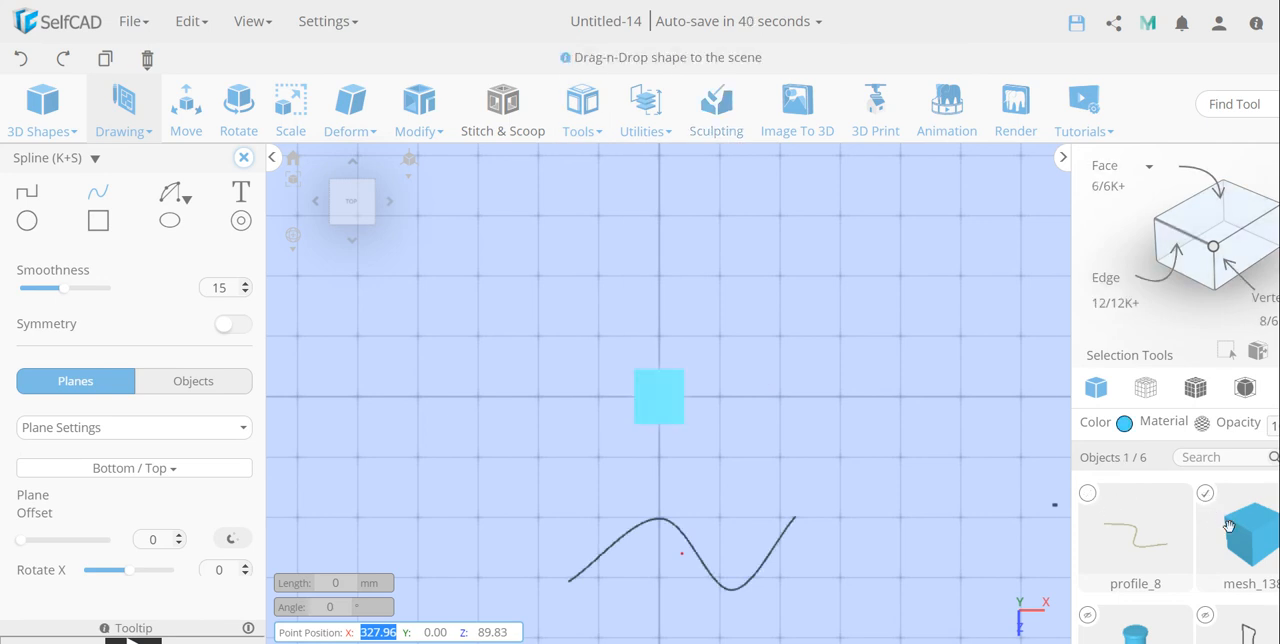
click(1087, 493)
mouse_move(575, 118)
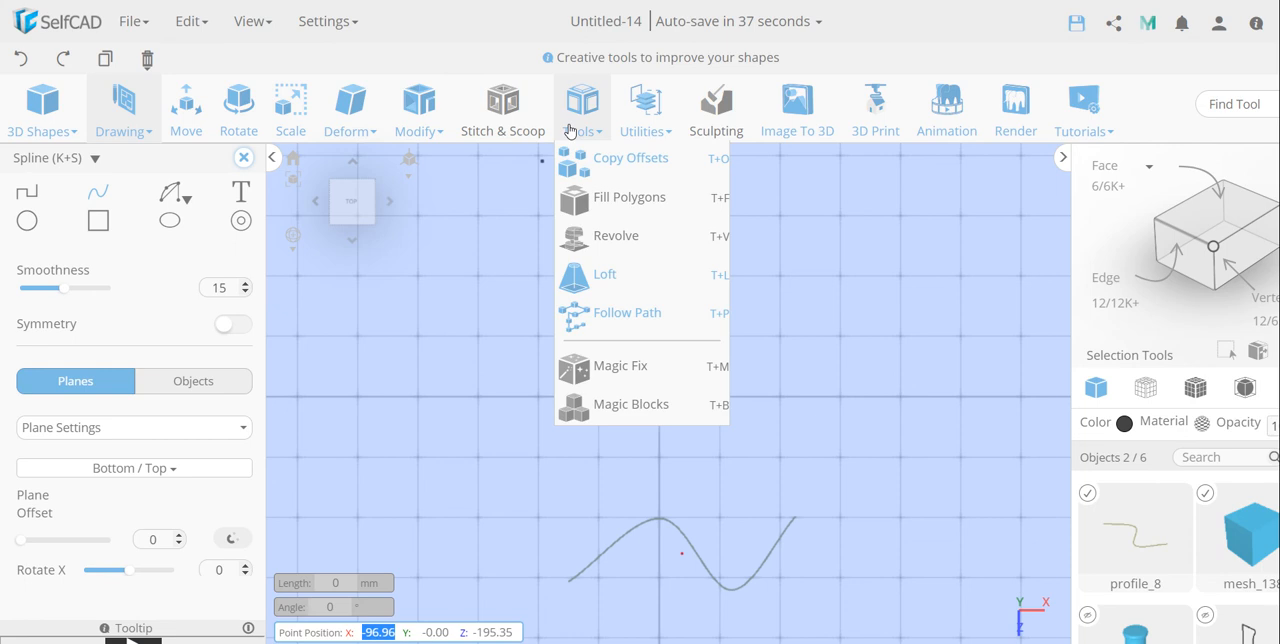
click(626, 313)
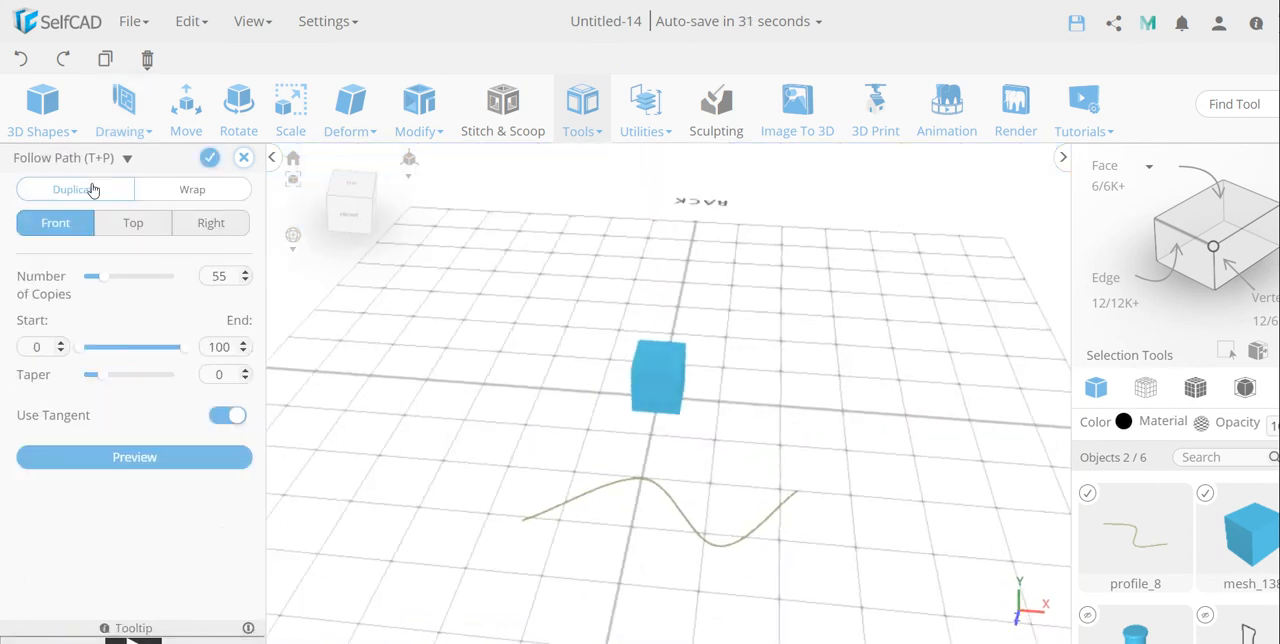
click(134, 457)
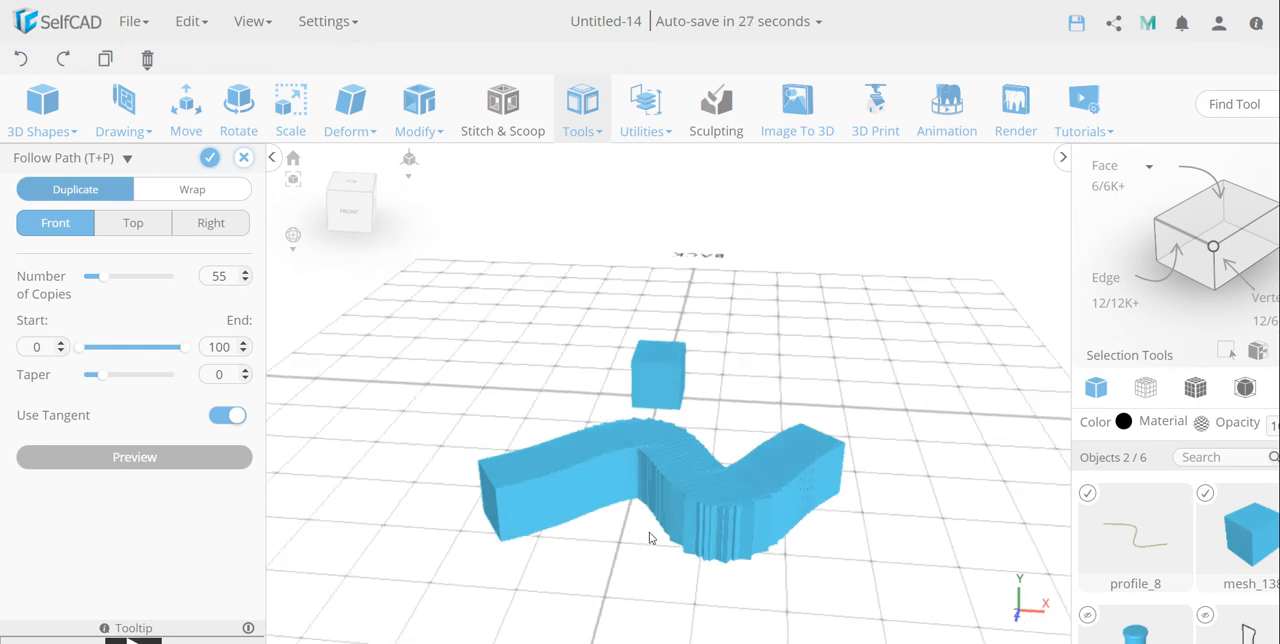
Step: Examine the overlapping cube copies along the spline up close and from different angles
right_drag(649, 531, 655, 491)
scroll(691, 430, up, 4)
right_drag(753, 405, 756, 442)
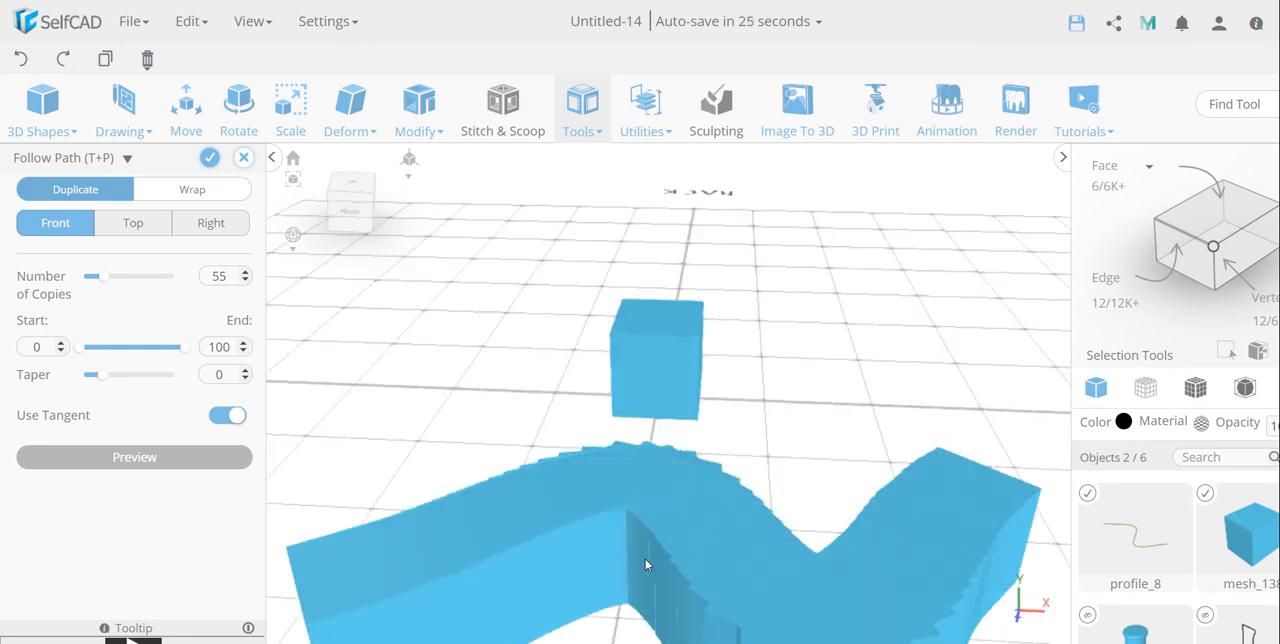
scroll(645, 557, up, 6)
scroll(647, 500, down, 5)
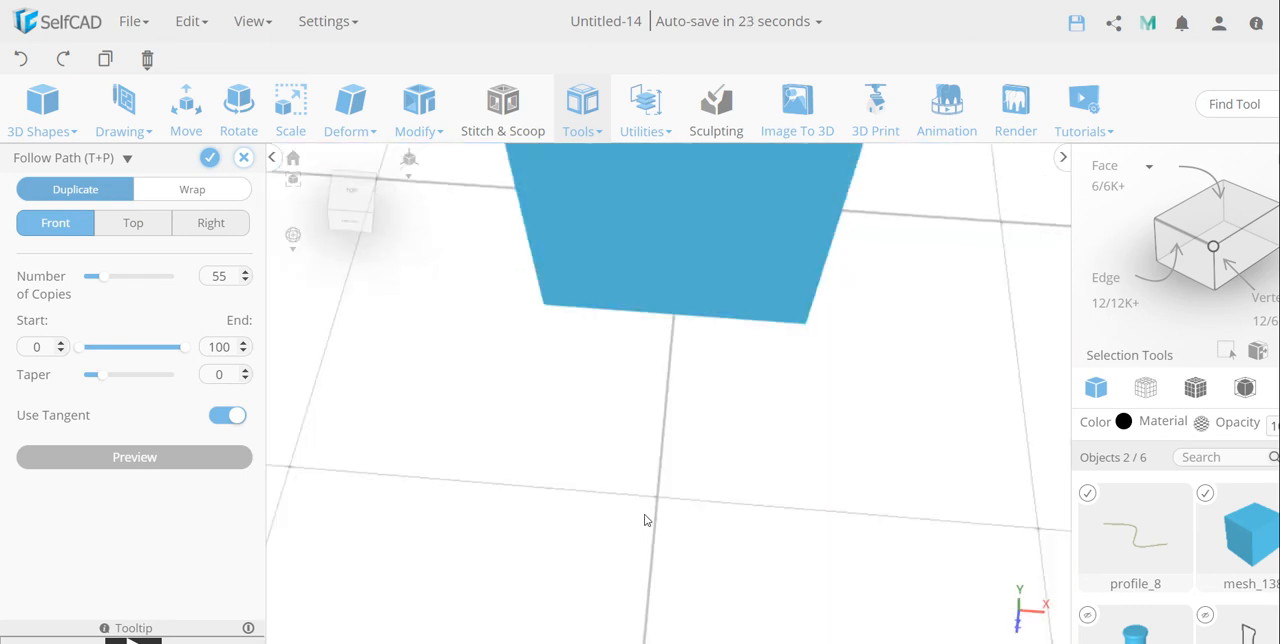
scroll(650, 490, up, 5)
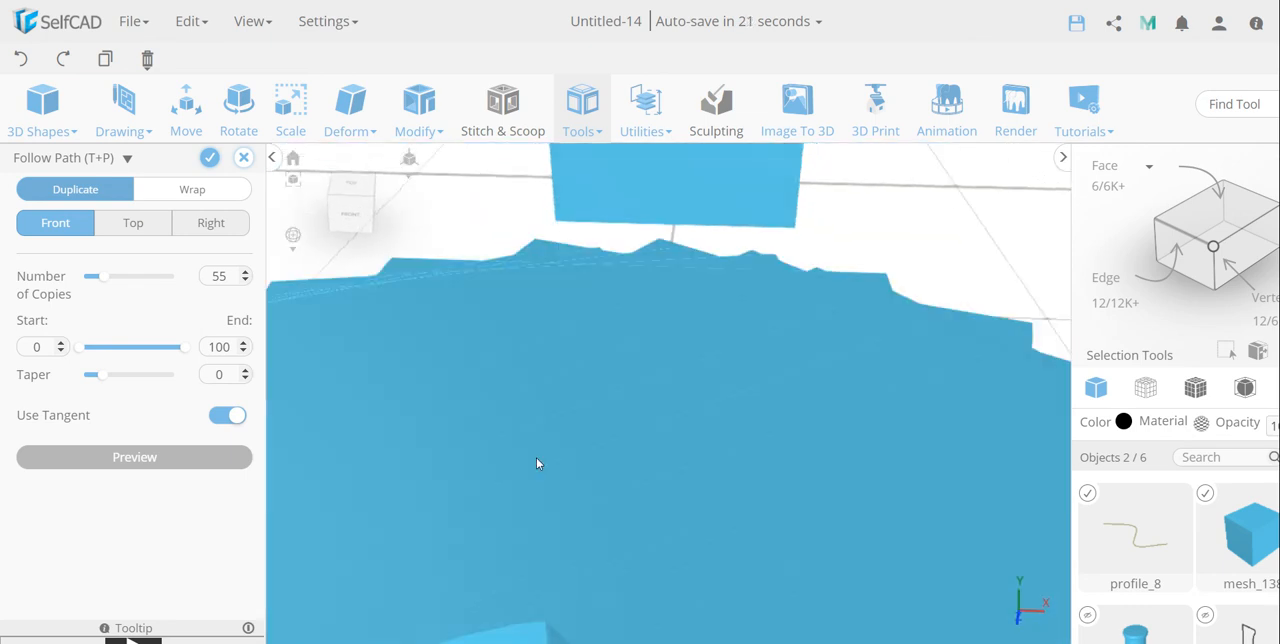
scroll(536, 463, down, 5)
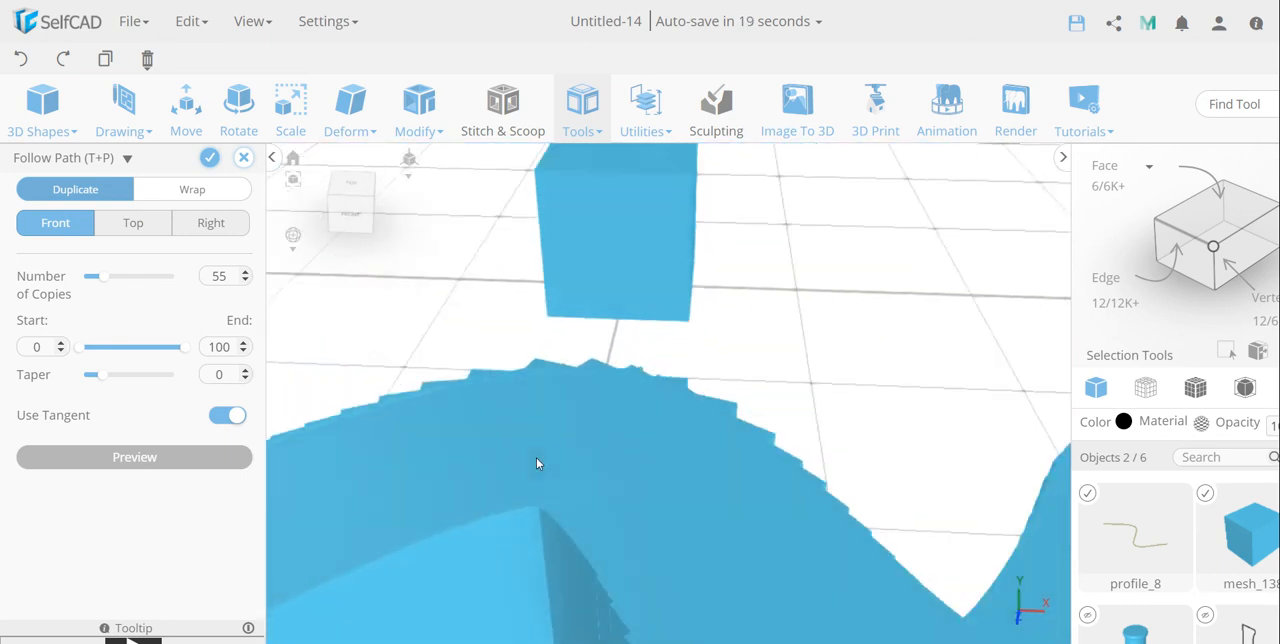
Step: Reduce the number of cube copies along the spline to 5 and check their spacing from the top view
click(95, 279)
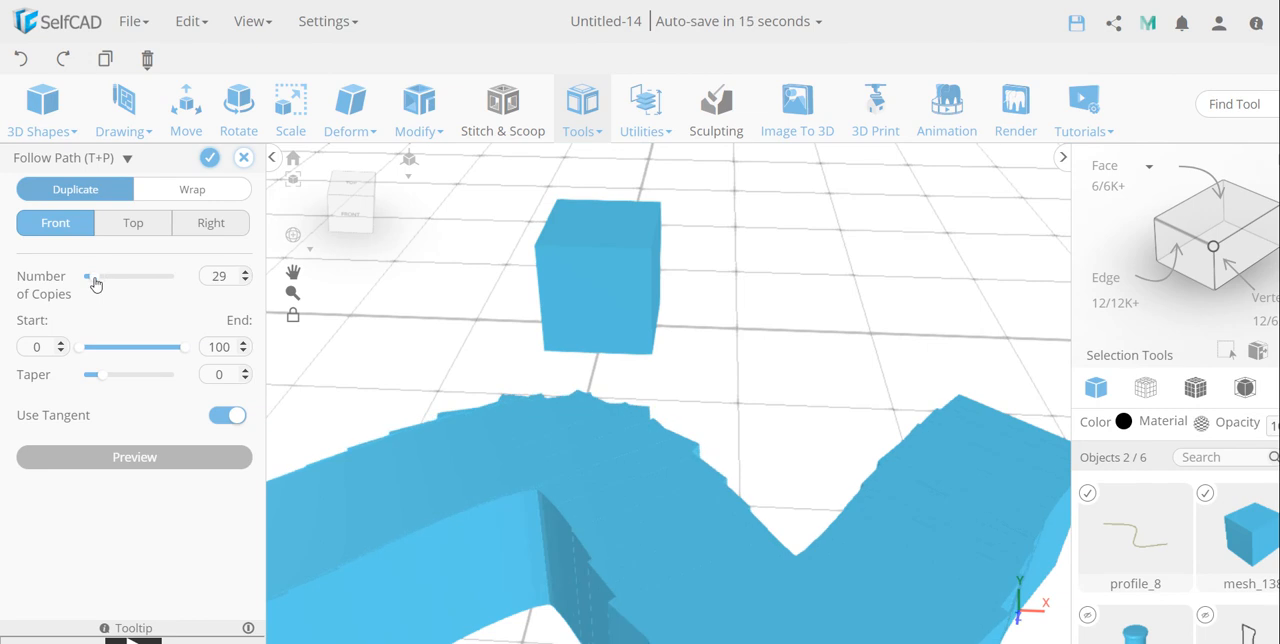
drag(95, 283, 89, 281)
double_click(218, 276)
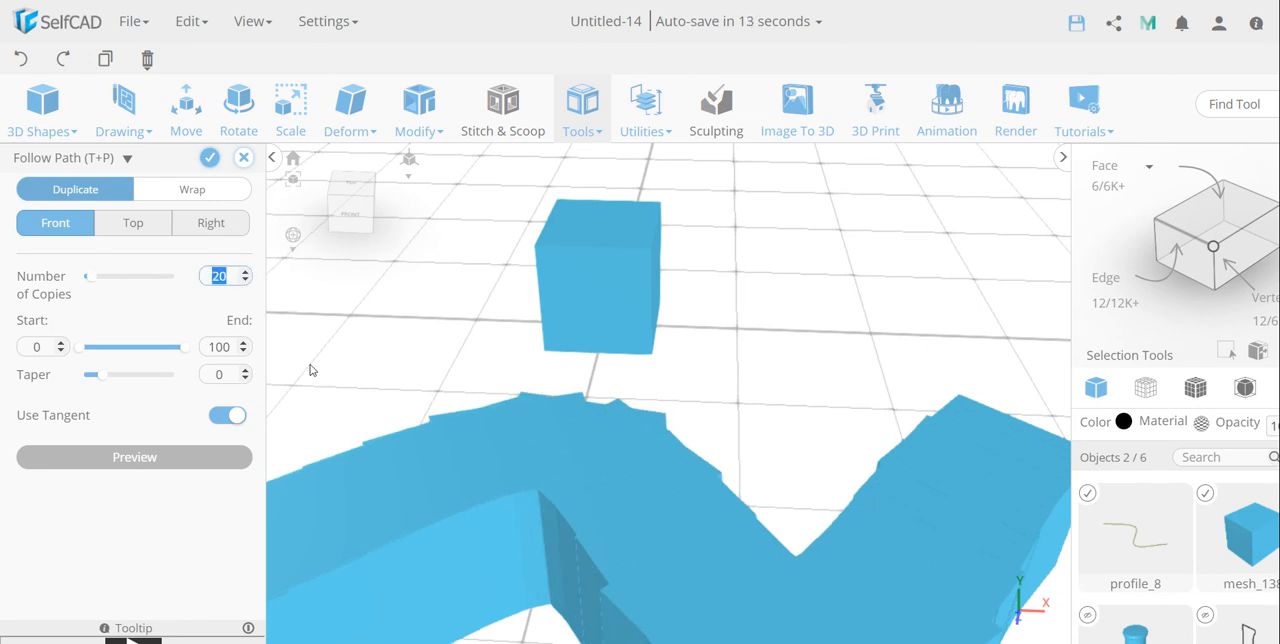
text(5)
scroll(727, 546, down, 4)
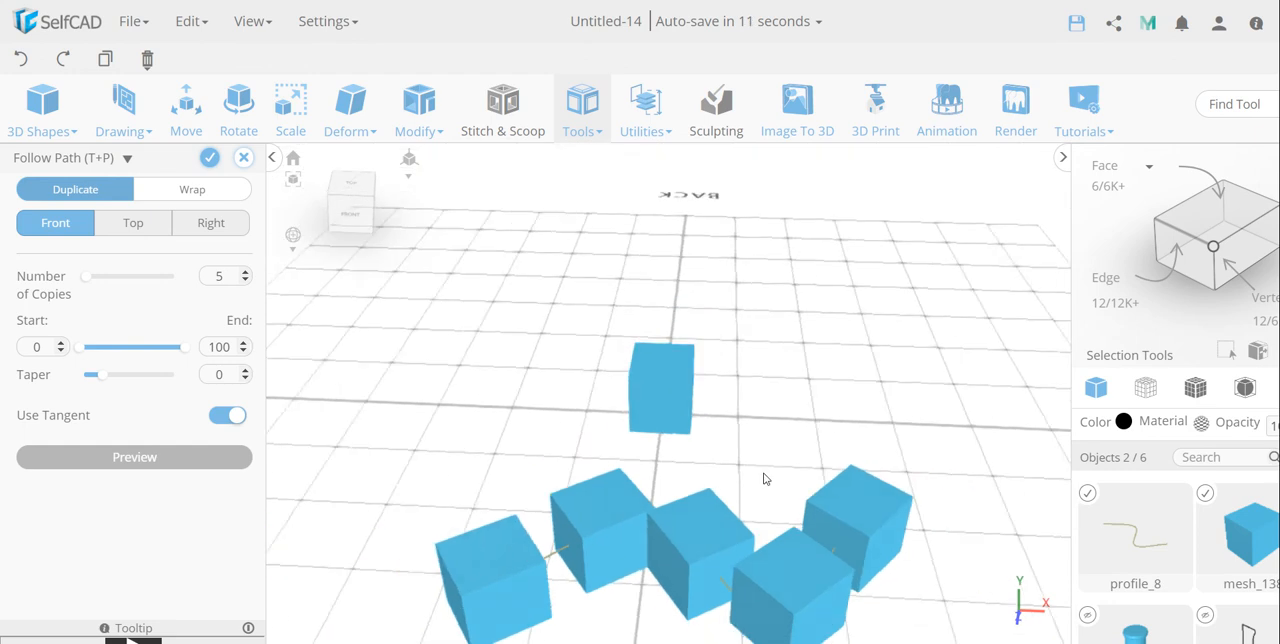
right_drag(763, 479, 689, 463)
click(345, 196)
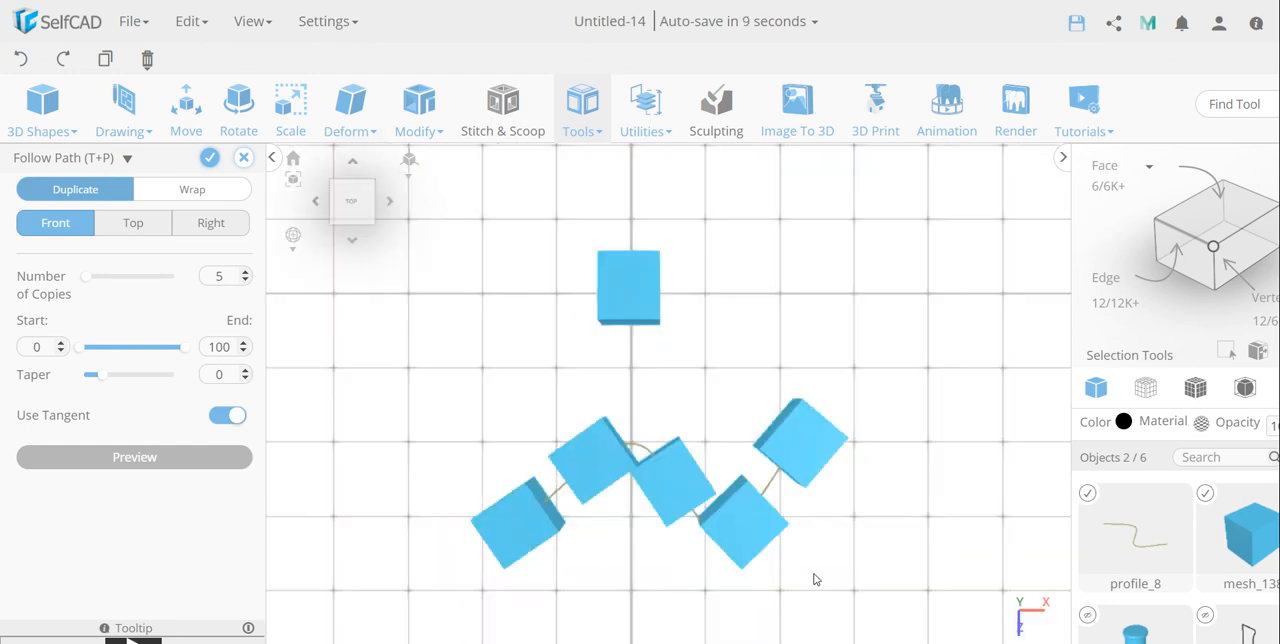
right_drag(851, 518, 798, 506)
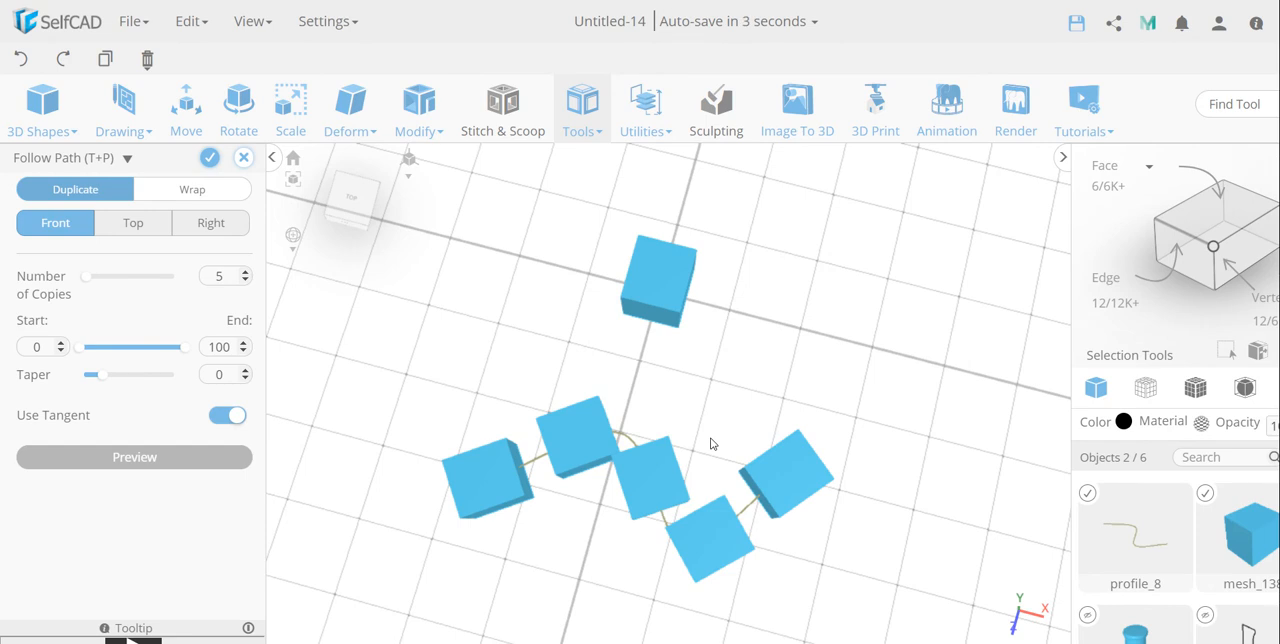
Step: Discard the Follow Path operation and delete the original cube, keeping the spline
click(244, 160)
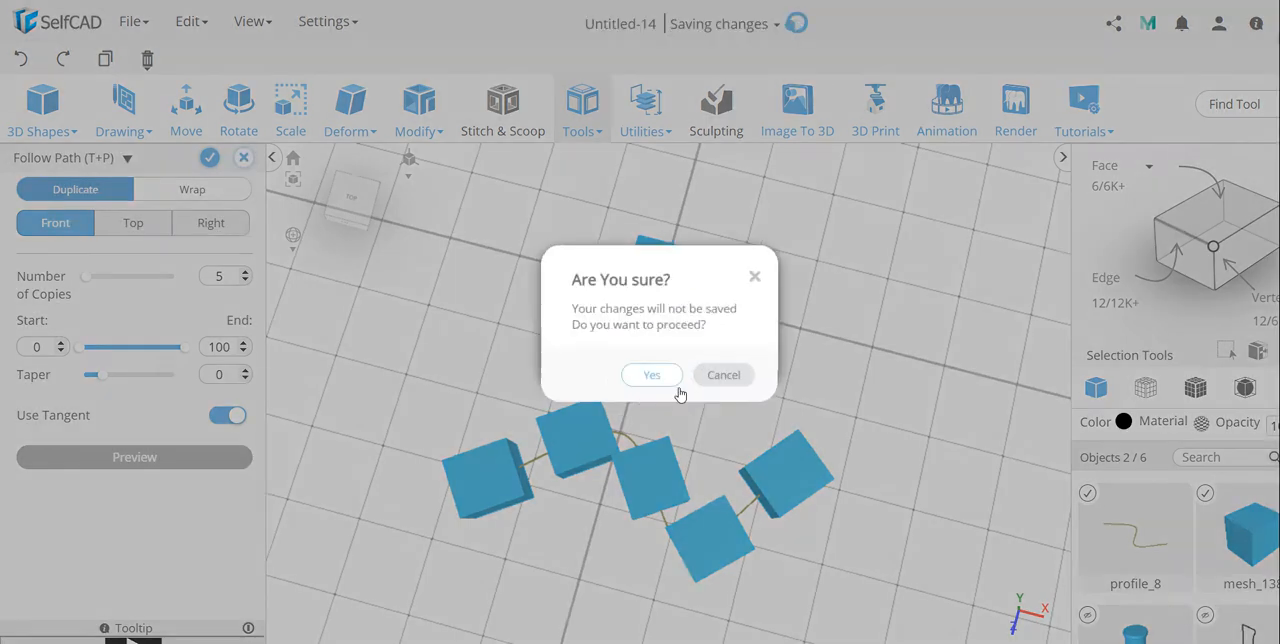
click(655, 373)
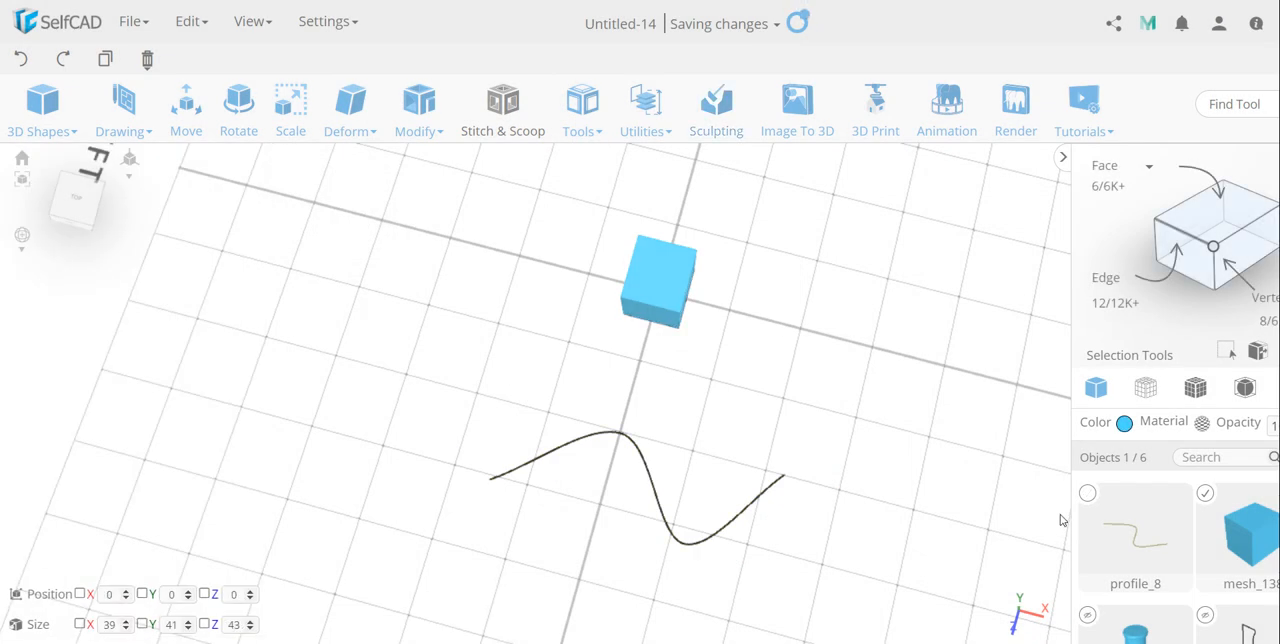
key(Delete)
click(600, 411)
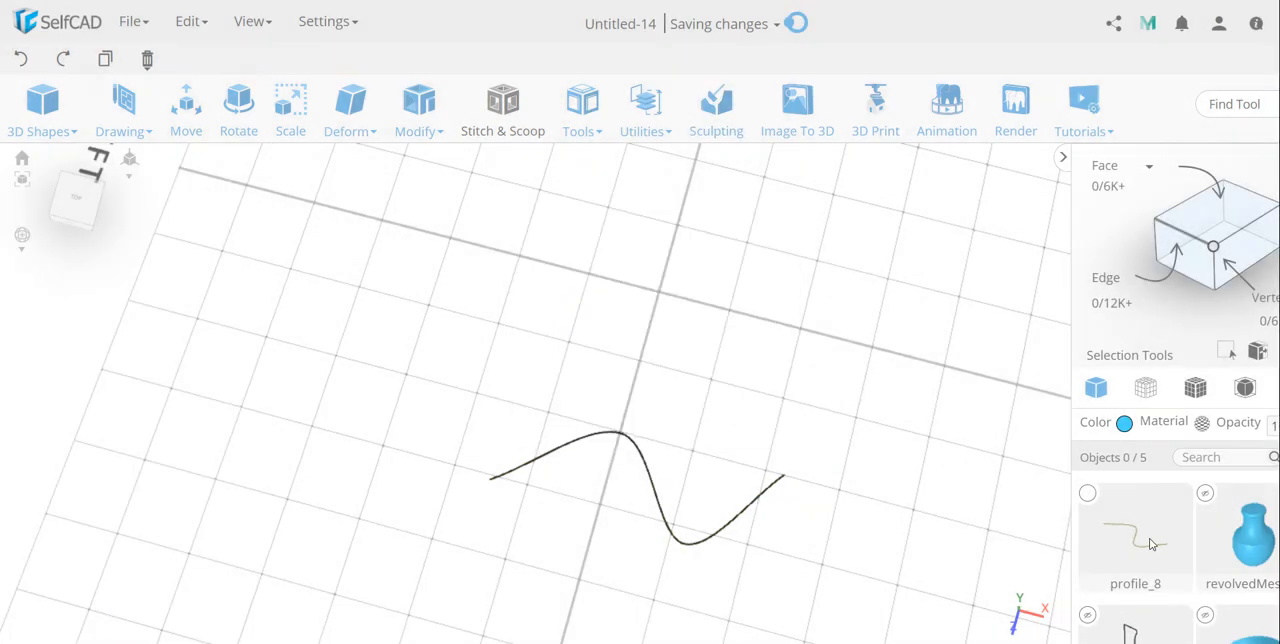
Step: Create a thin upright post at the origin from a cube with width 5, height 80 and depth 5
click(42, 115)
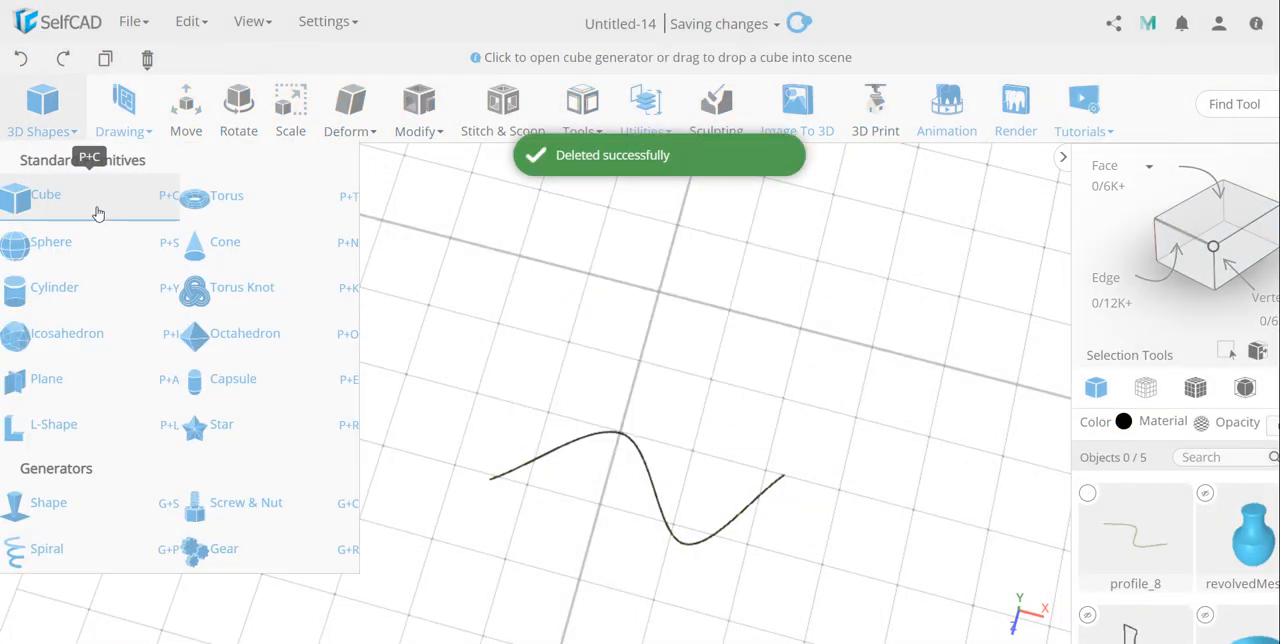
click(94, 208)
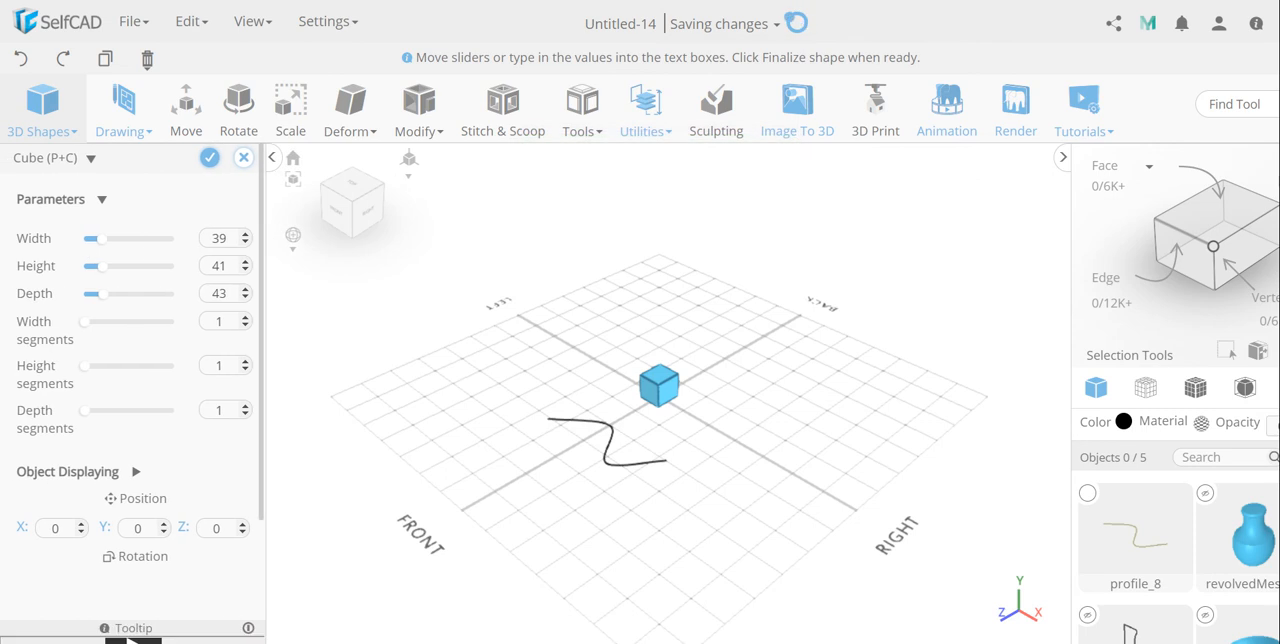
double_click(218, 238)
text(5)
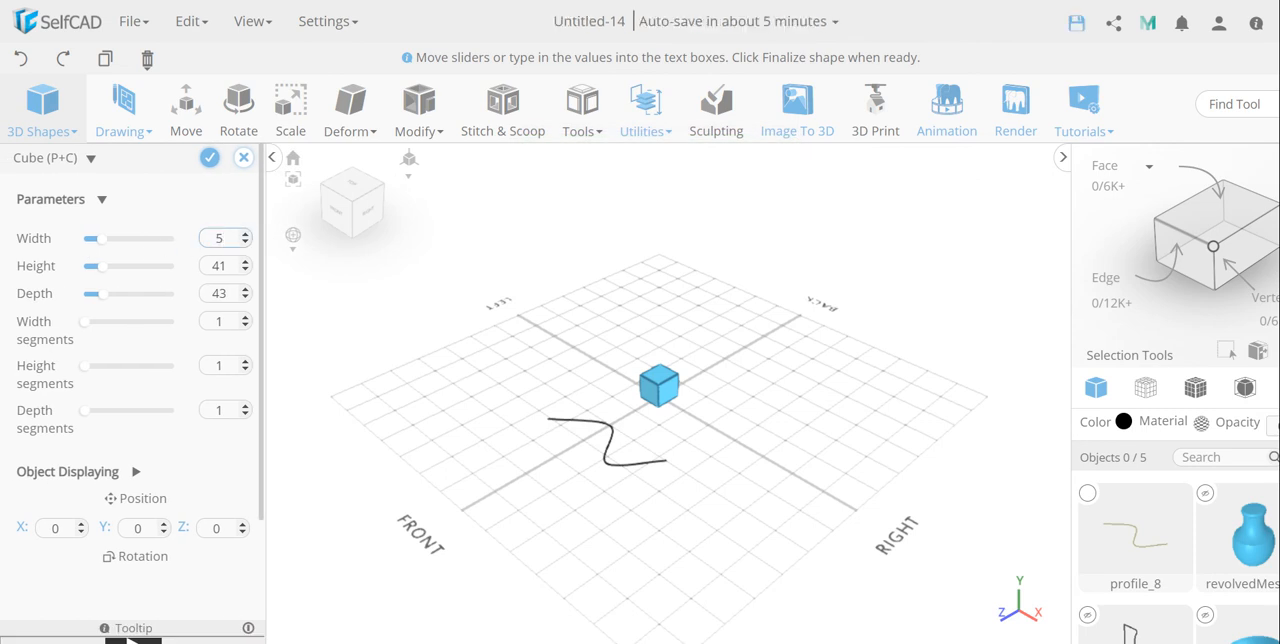
key(Tab)
text(8)
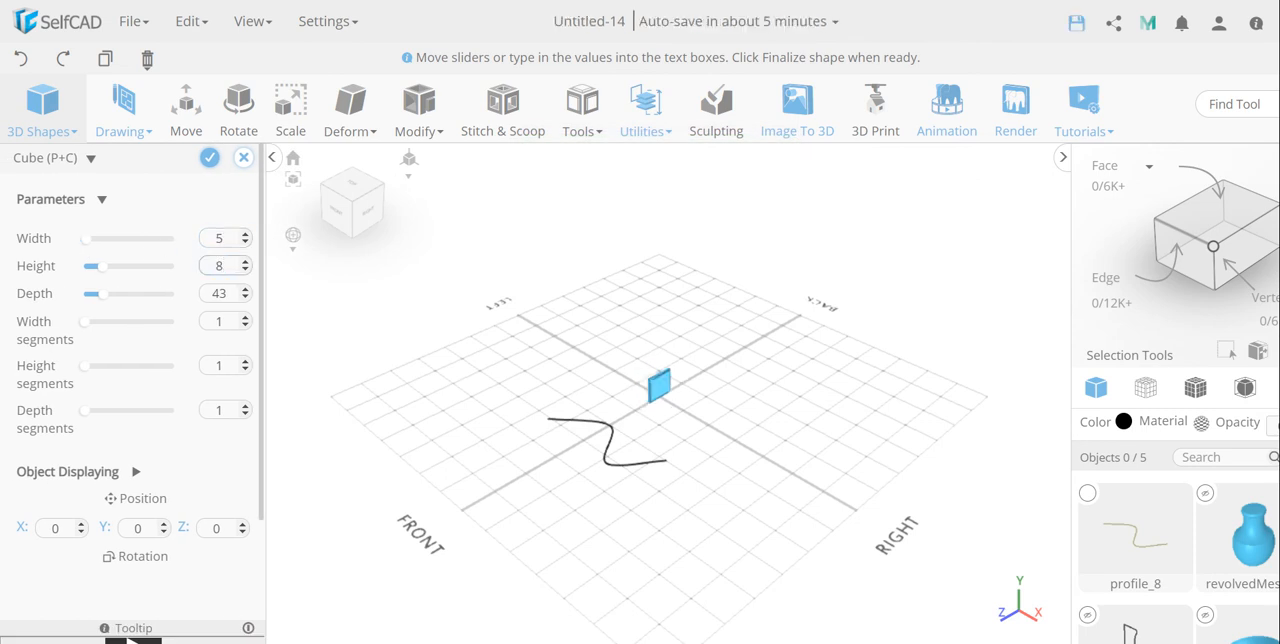
text(-)
key(BackSpace)
key(Tab)
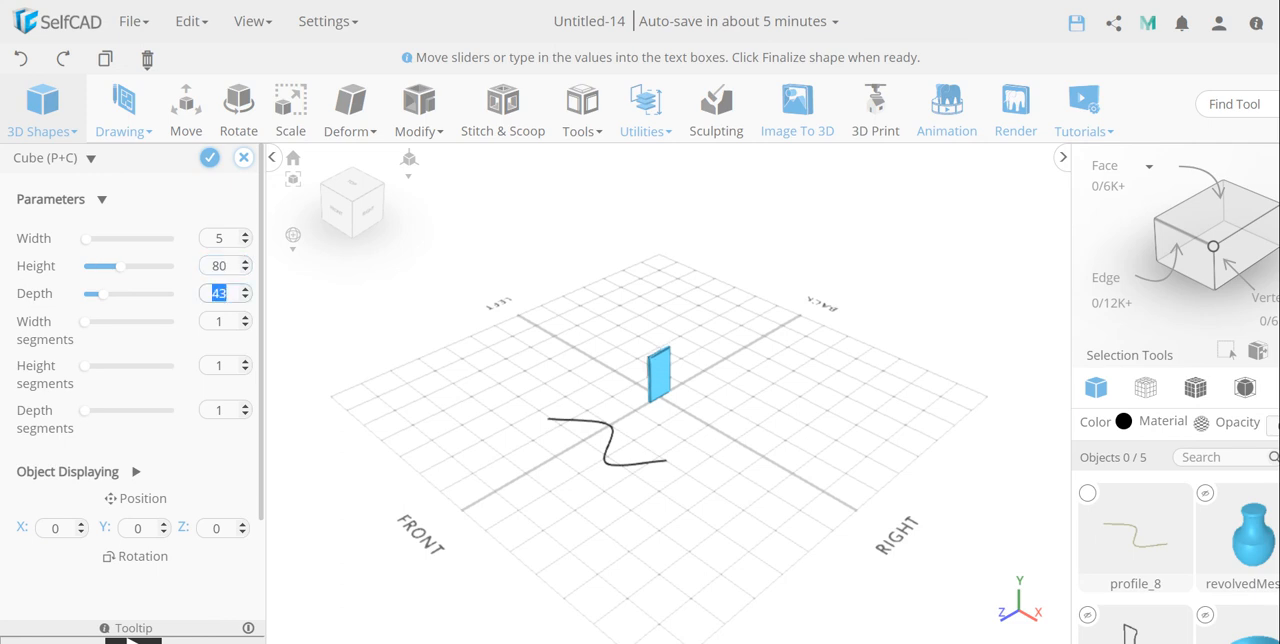
text(5)
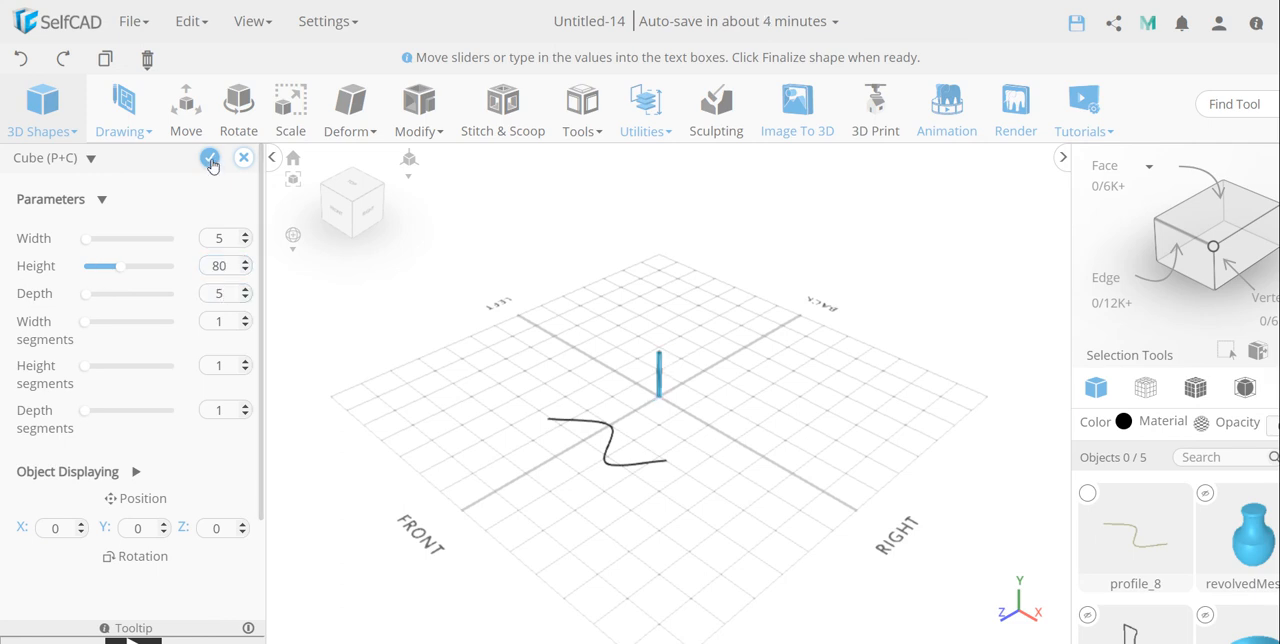
click(210, 160)
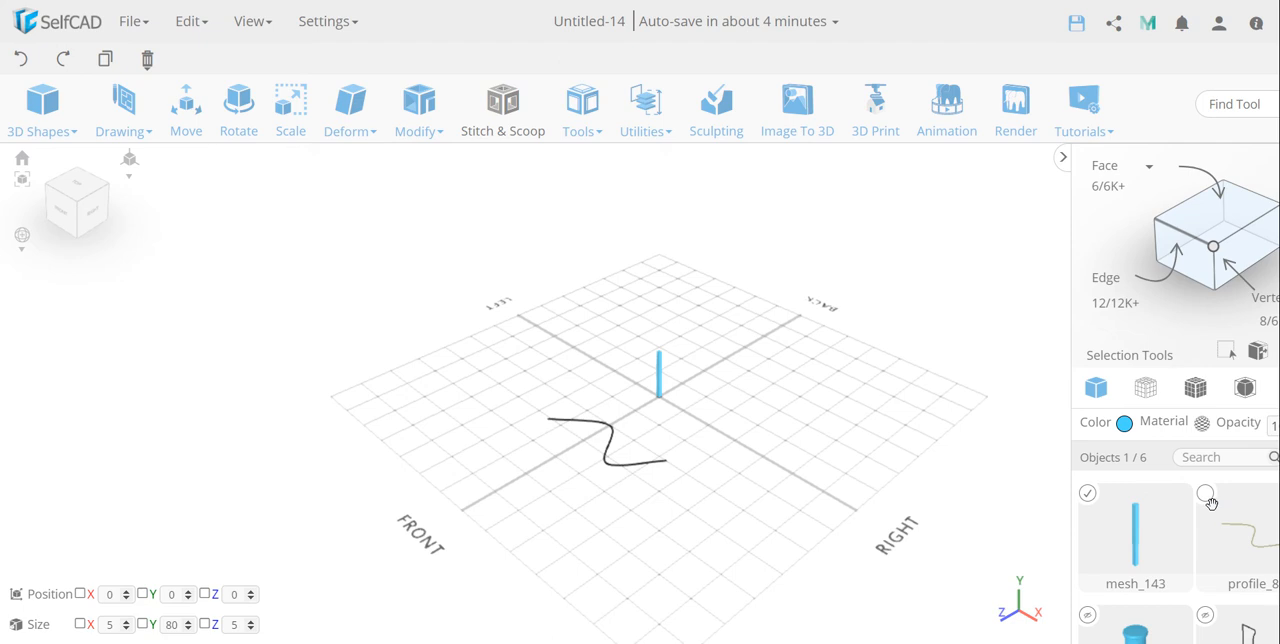
Step: Apply Follow Path in Duplicate mode to the post and the wavy spline with 5 copies
click(1206, 494)
click(582, 110)
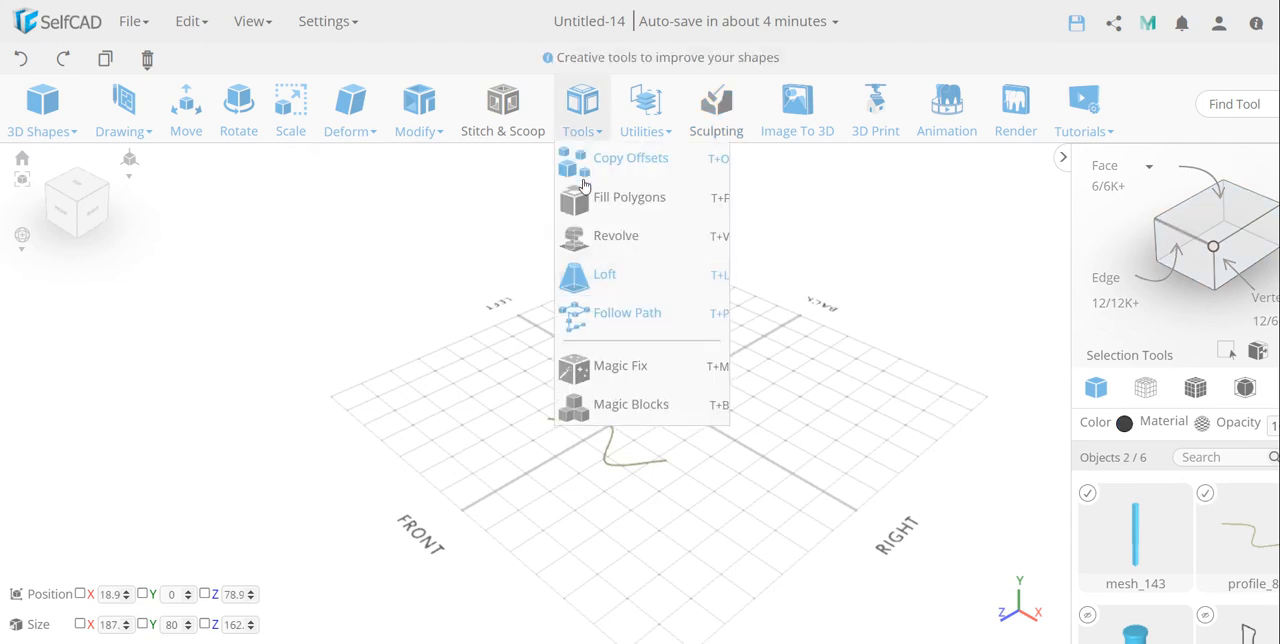
click(602, 313)
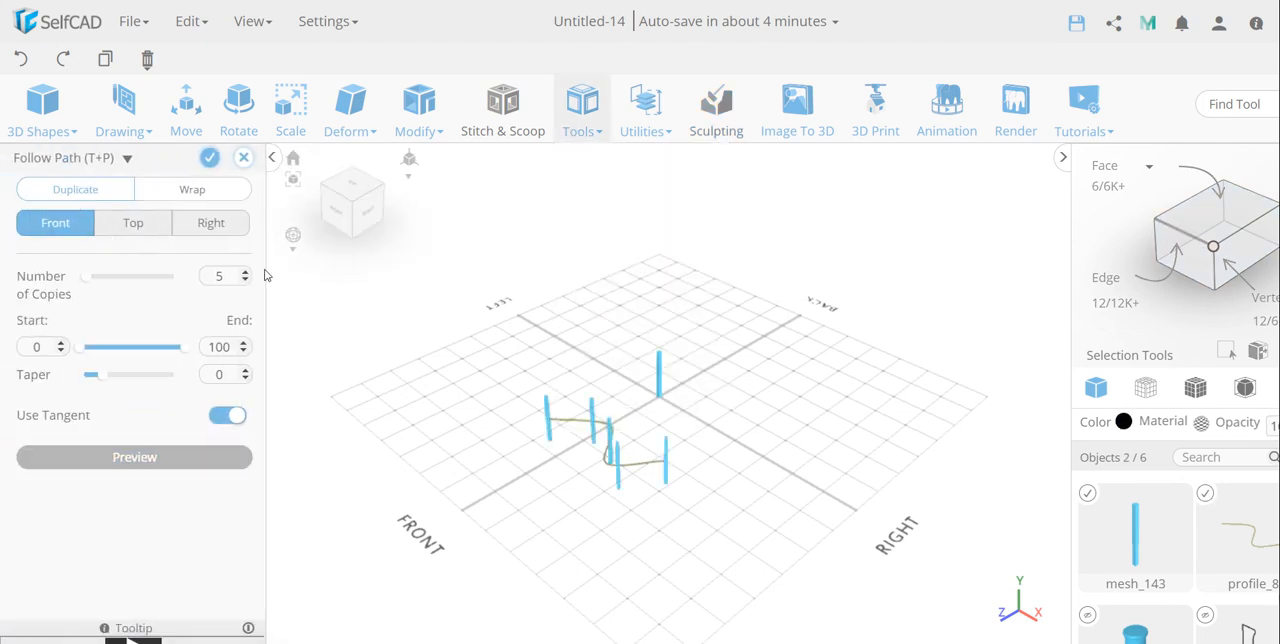
drag(677, 497, 495, 447)
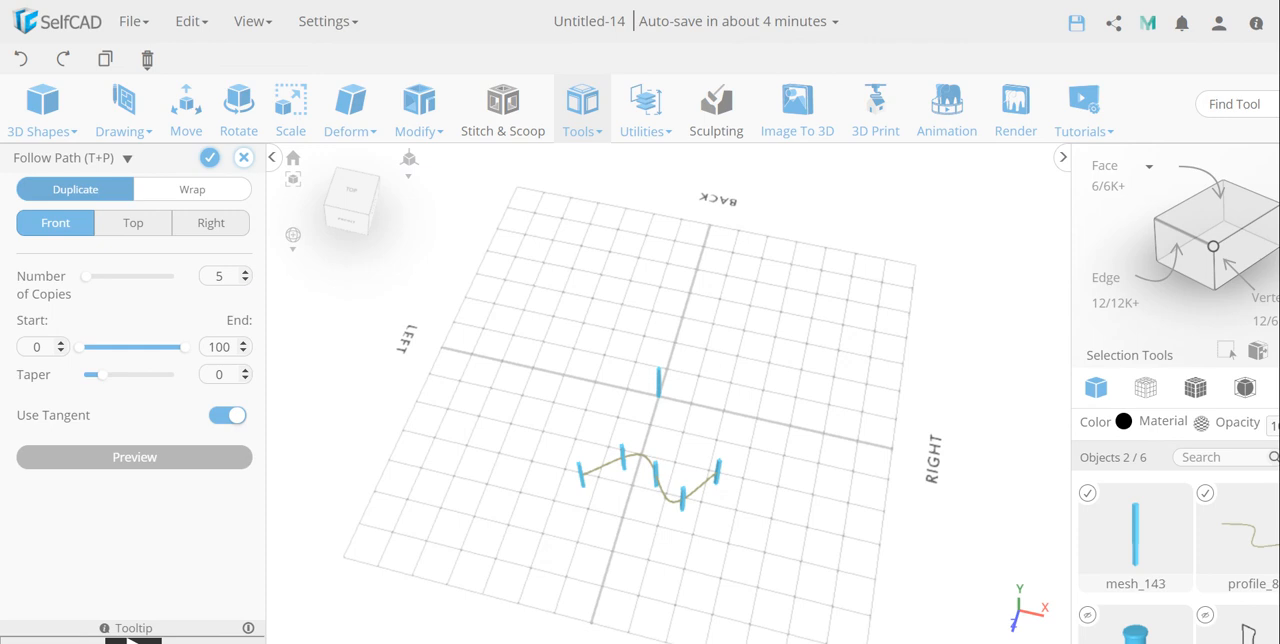
Step: Try 20 and 30 copies of the post along the spline
click(219, 276)
key(Return)
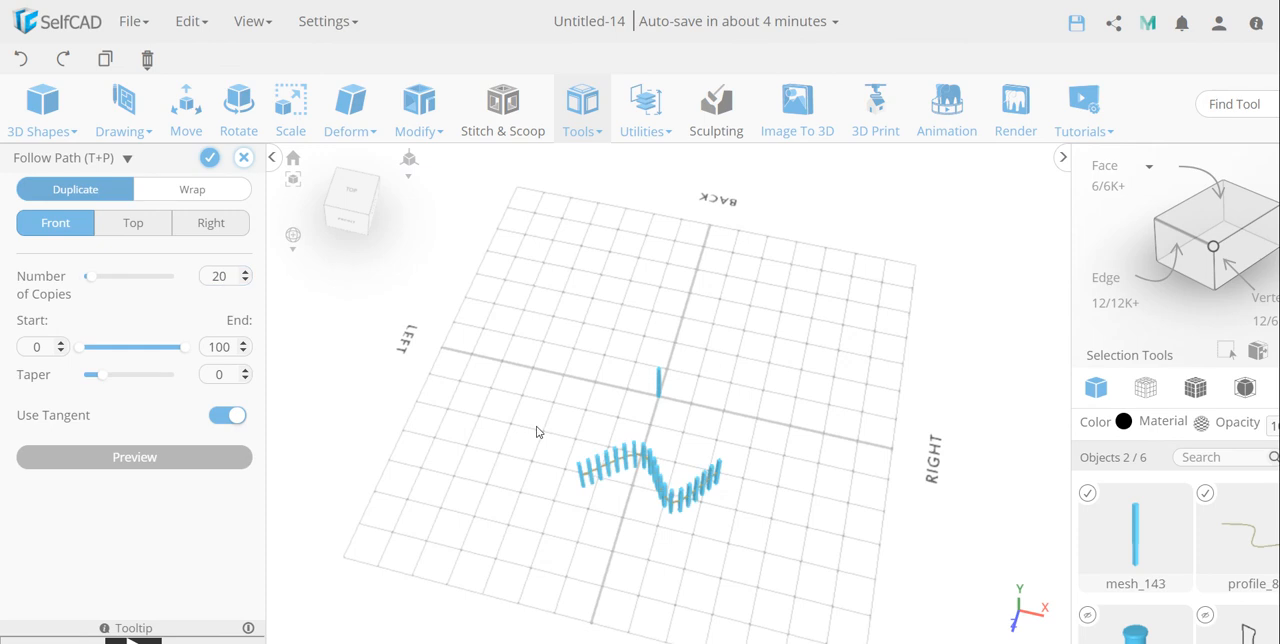
drag(649, 474, 662, 432)
scroll(662, 432, up, 5)
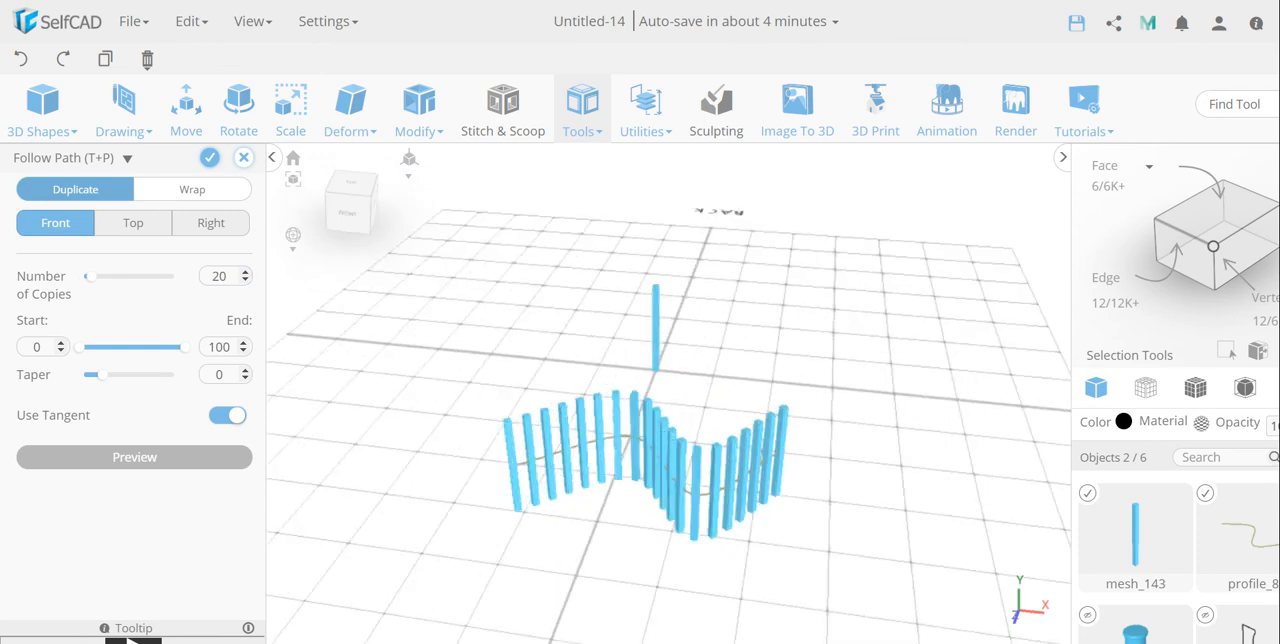
click(219, 276)
text(30)
key(Return)
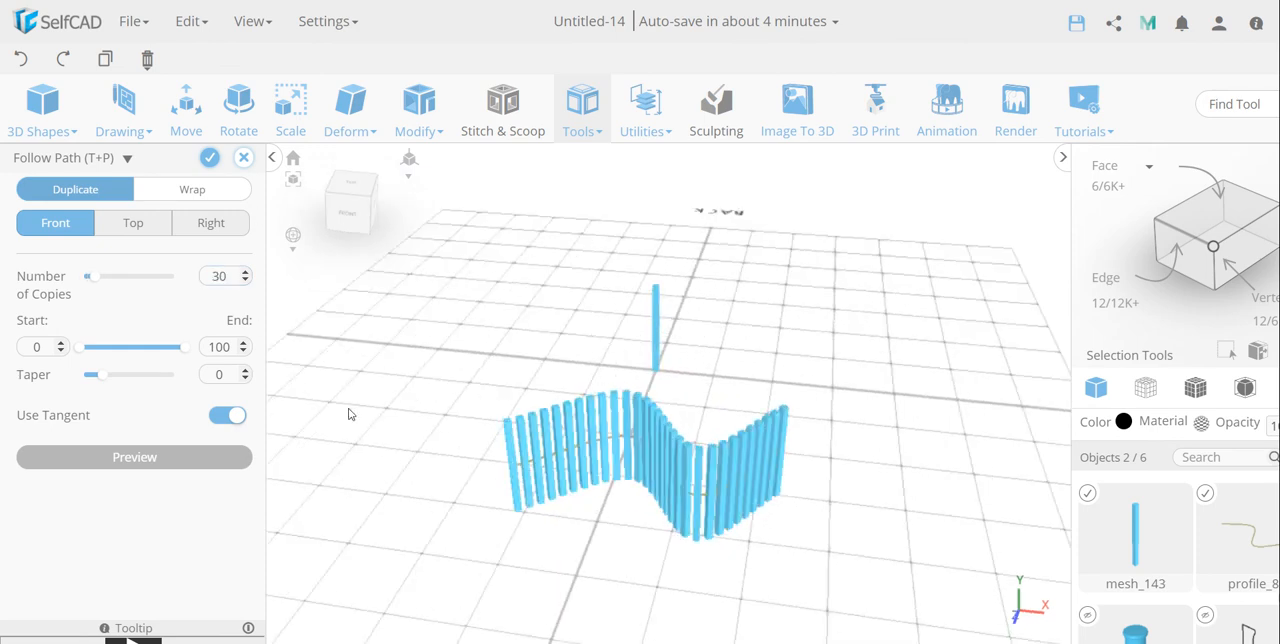
Step: Set the number of post copies to 50 and inspect the wavy wall they form along the spline
drag(102, 284, 115, 284)
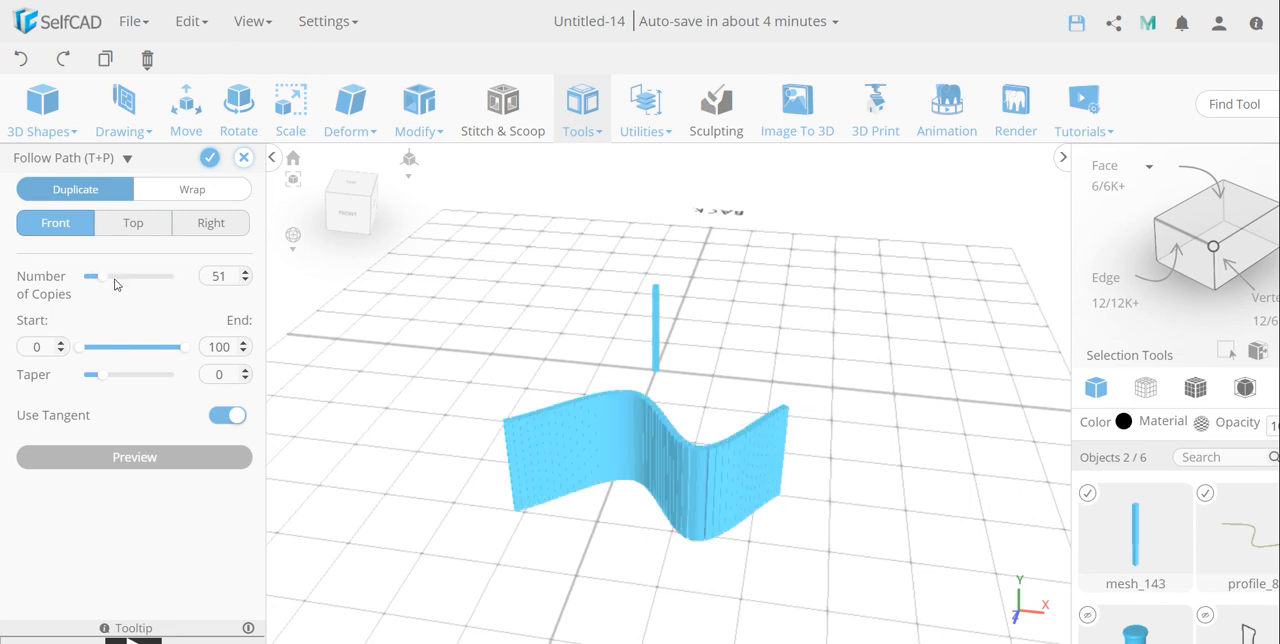
click(245, 281)
scroll(600, 448, up, 5)
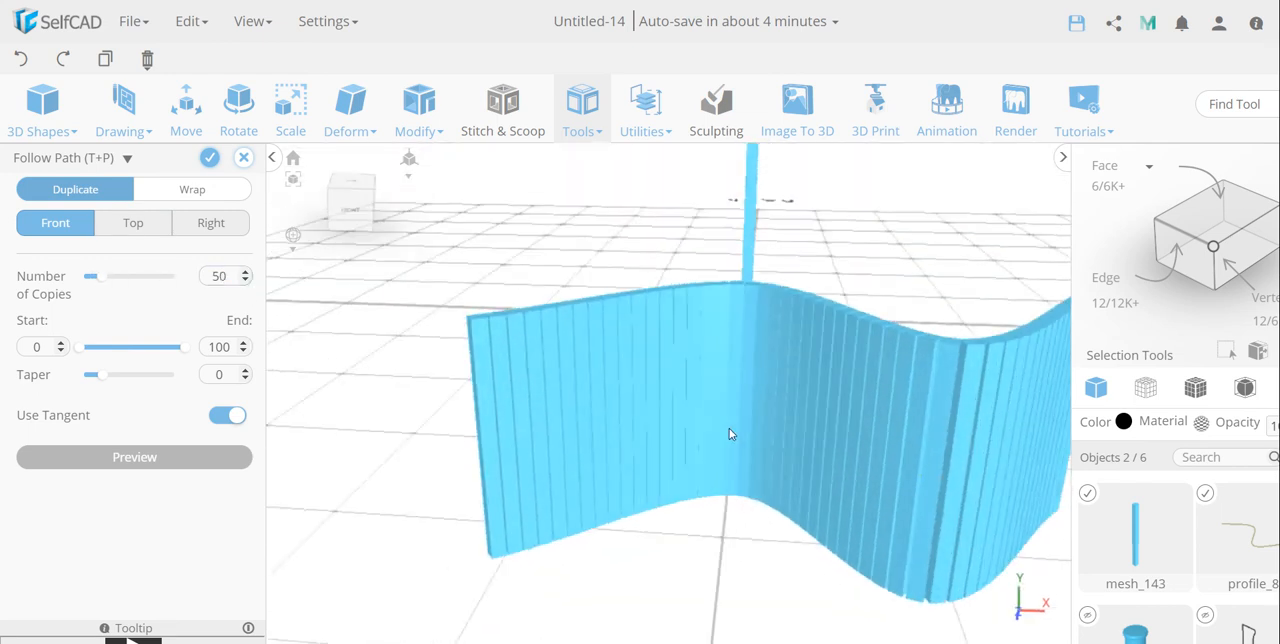
right_drag(729, 429, 703, 436)
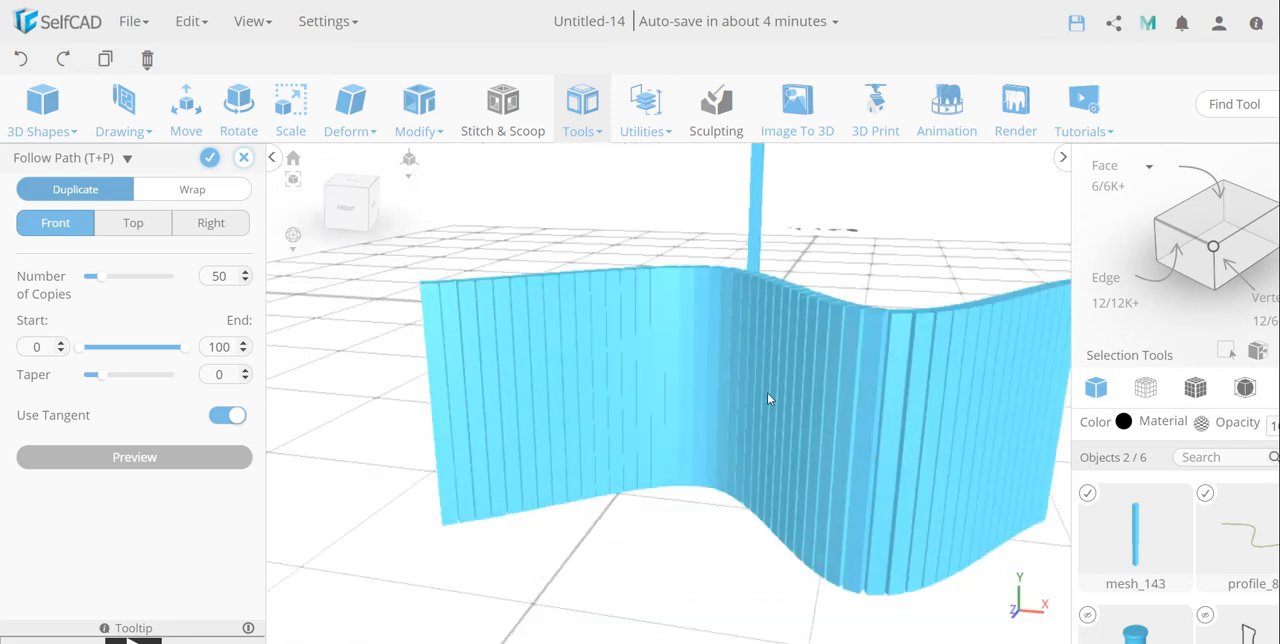
scroll(616, 403, down, 2)
scroll(741, 389, down, 1)
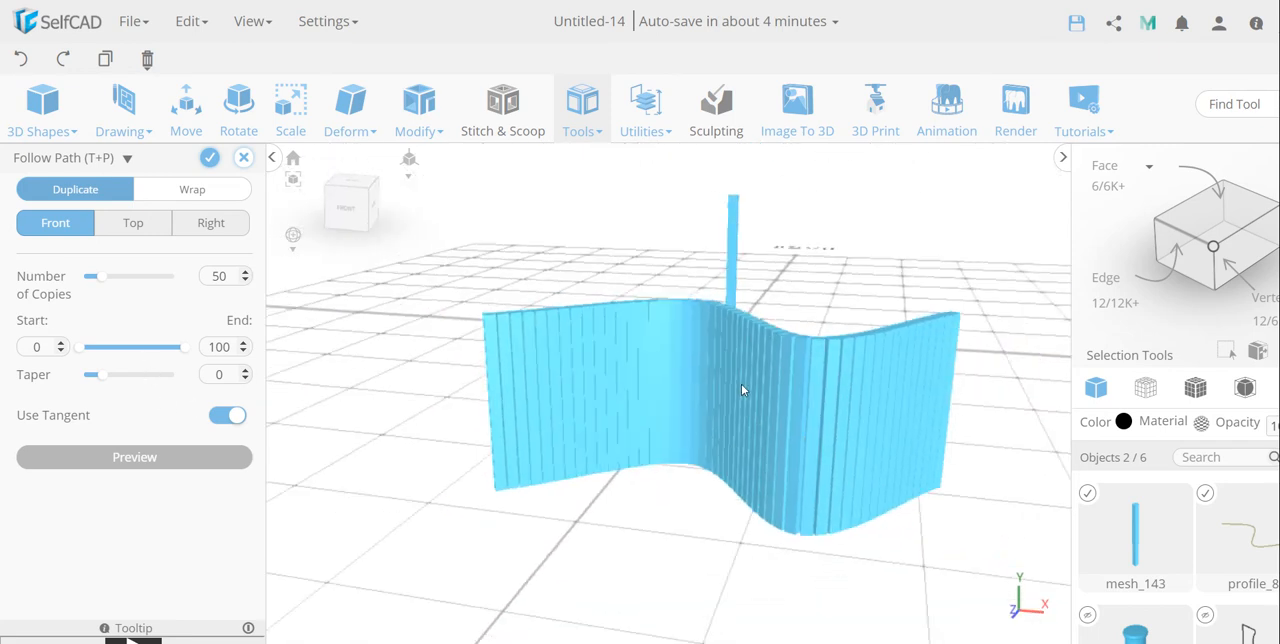
Step: Try a path start of 41 for the post copies, compare it in the top view, and restore the start to 0
click(345, 208)
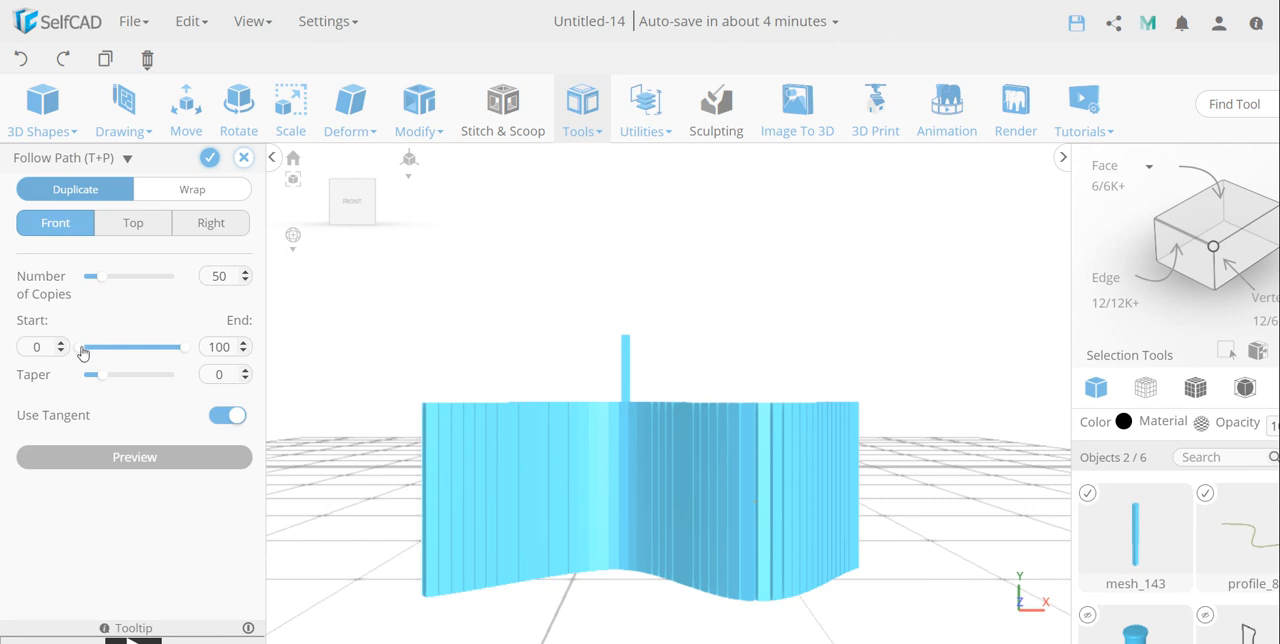
drag(83, 352, 123, 352)
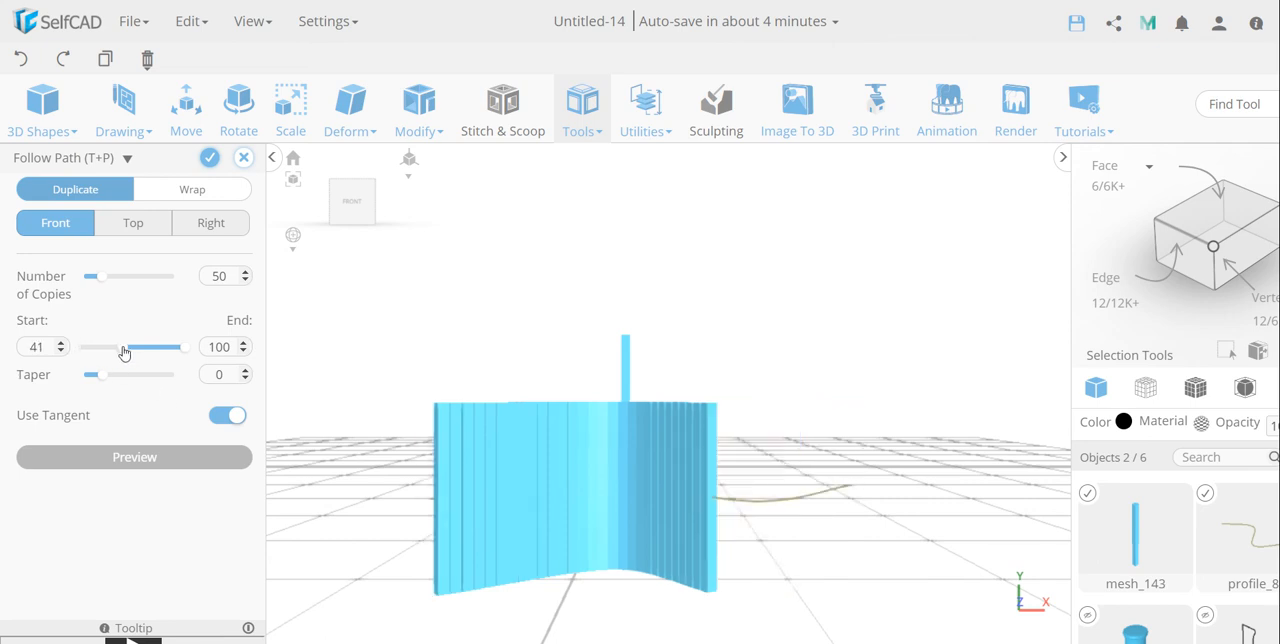
drag(800, 533, 798, 608)
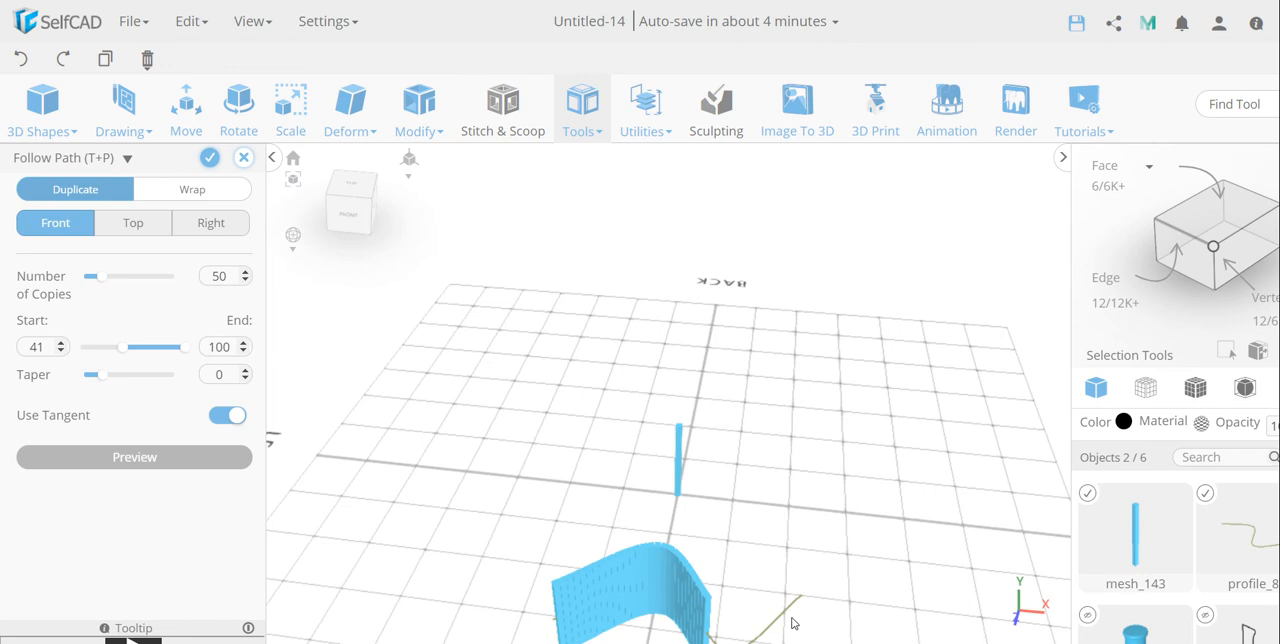
click(350, 184)
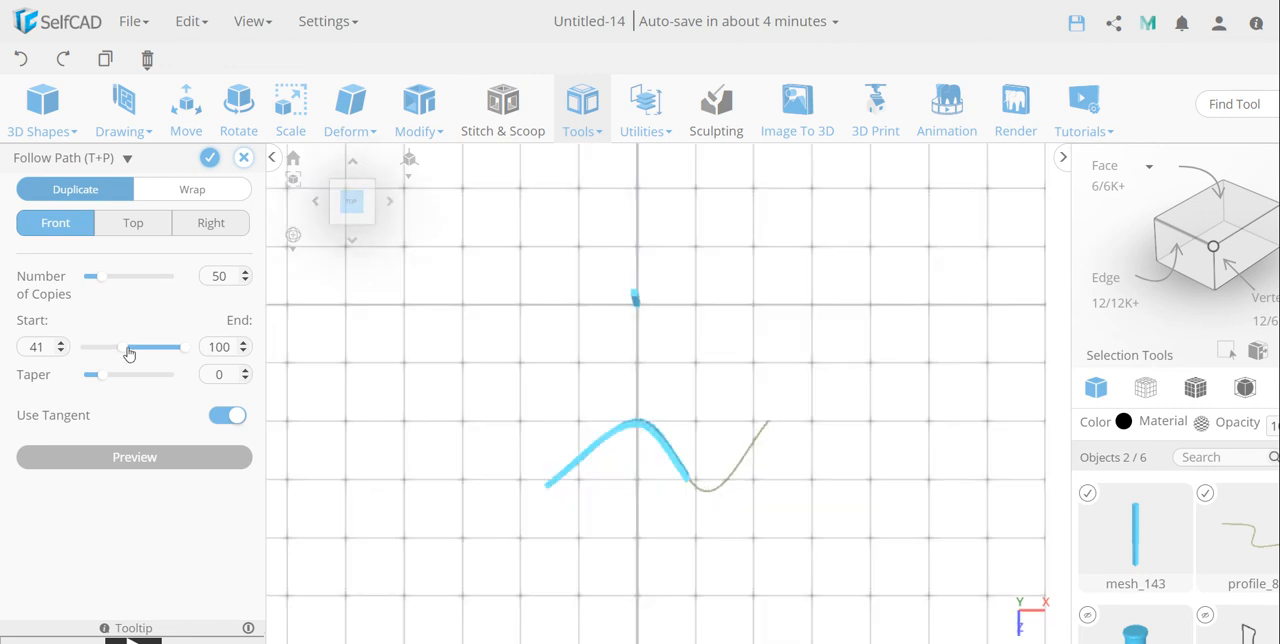
drag(128, 352, 84, 352)
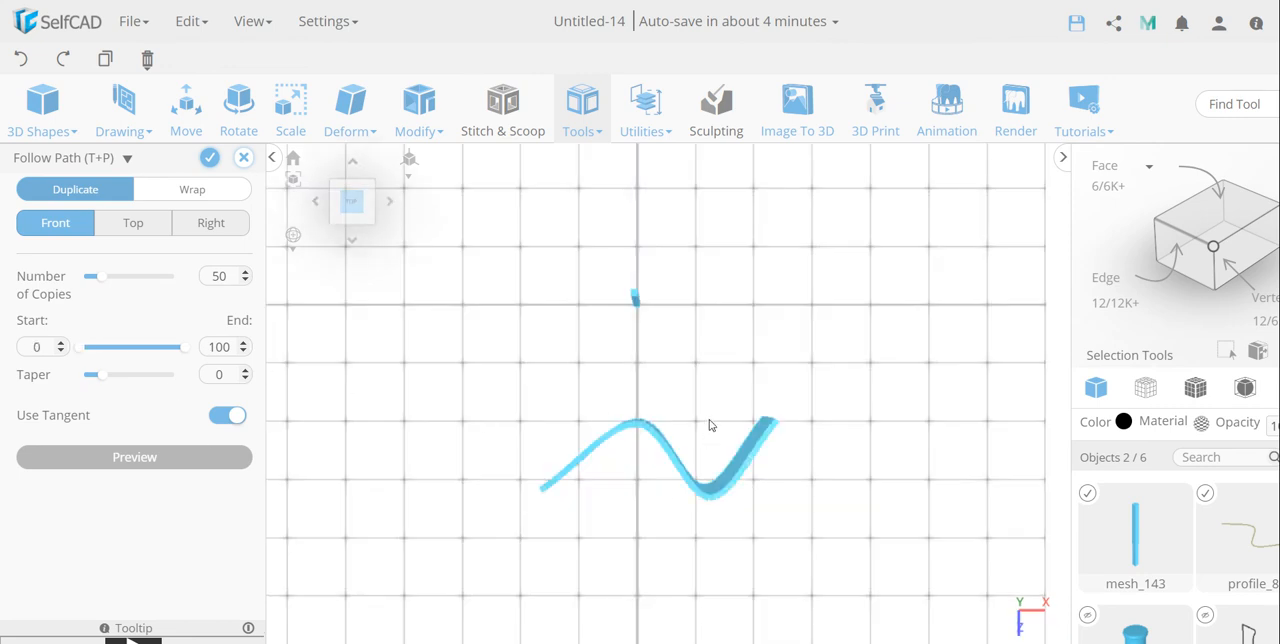
Step: Try a taper of -90 on the post copies and inspect how their size changes along the spline from several angles
drag(709, 425, 721, 322)
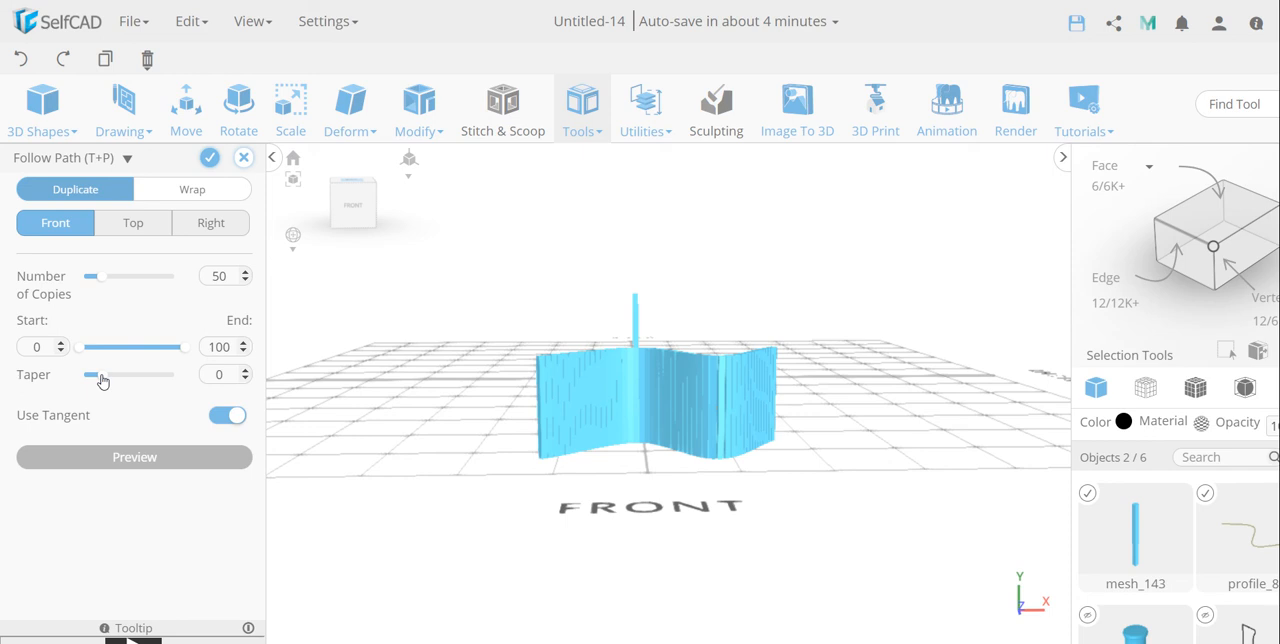
mouse_move(102, 381)
mouse_down()
mouse_move(146, 378)
mouse_move(87, 385)
mouse_up()
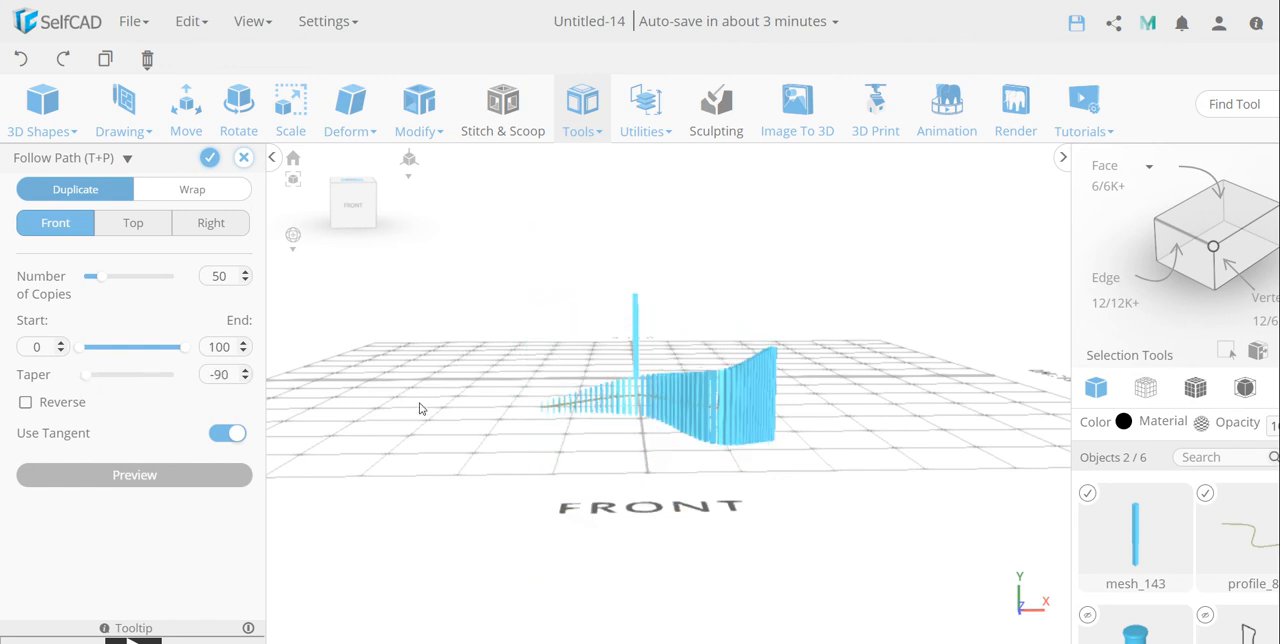
scroll(624, 471, up, 3)
right_drag(624, 471, 725, 505)
scroll(782, 549, up, 4)
scroll(680, 464, up, 2)
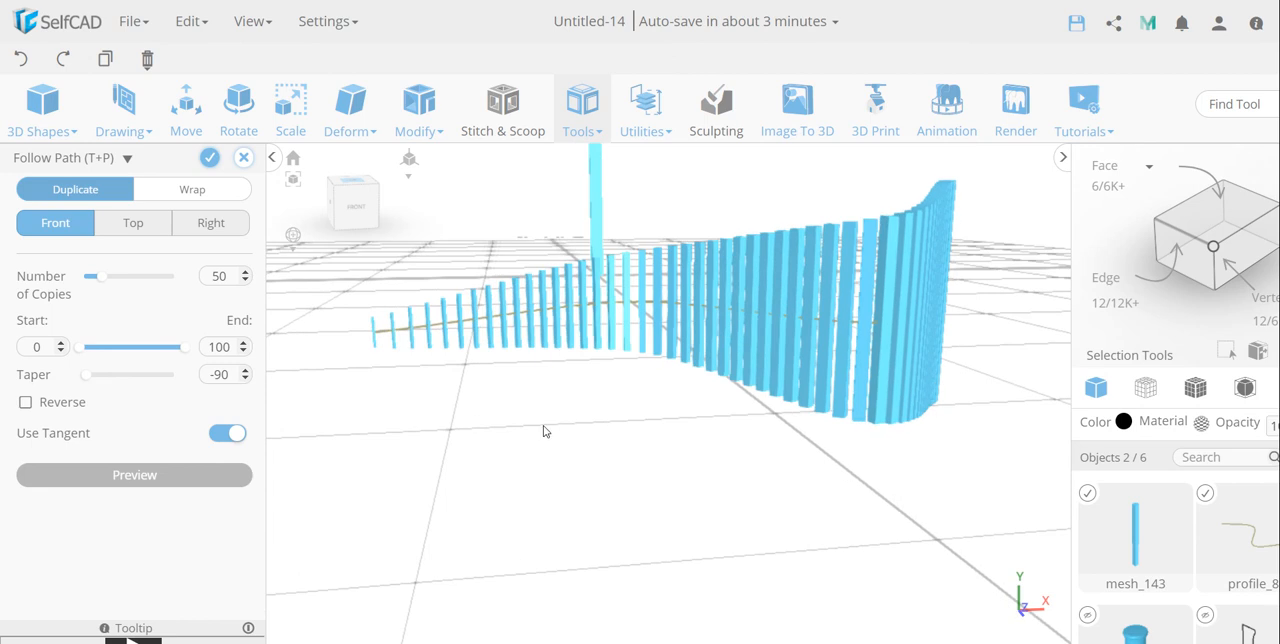
right_drag(546, 431, 618, 418)
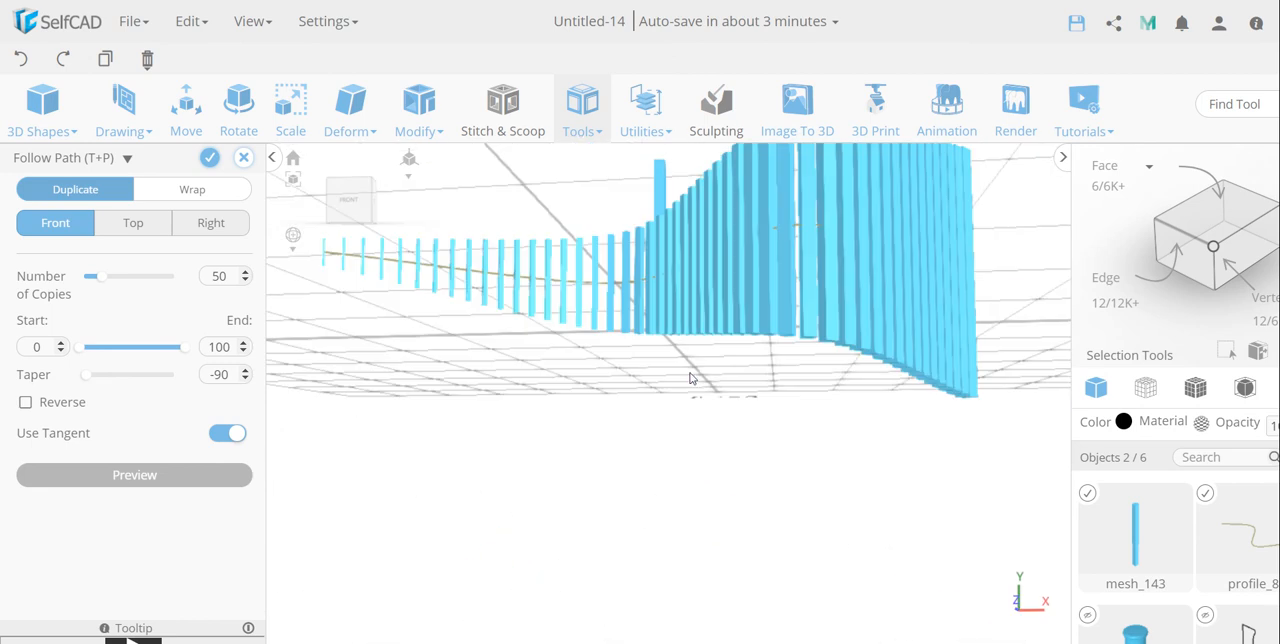
right_drag(690, 378, 734, 535)
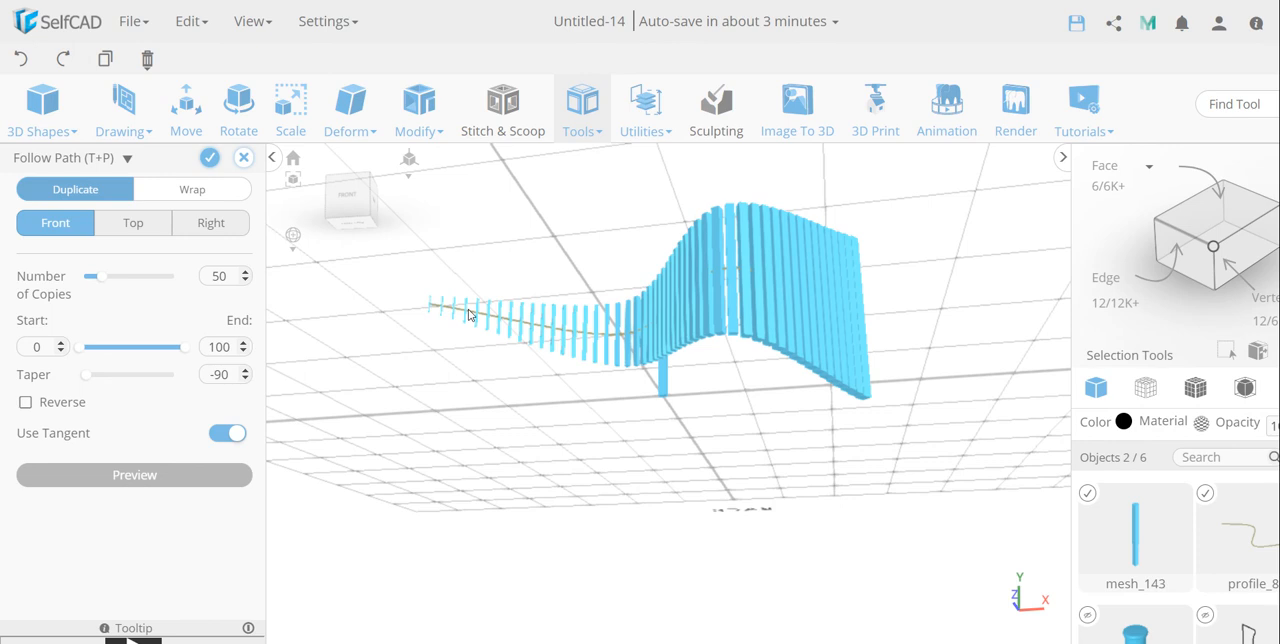
right_drag(585, 373, 603, 433)
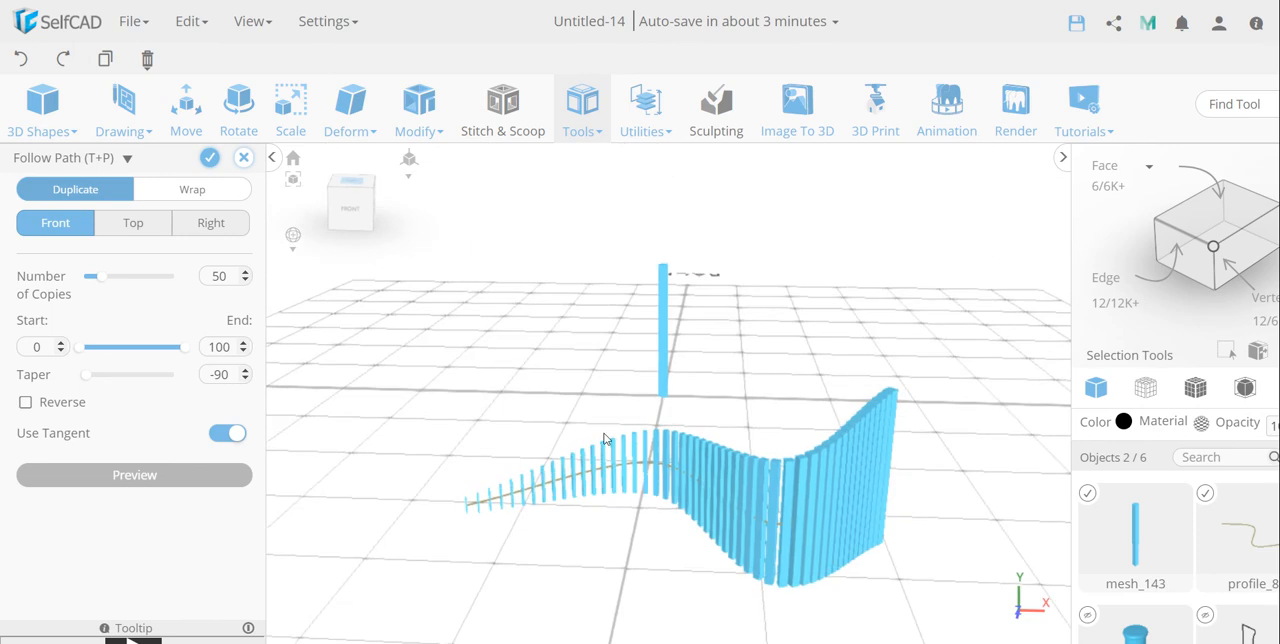
Step: Reset the taper to 0 and cancel the Follow Path operation
click(218, 376)
text(0)
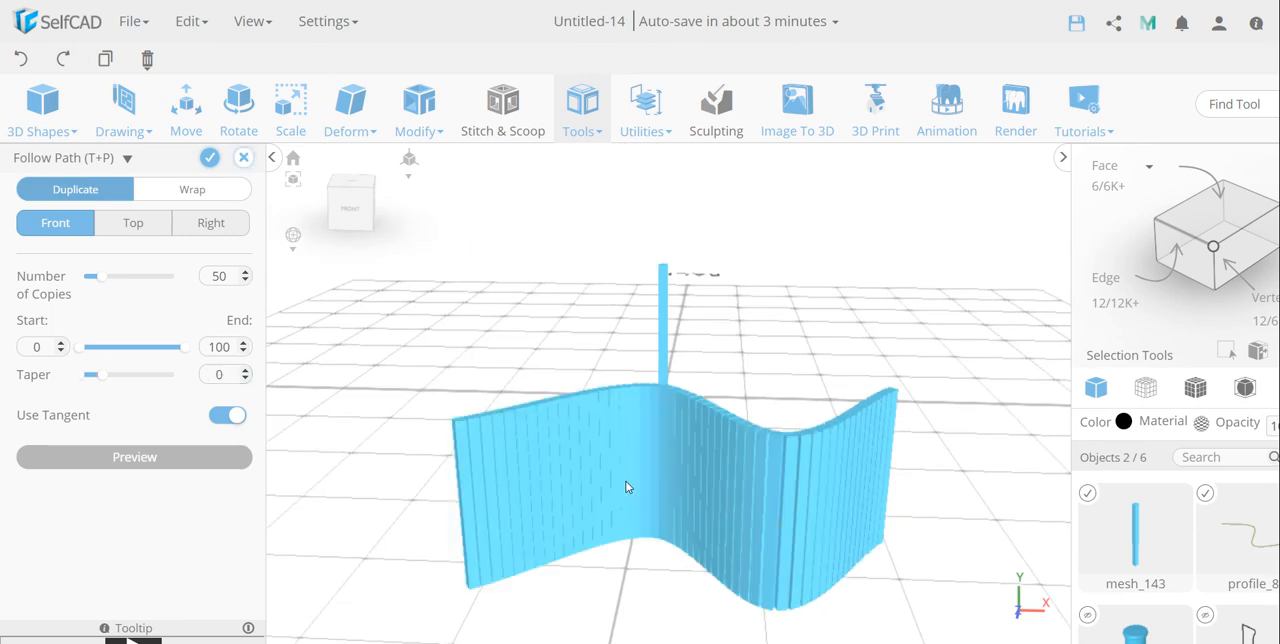
scroll(626, 481, down, 3)
right_drag(799, 416, 669, 372)
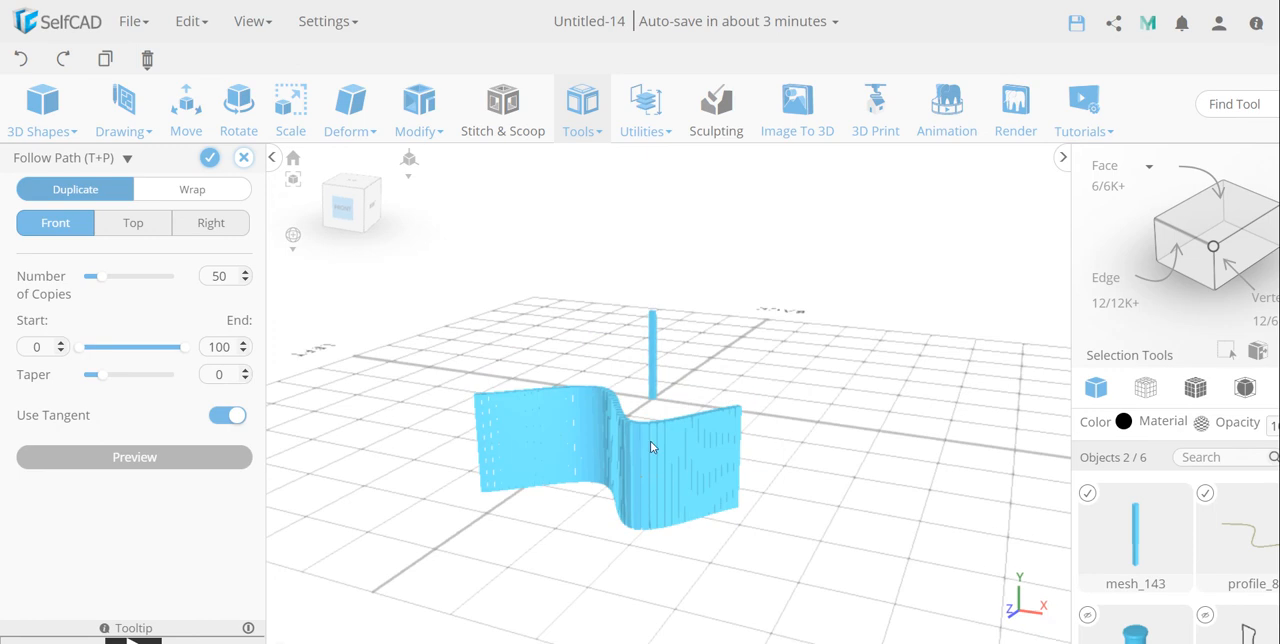
click(243, 157)
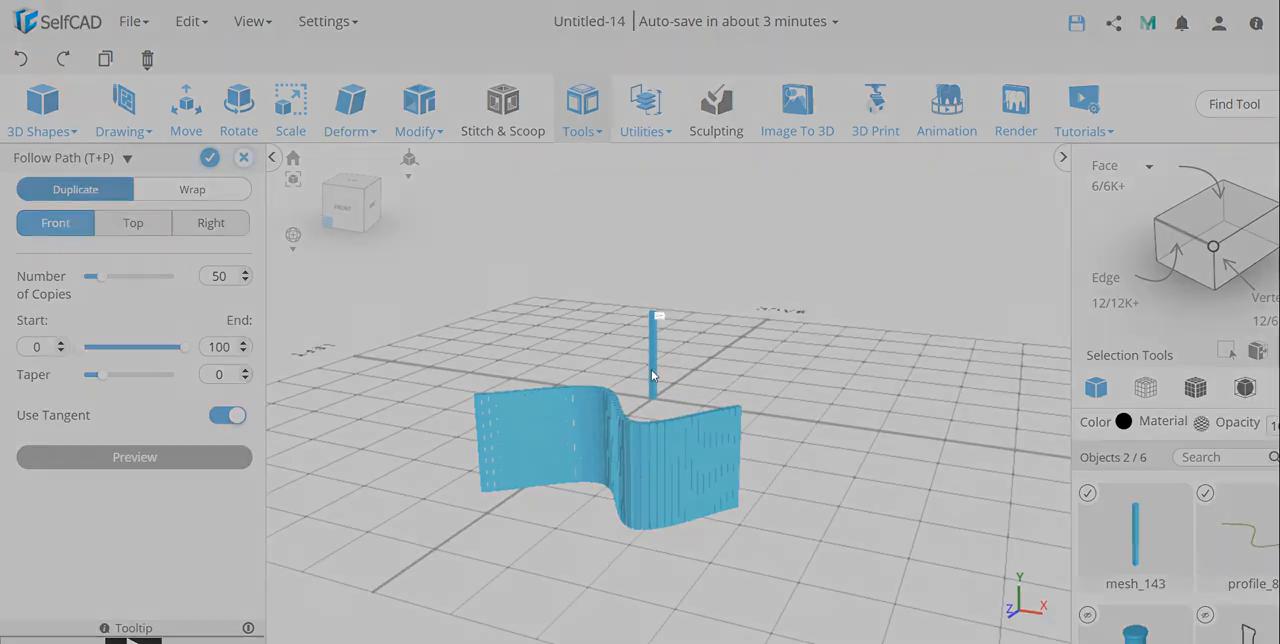
Step: Delete the wavy spline and the upright post from the scene
click(651, 381)
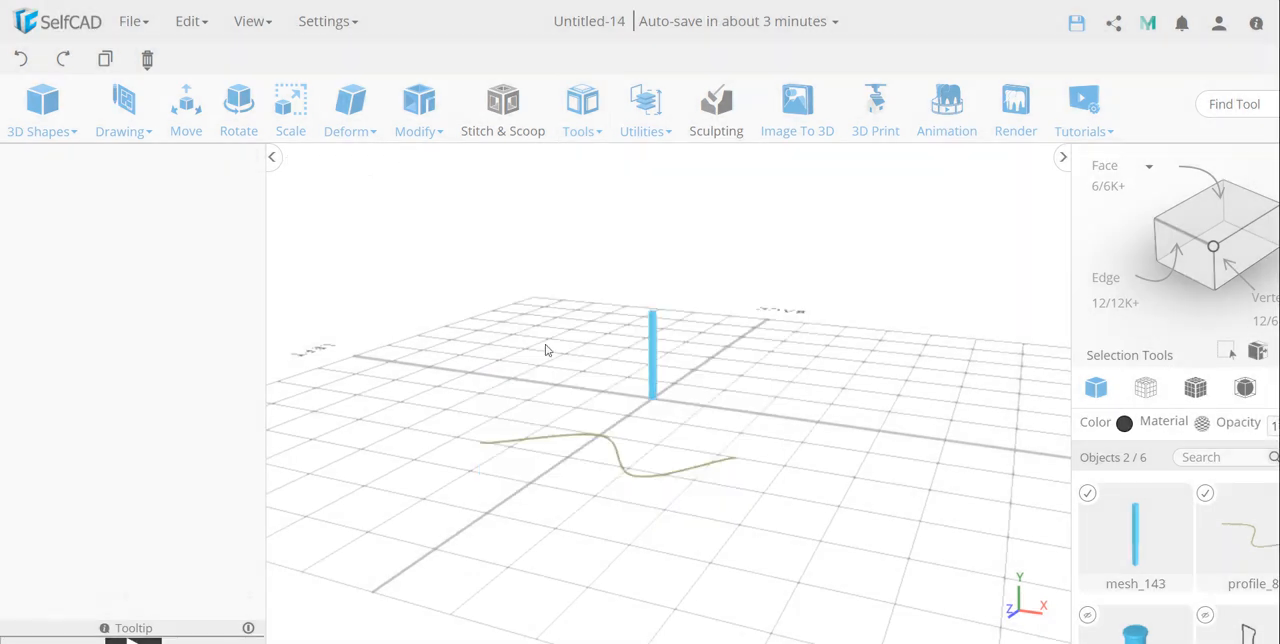
click(655, 352)
key(Delete)
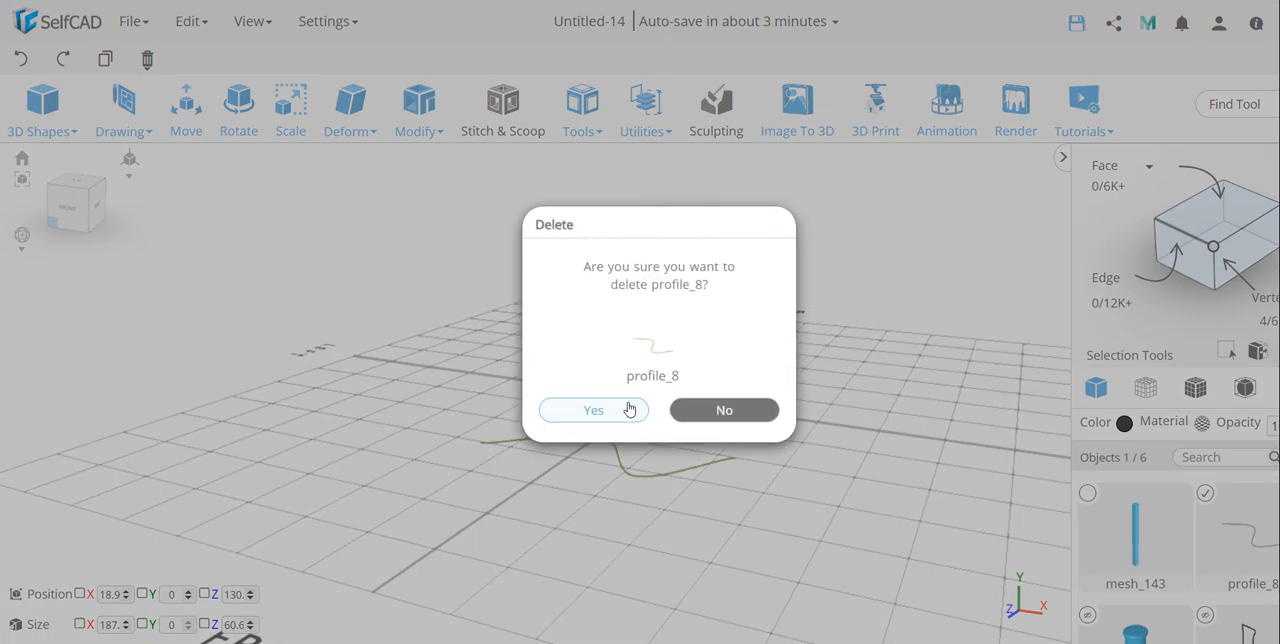
click(622, 405)
click(653, 387)
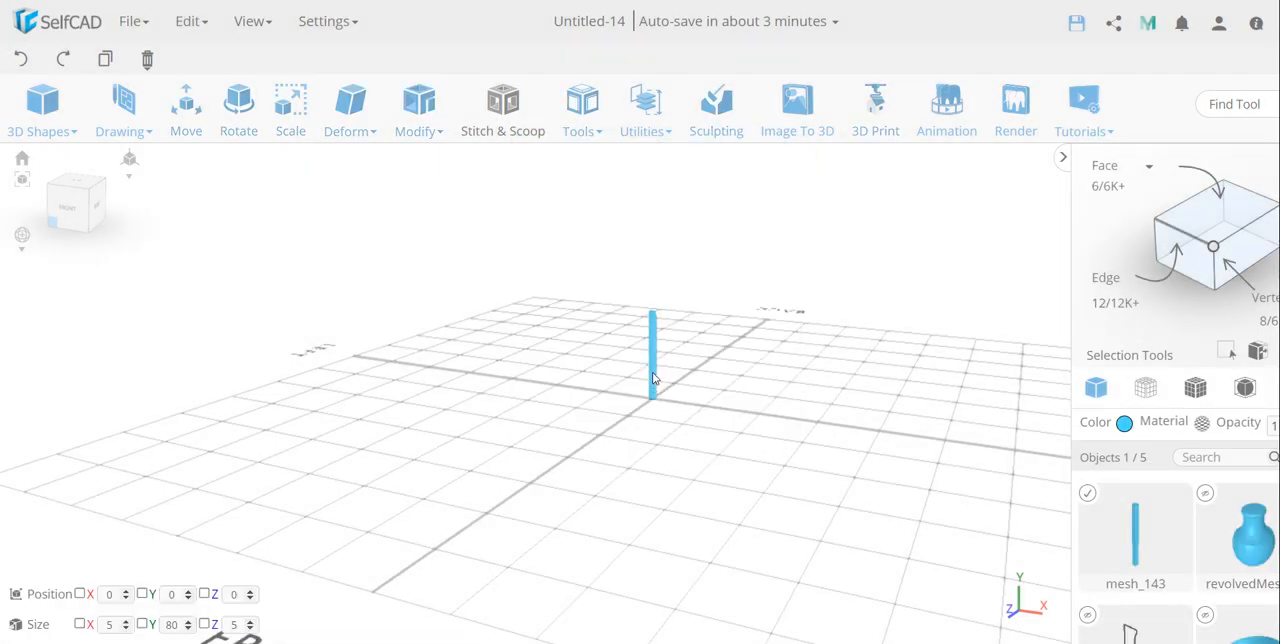
key(Delete)
click(627, 408)
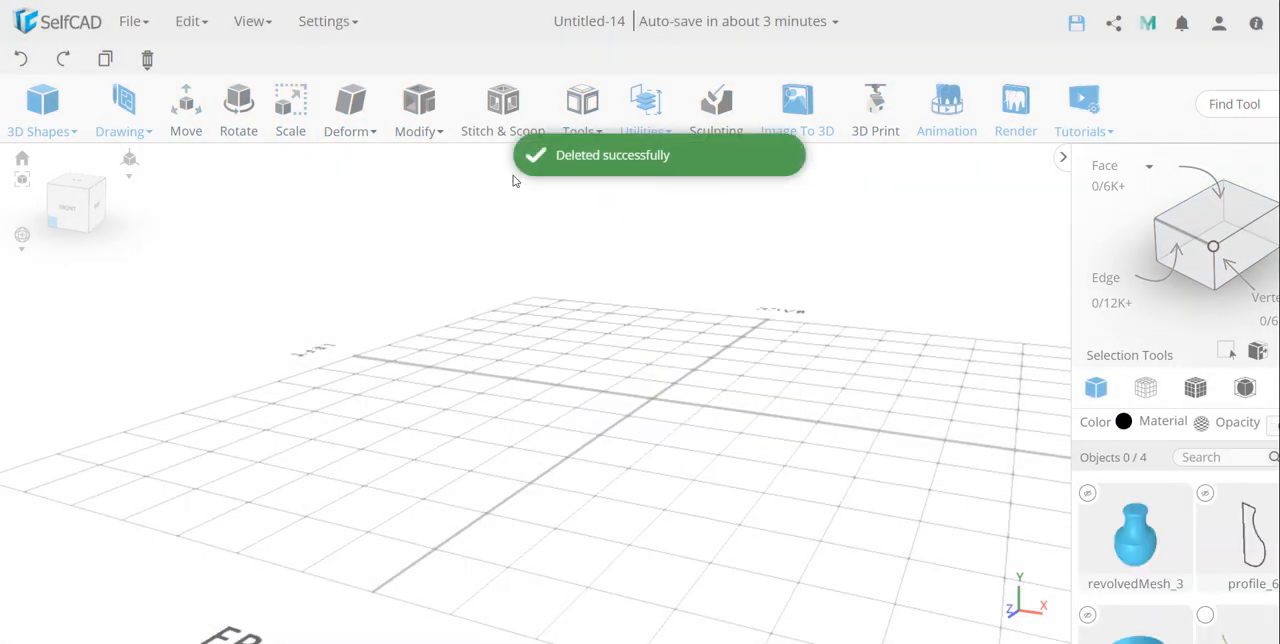
Step: Using the Line tool on the Bottom/Top plane, draw a long, nearly straight edge from about X -50, Z -147 to about Z 78
click(74, 186)
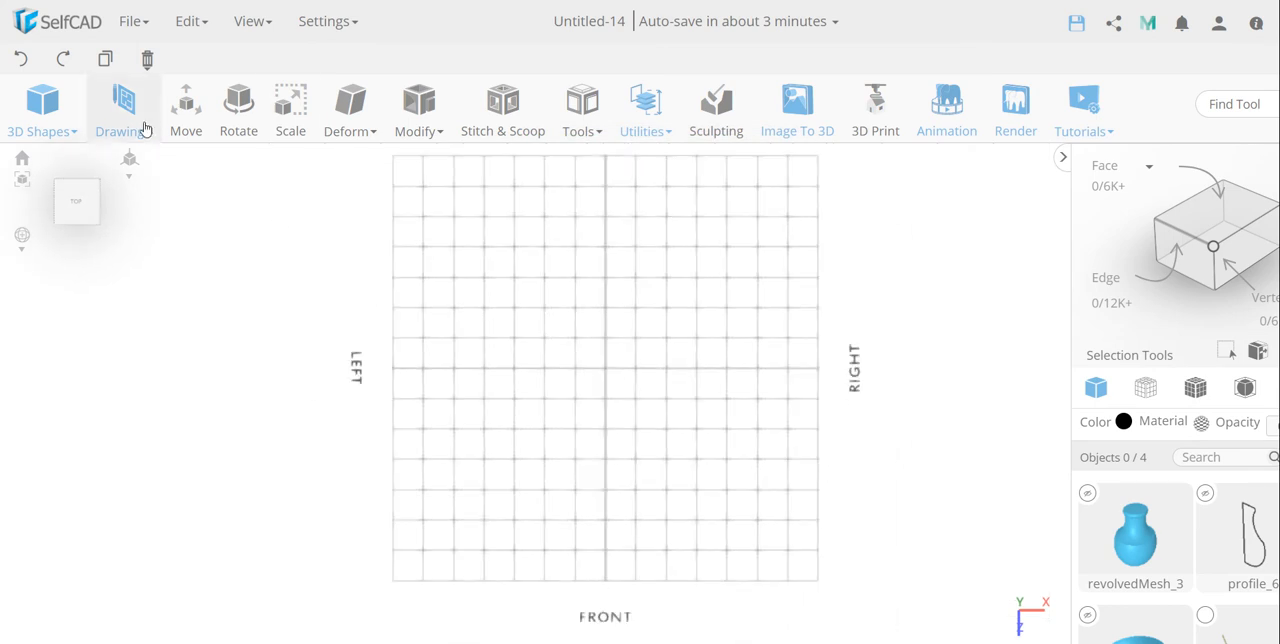
mouse_move(140, 124)
click(155, 198)
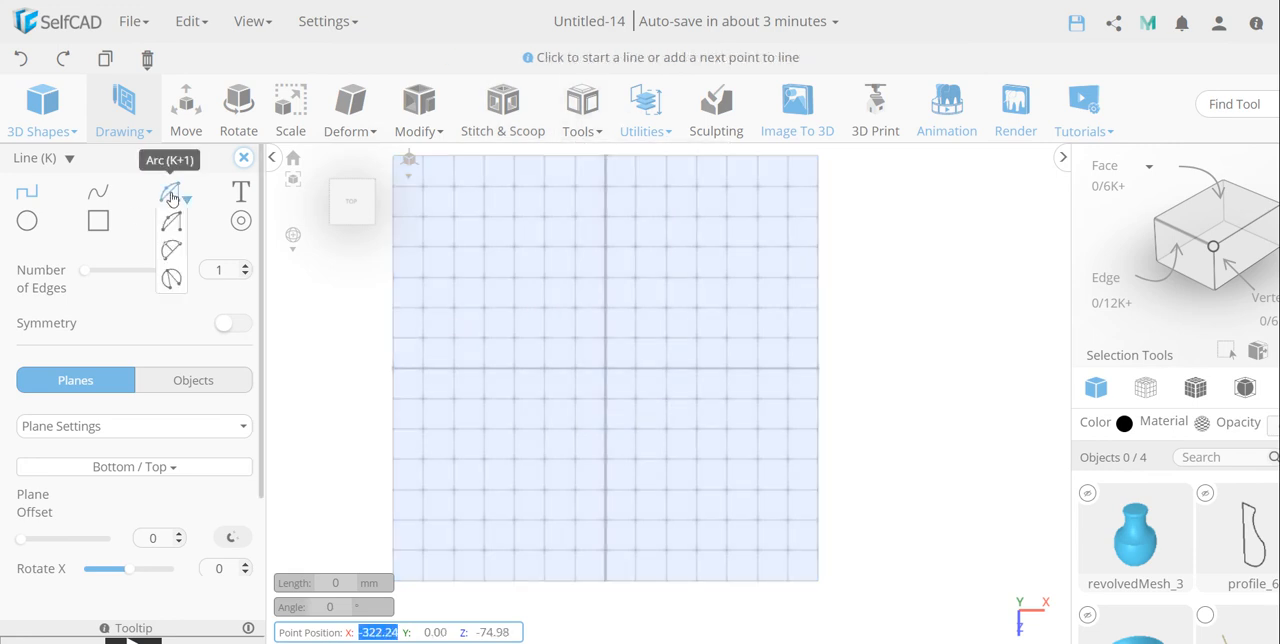
scroll(575, 312, down, 3)
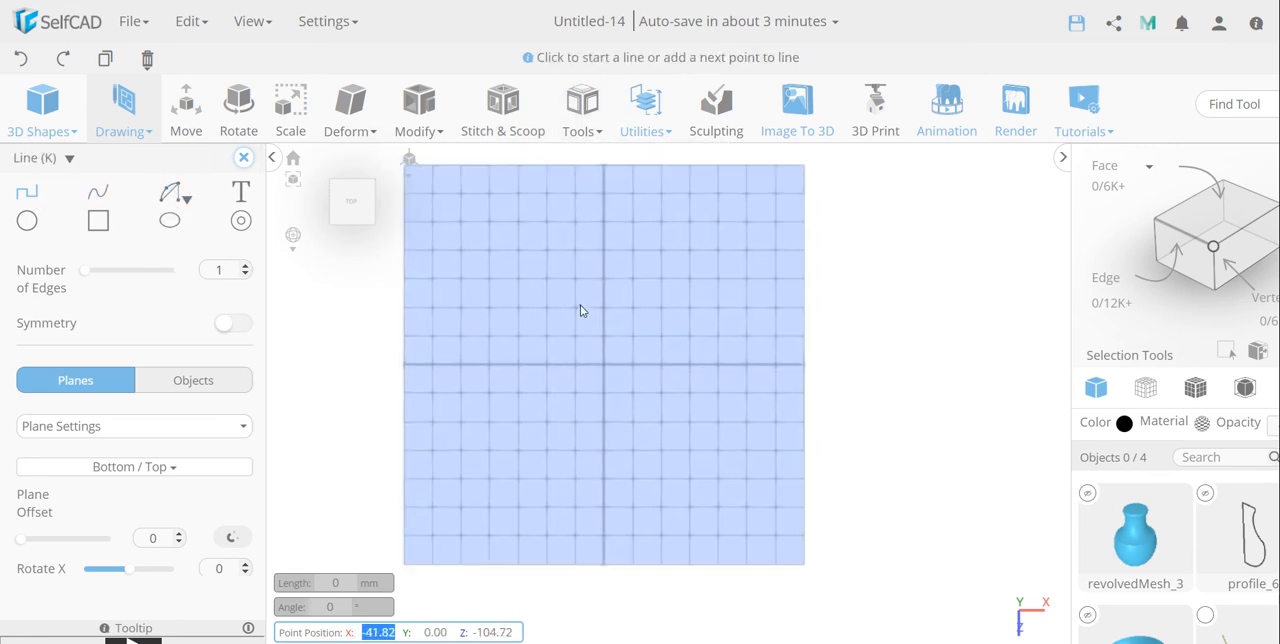
scroll(580, 310, up, 5)
scroll(581, 310, up, 2)
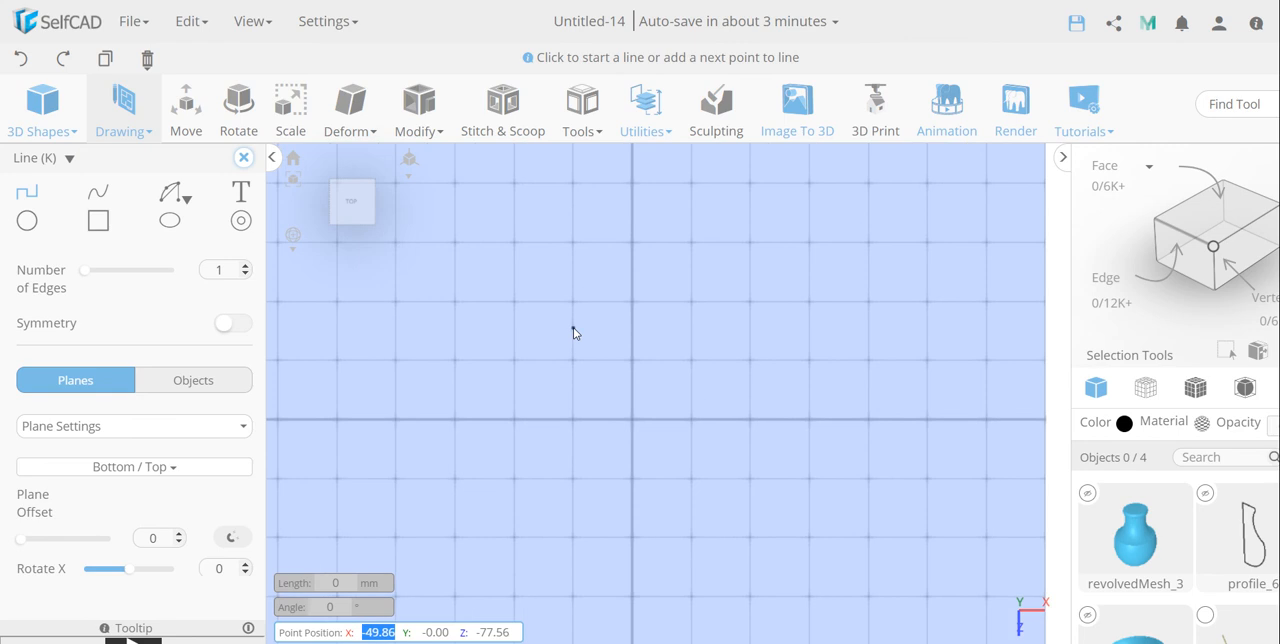
click(572, 248)
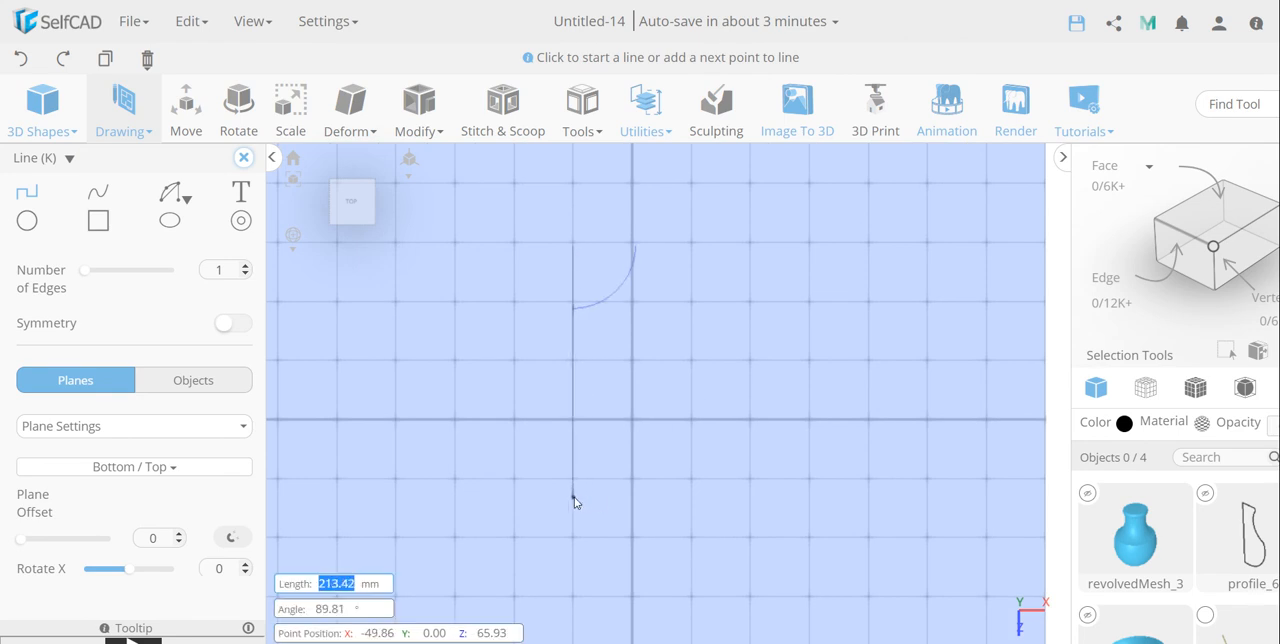
click(576, 511)
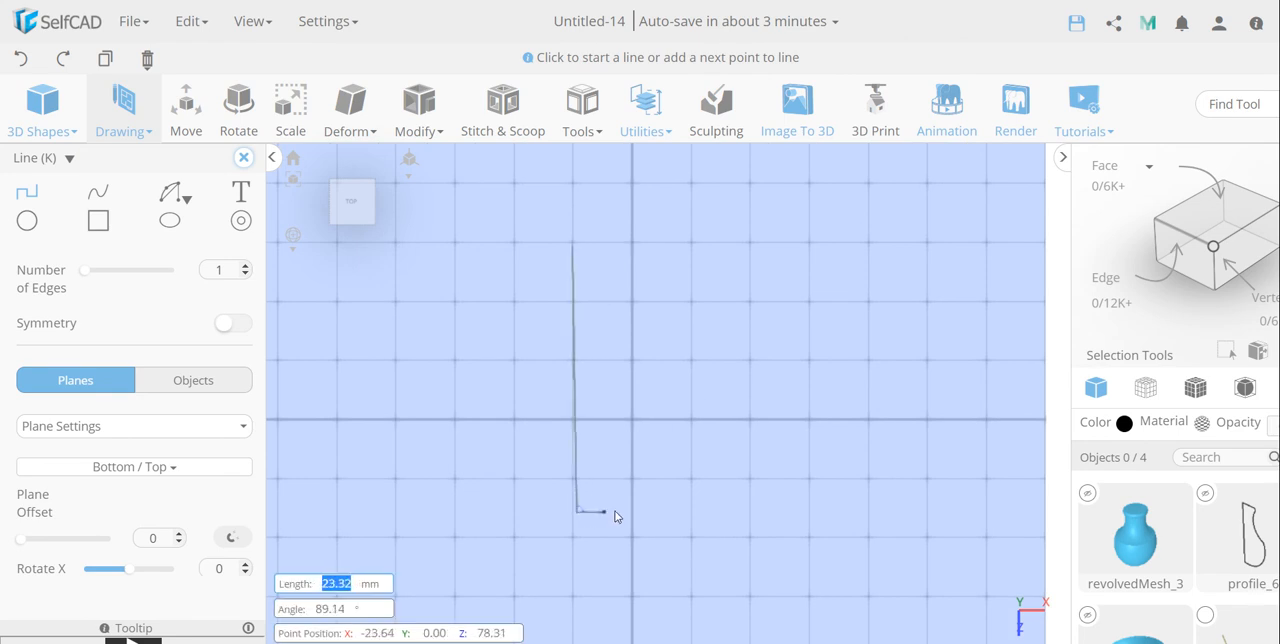
Step: Continue the line chain with a short base, an outward-slanting side, a shoulder and a narrow neck, closing the vase-like profile at its start point
click(601, 514)
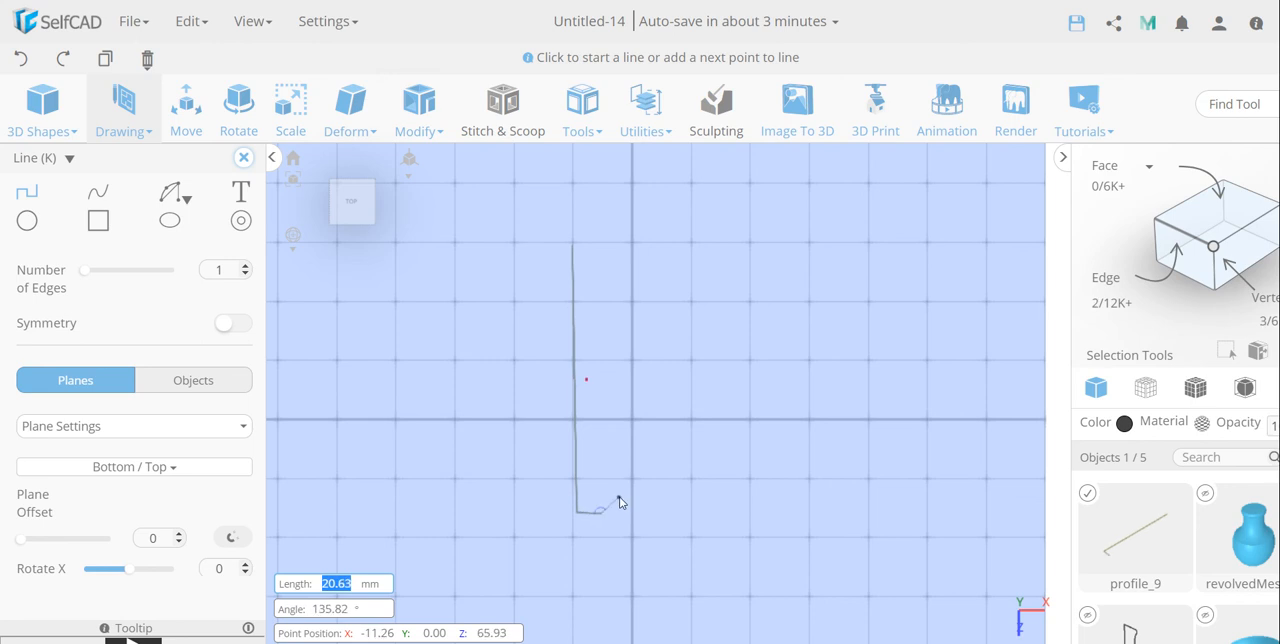
click(619, 497)
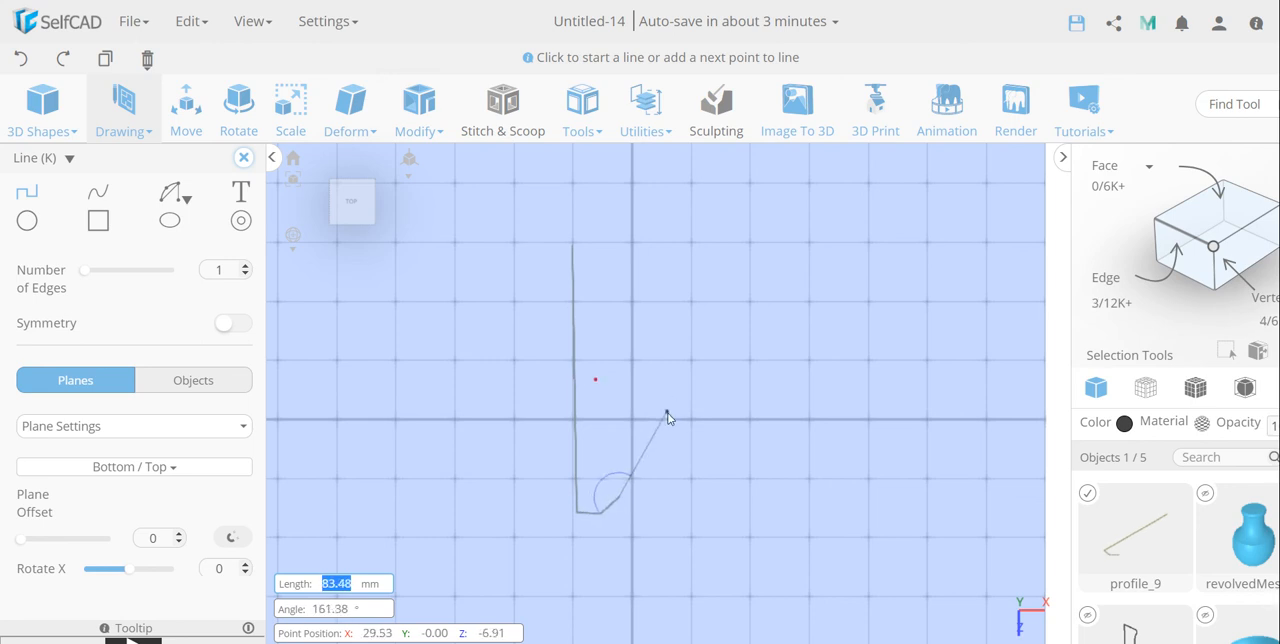
click(662, 414)
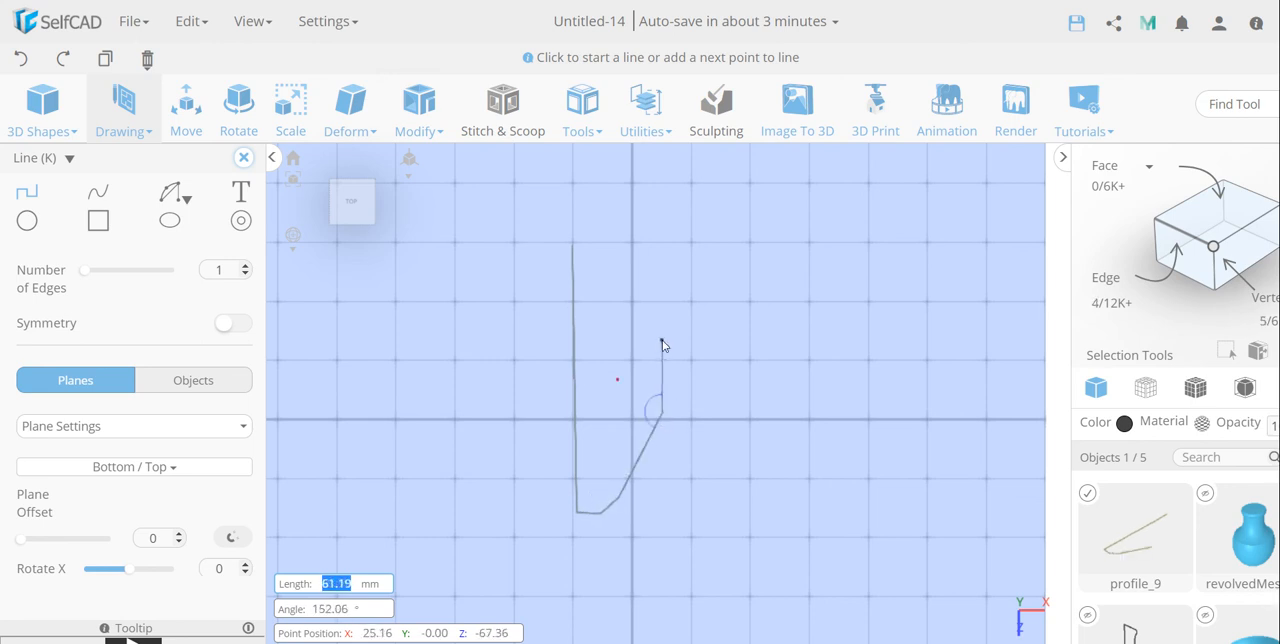
click(662, 341)
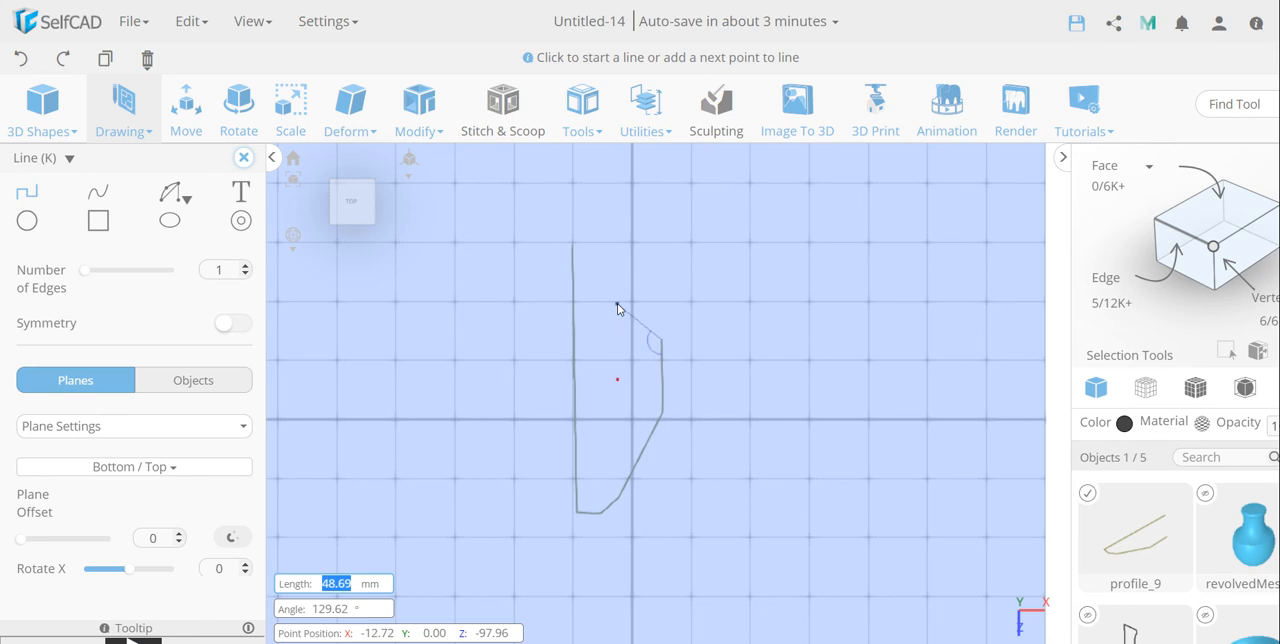
click(614, 303)
click(616, 270)
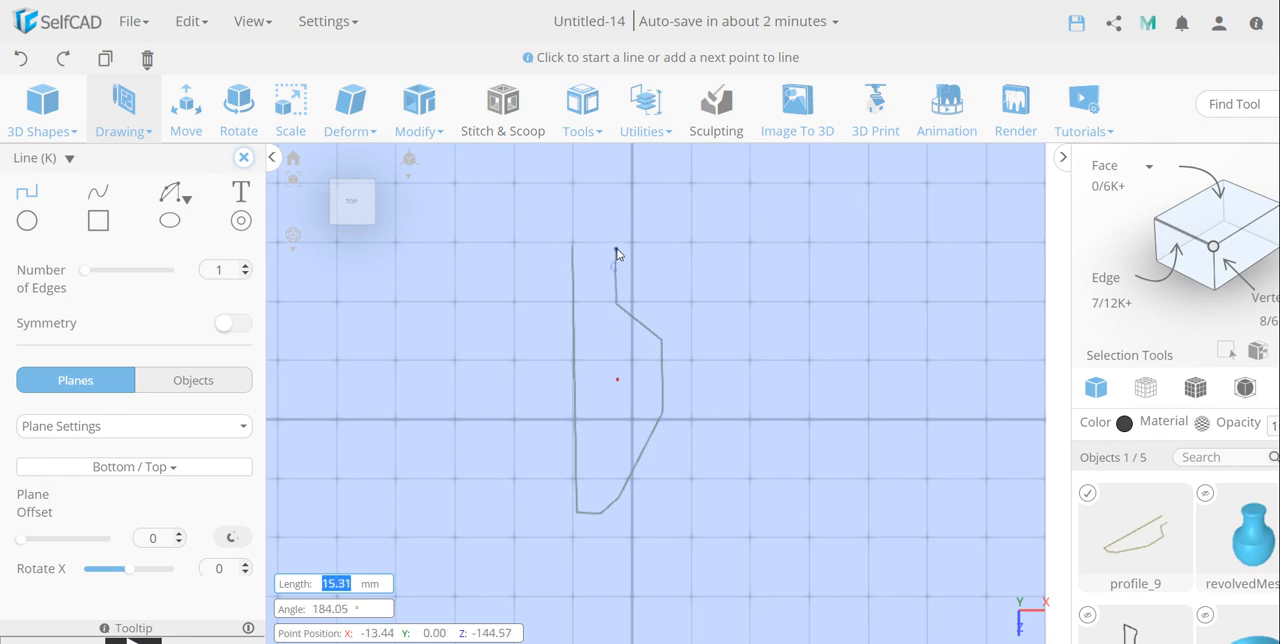
click(616, 248)
click(573, 244)
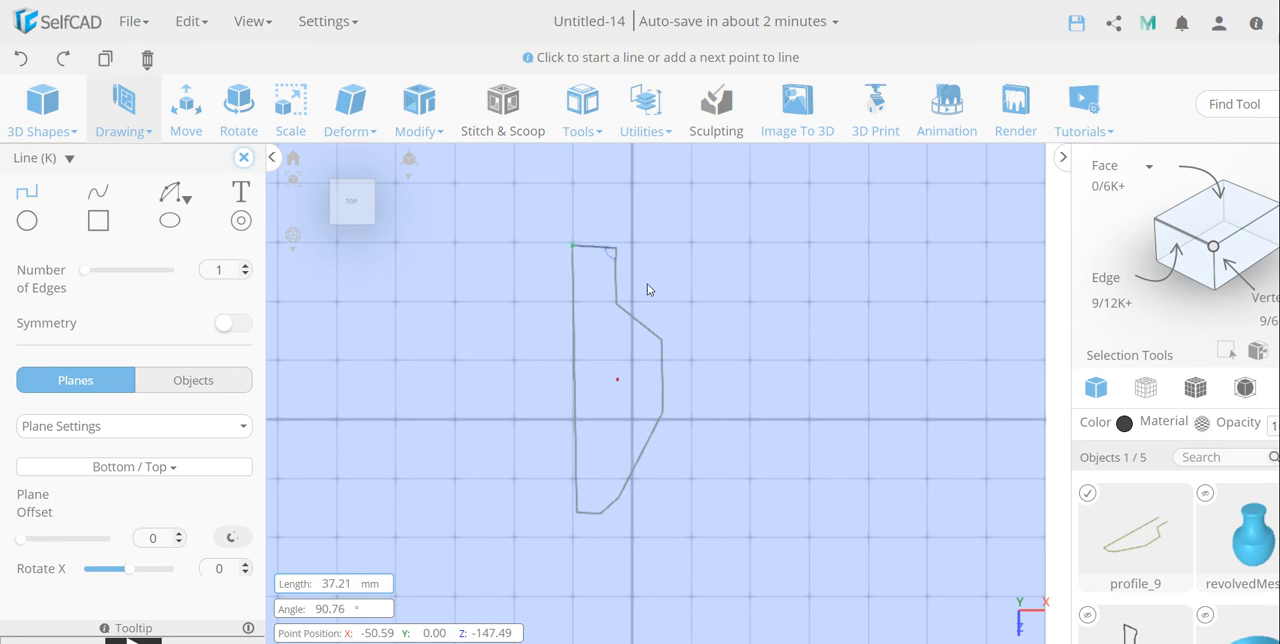
Step: Using the Arc 2 tool, add a shallow inward-bulging arc about 37 mm long between the ends of the profile's top edge
click(172, 193)
click(176, 247)
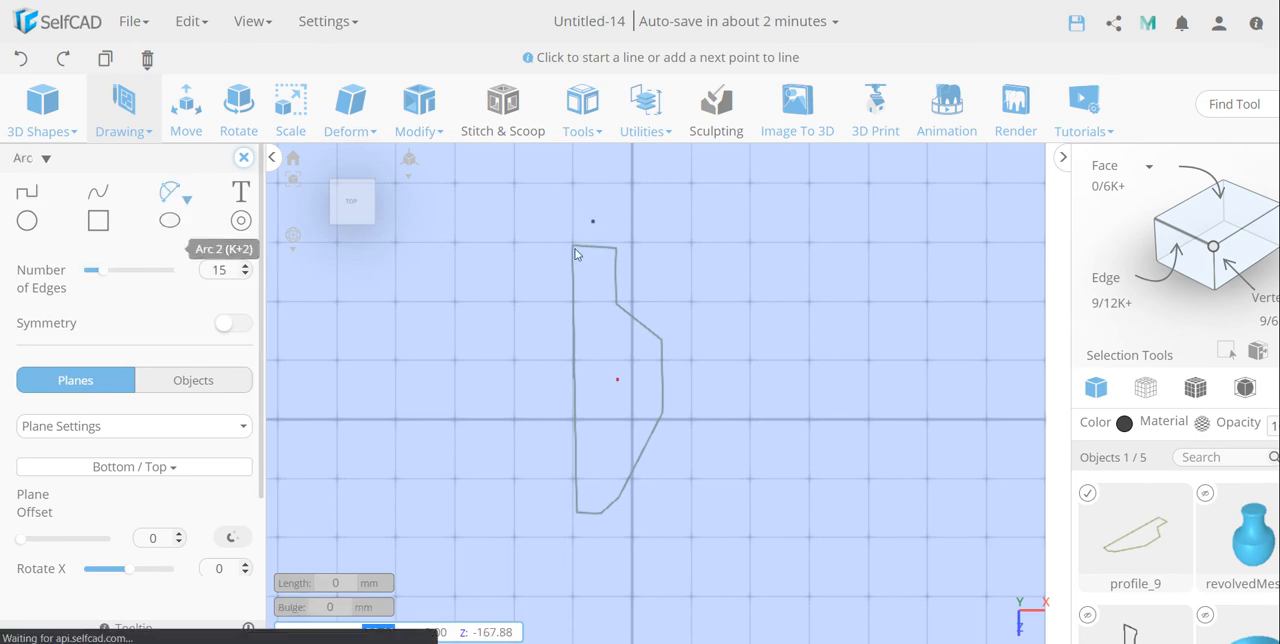
click(577, 249)
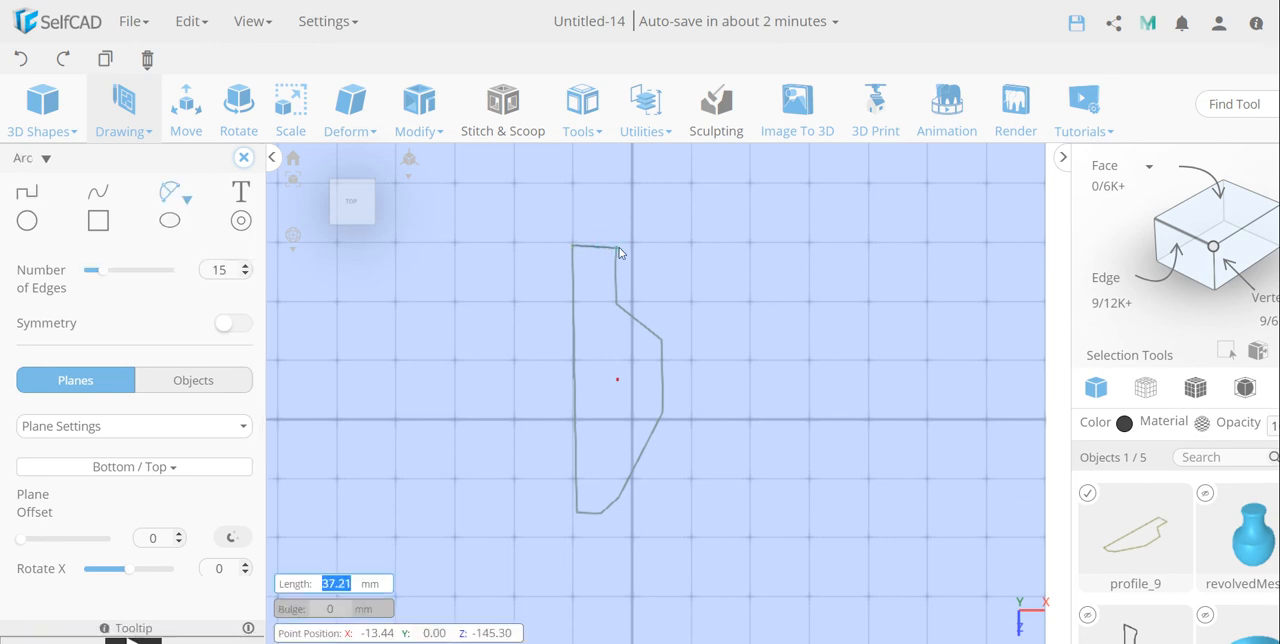
click(619, 248)
click(624, 253)
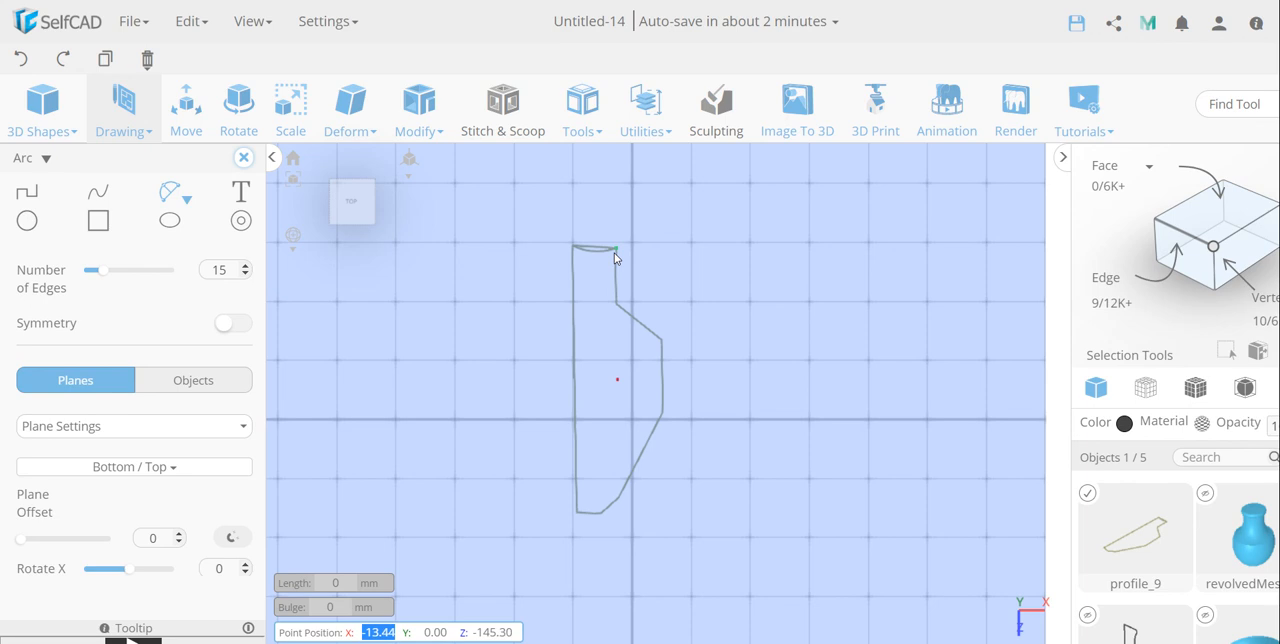
Step: Add an inward-bulging arc about 47 mm long along the neck's outer edge, from the top corner to the shoulder
click(615, 250)
click(614, 305)
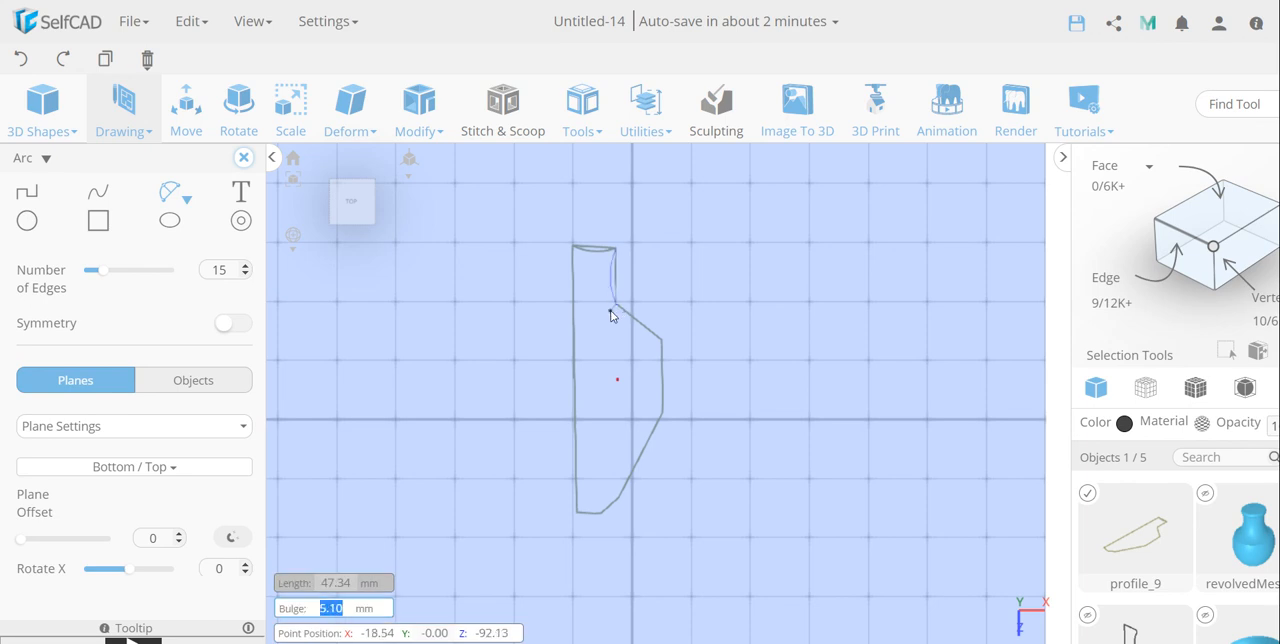
click(605, 322)
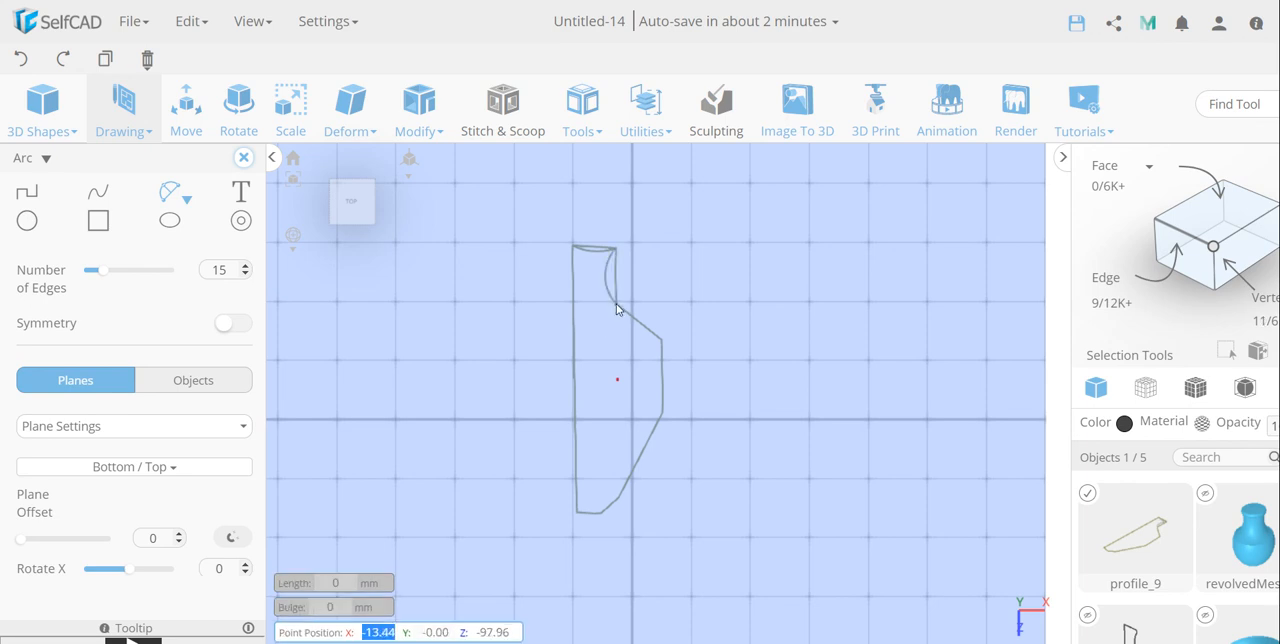
Step: Add outward-bulging arcs about 49 mm long over the shoulder and about 61 mm long along the profile's widest side
click(616, 304)
click(663, 340)
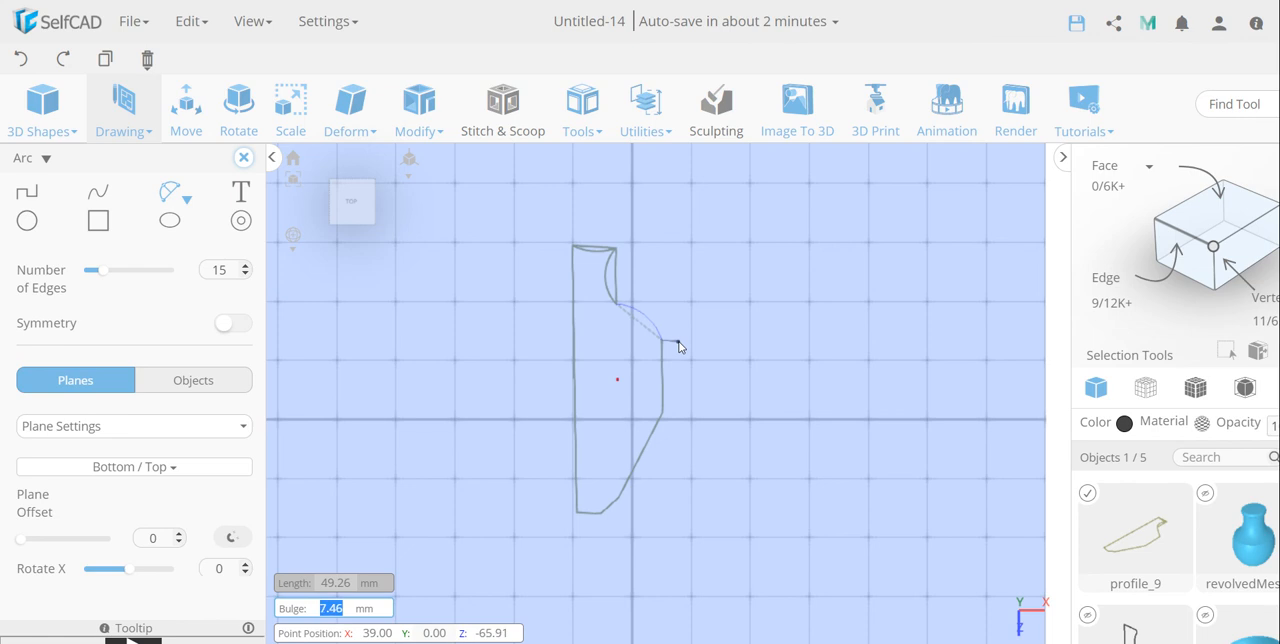
click(665, 345)
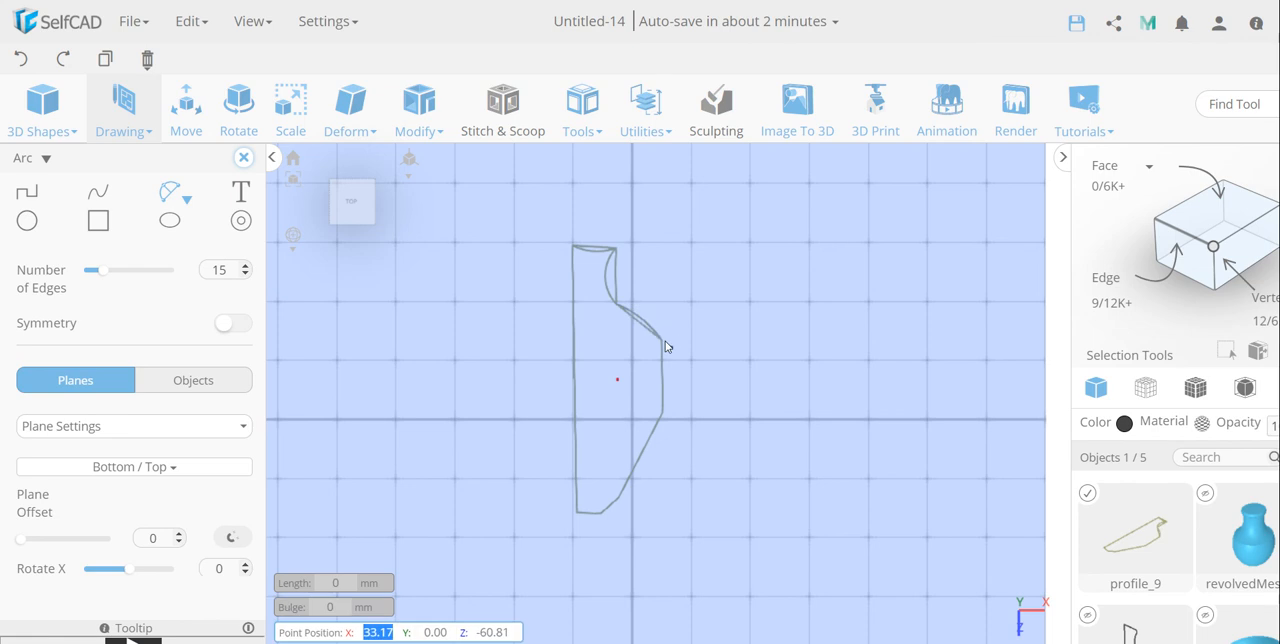
click(663, 413)
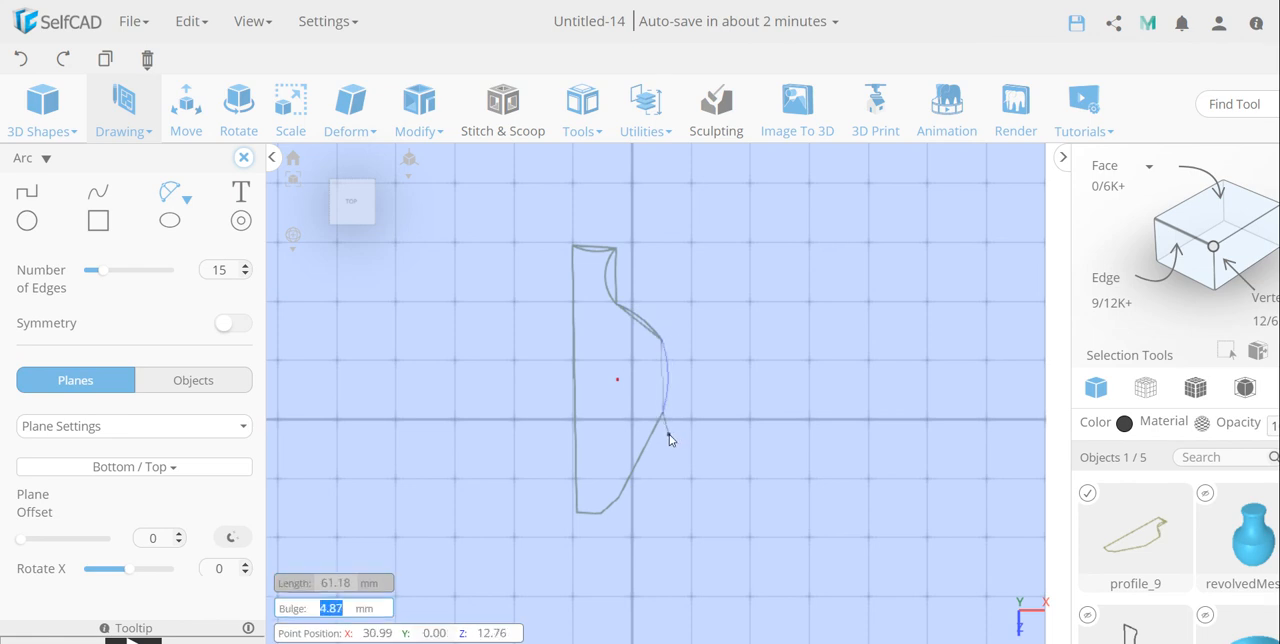
click(669, 434)
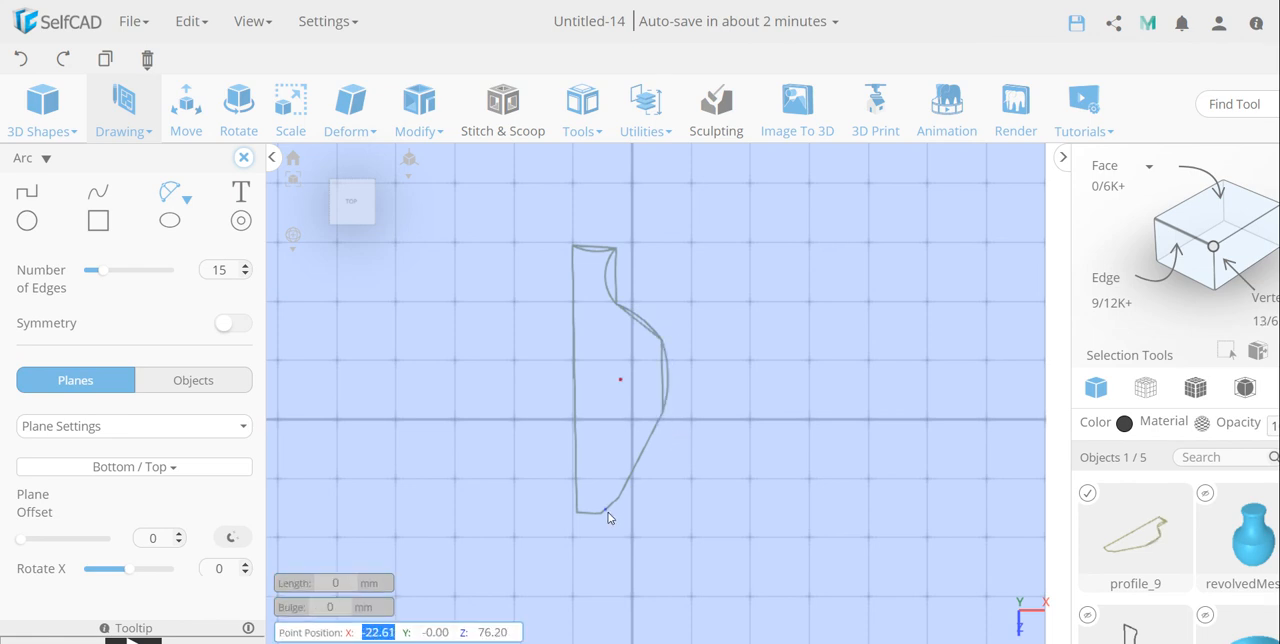
Step: Add a small outward-bulging arc across the slanted corner at the profile's base
click(610, 511)
click(619, 504)
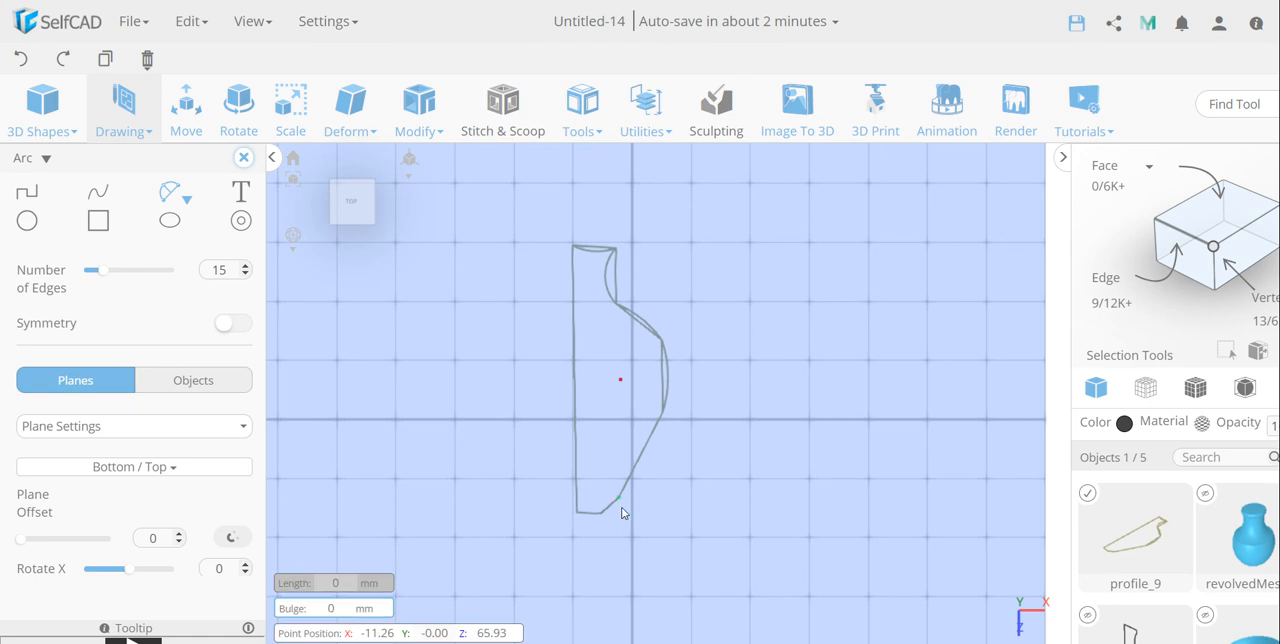
click(667, 470)
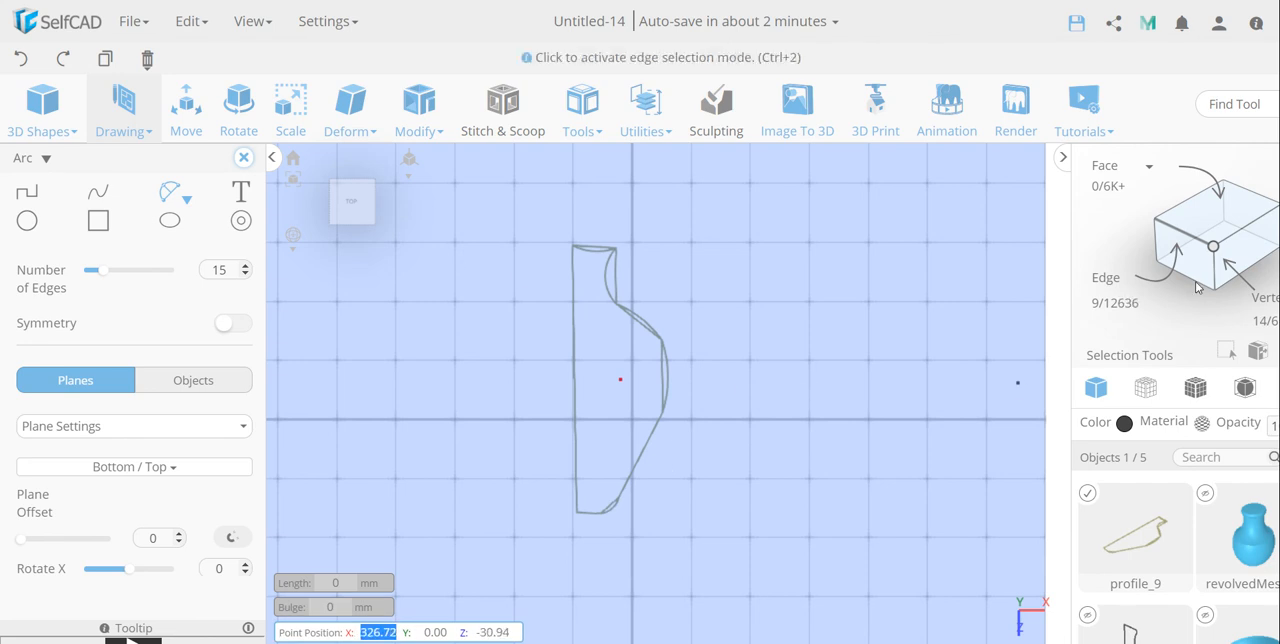
Step: Select the straight edges behind the arcs at the profile's rim, neck, shoulder, widest side and base corner
click(1107, 284)
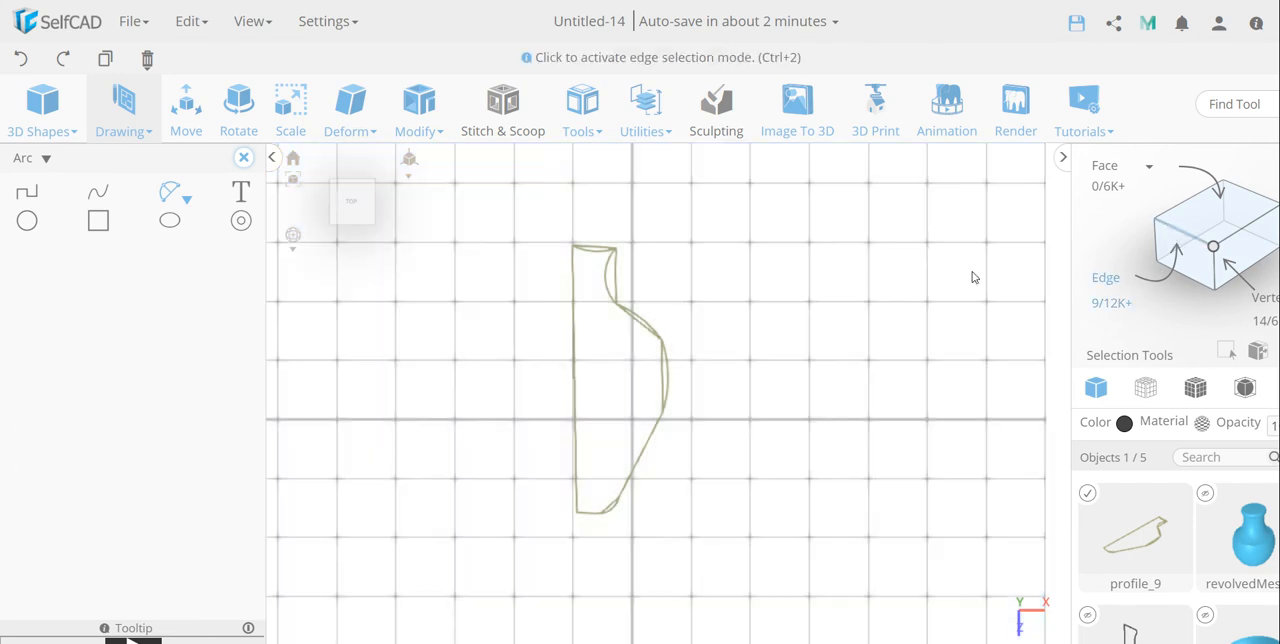
click(590, 250)
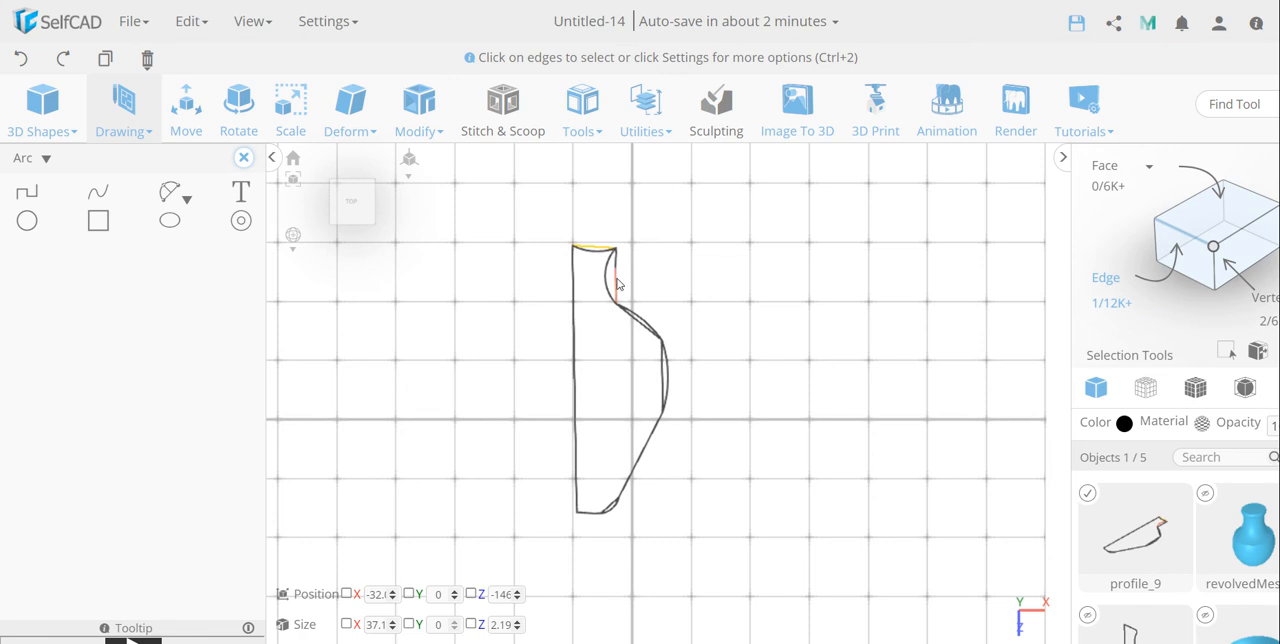
click(618, 285)
click(617, 266)
click(645, 331)
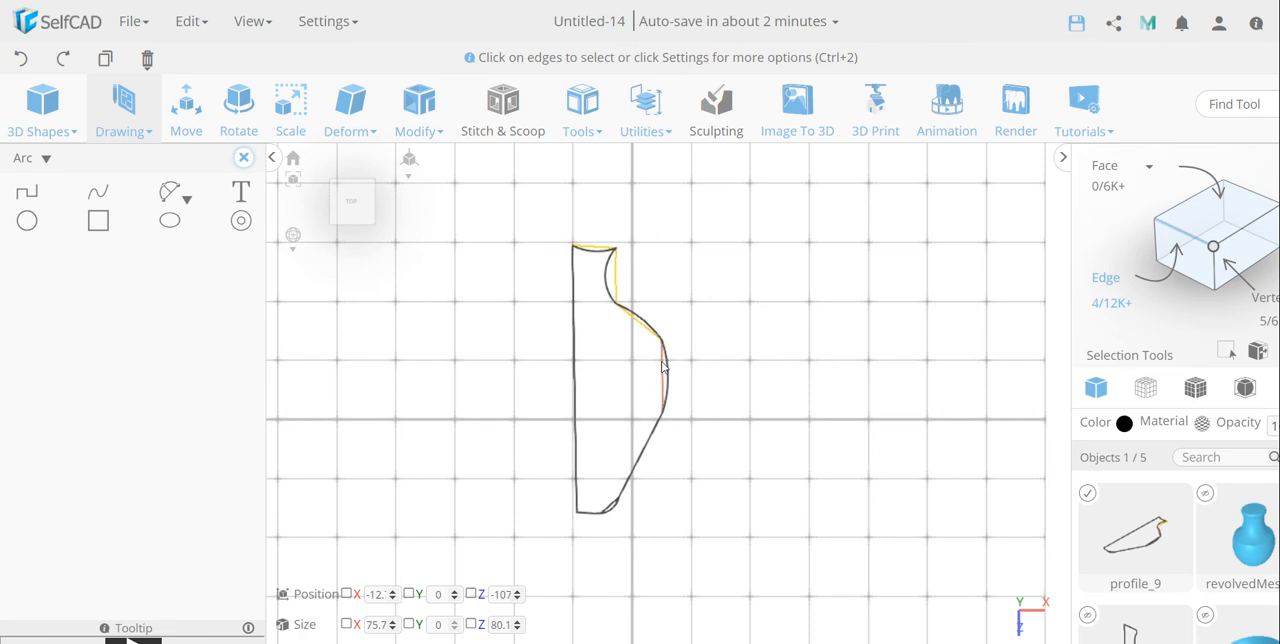
click(662, 366)
click(613, 507)
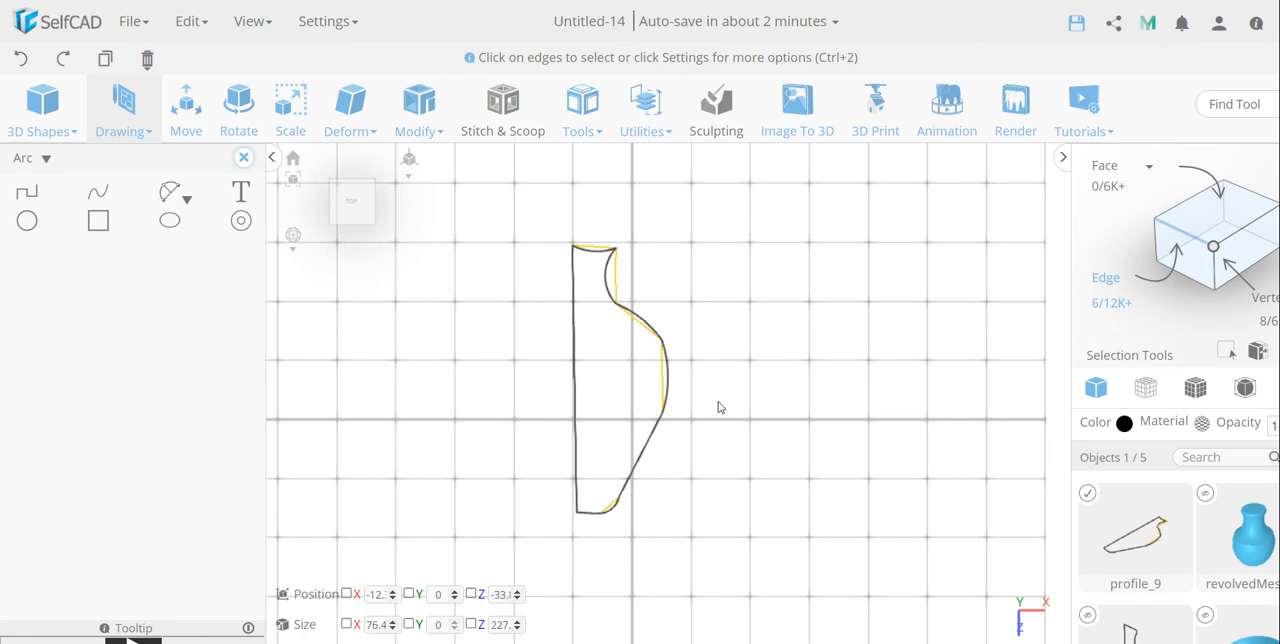
key(Delete)
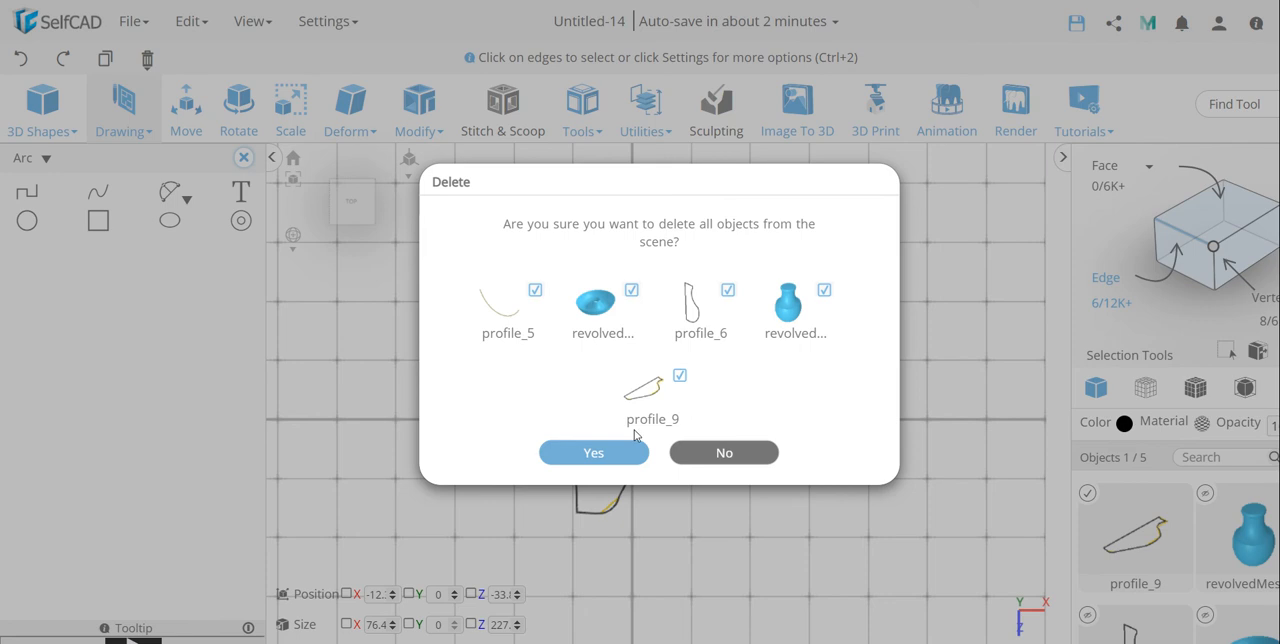
key(Return)
key(ctrl+z)
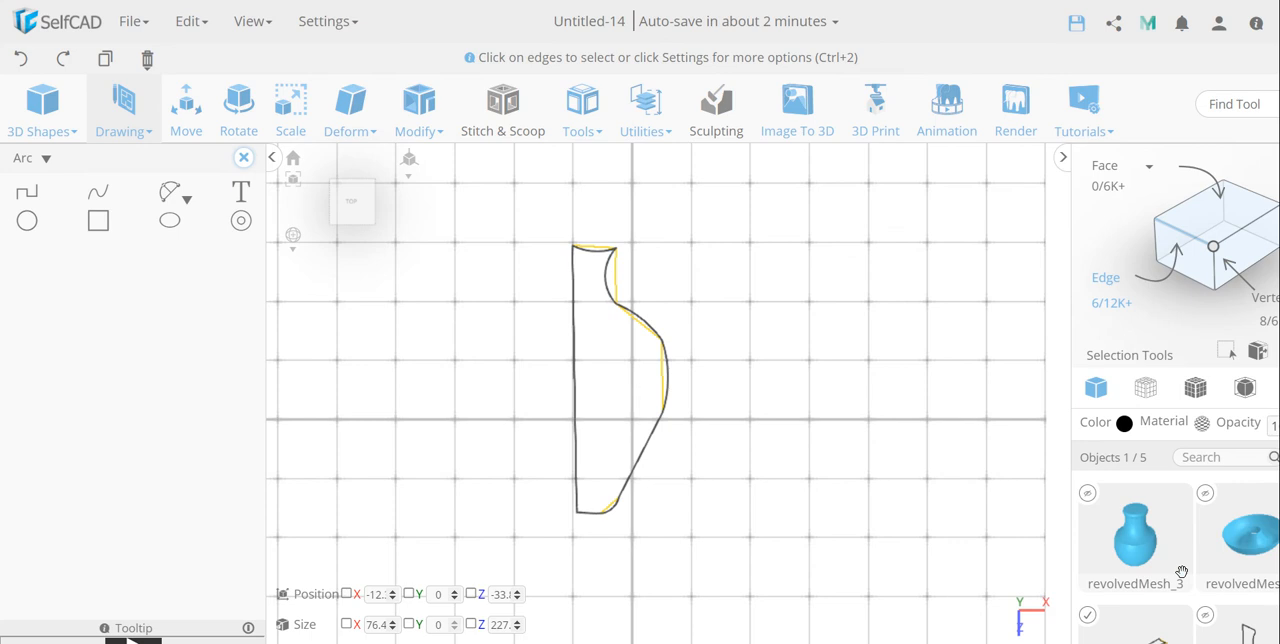
Step: Delete the selected straight edges from the profile, keeping the arcs
scroll(742, 431, up, 1)
key(Delete)
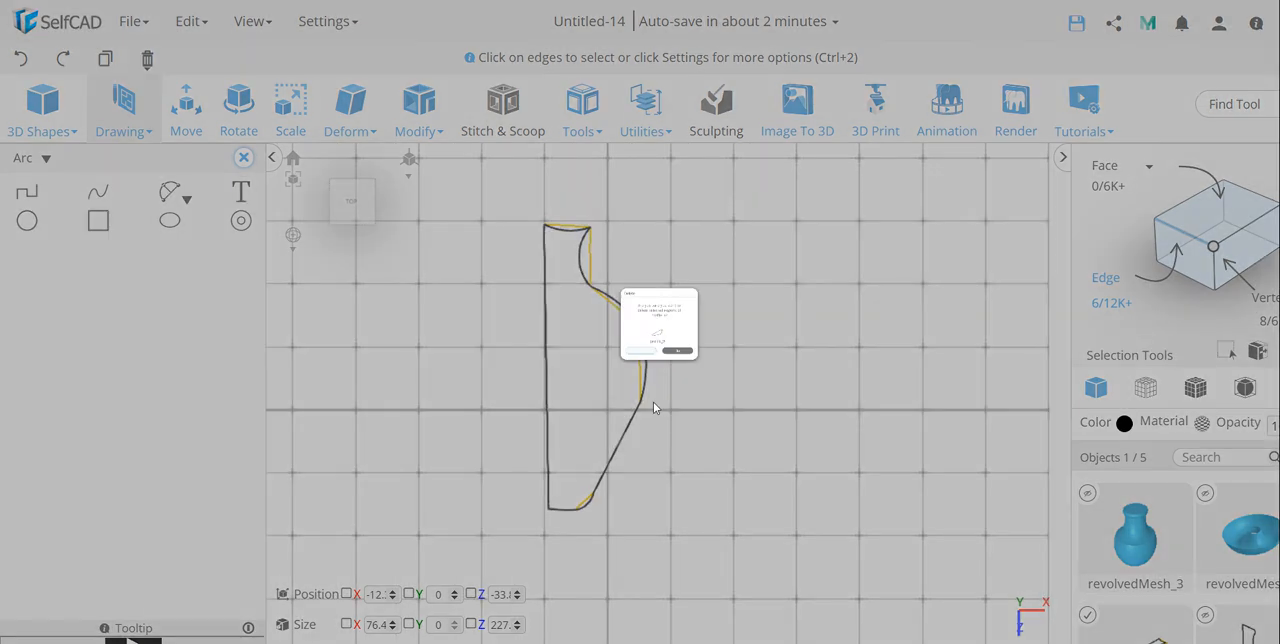
click(617, 432)
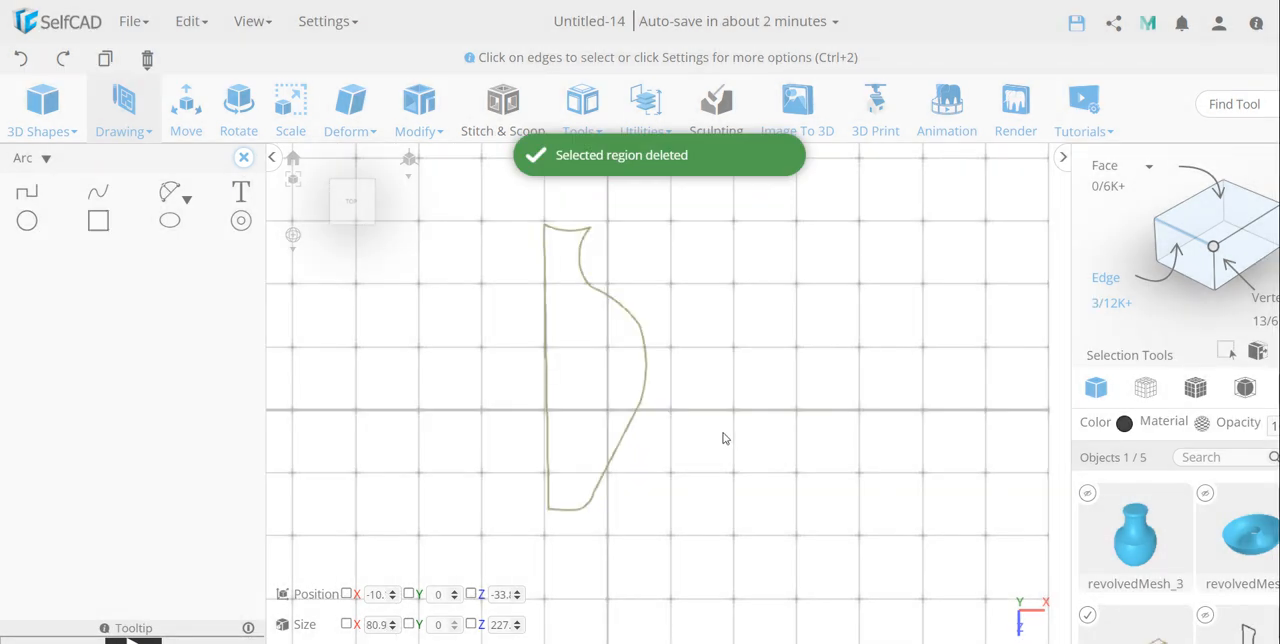
Step: From the left view, rotate the vase profile about the X axis until it stands upright on the grid
right_drag(725, 438, 571, 337)
right_drag(400, 250, 423, 217)
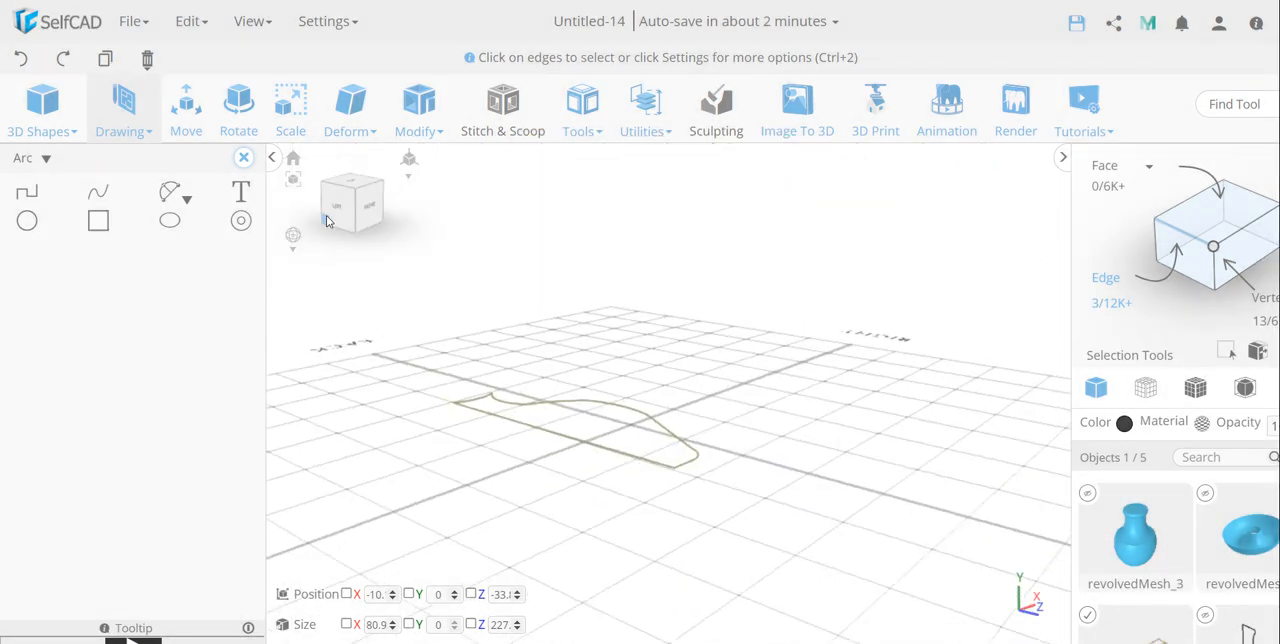
click(333, 216)
click(242, 106)
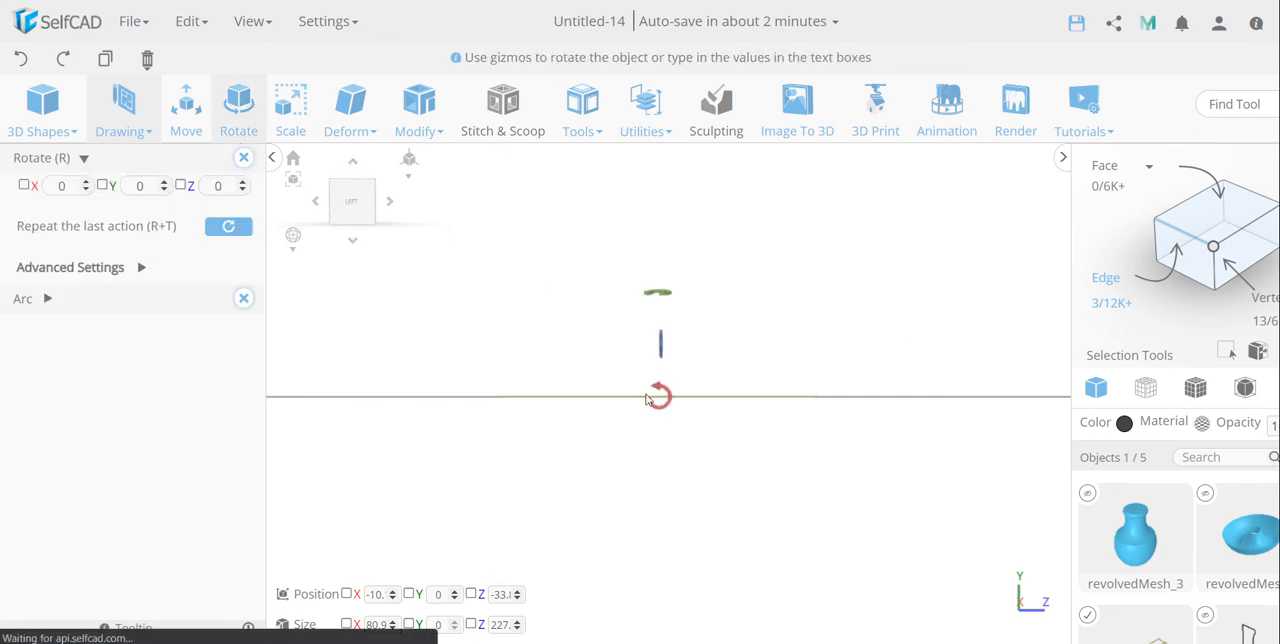
drag(668, 370, 671, 364)
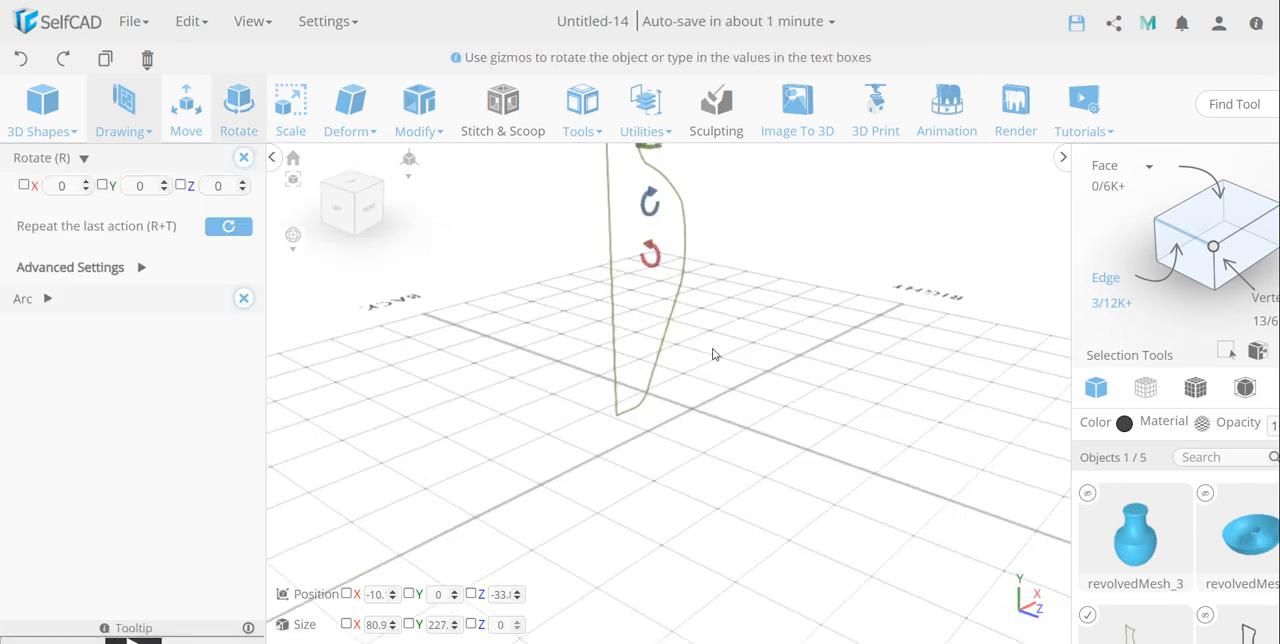
Step: Revolve the profile 360 degrees with 80 segments around its long straight edge to form a solid vase
click(590, 118)
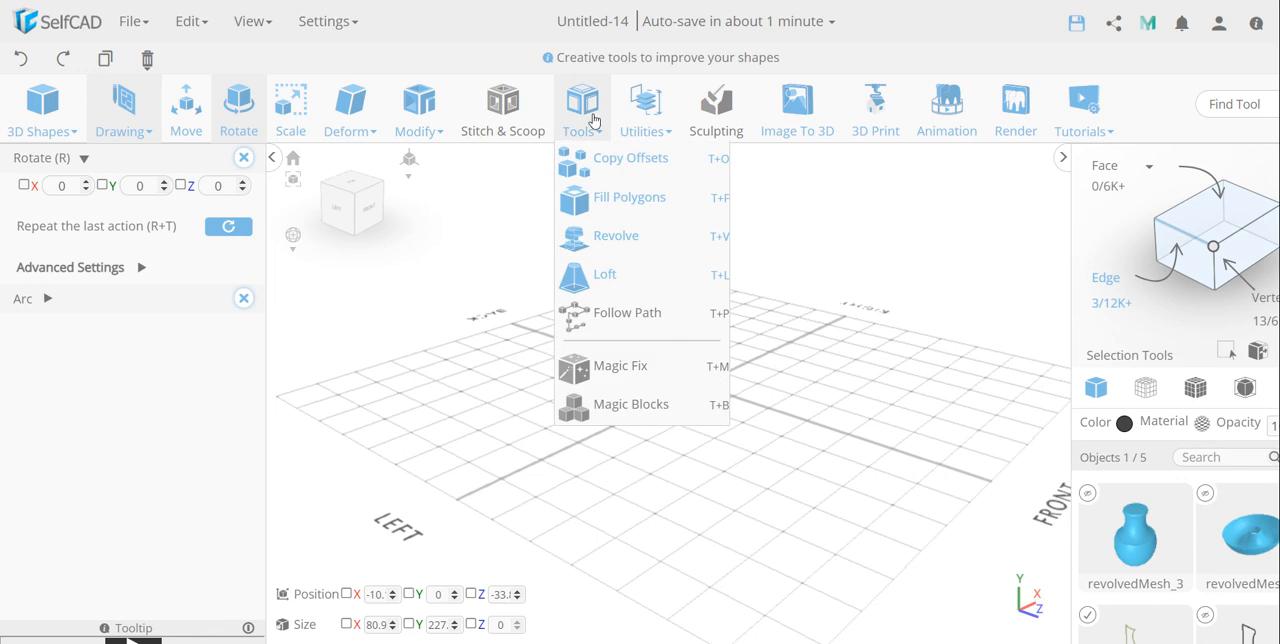
click(614, 236)
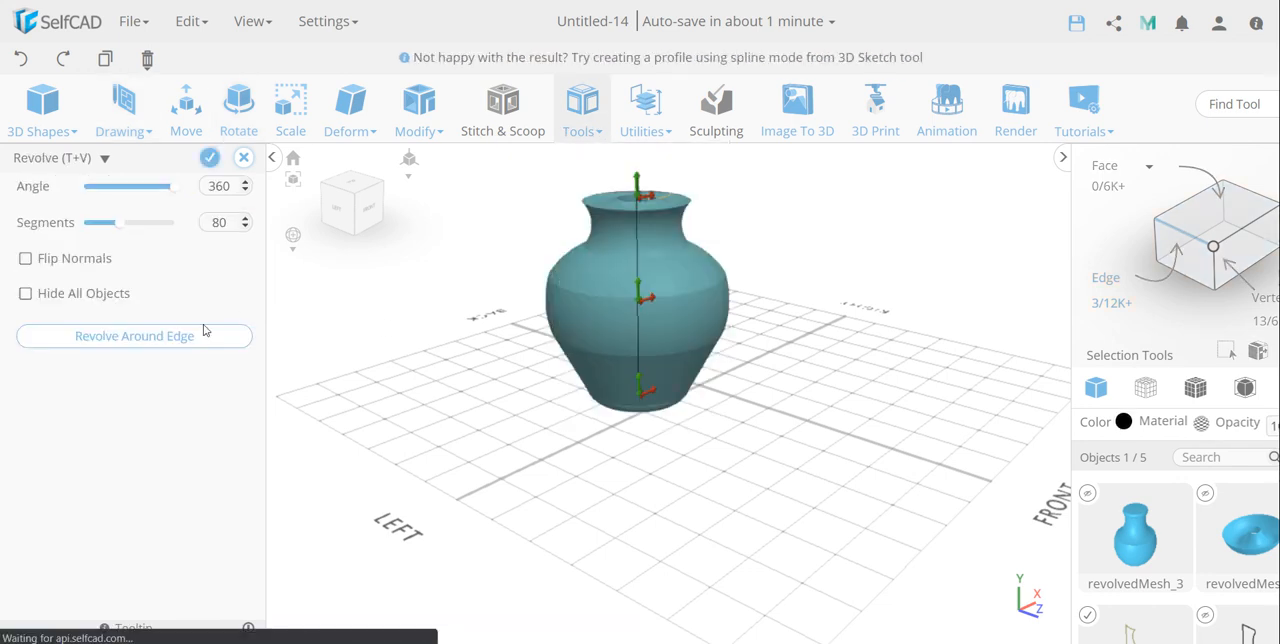
click(156, 340)
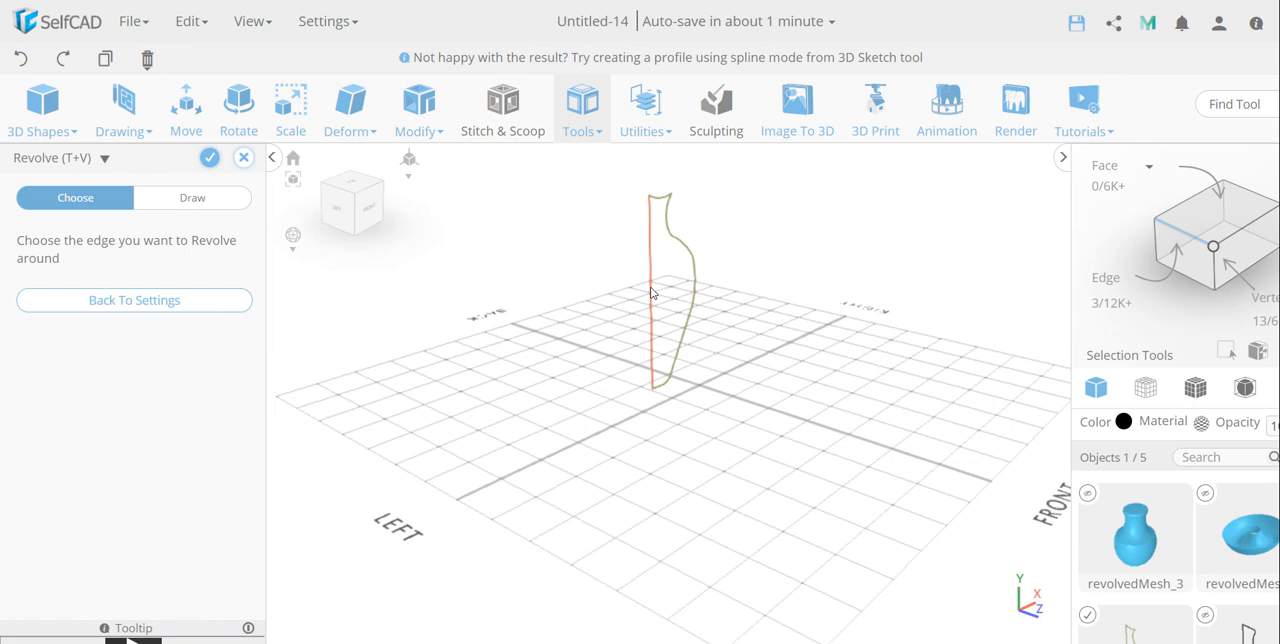
click(650, 289)
right_drag(807, 271, 781, 294)
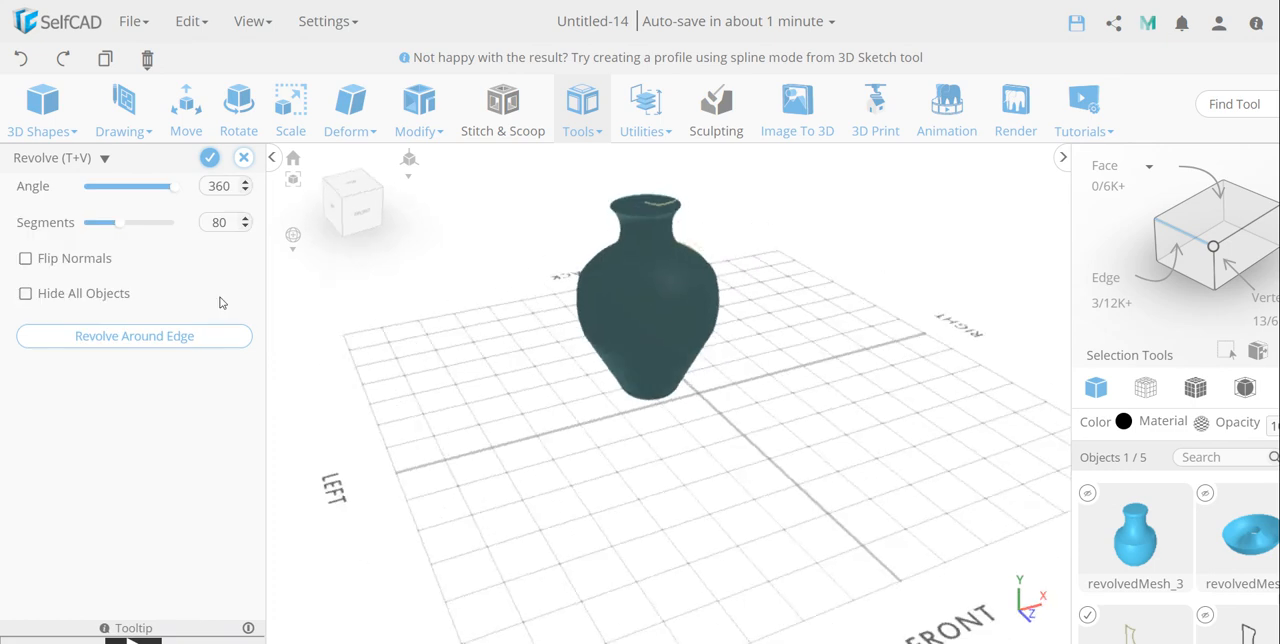
right_drag(677, 397, 338, 324)
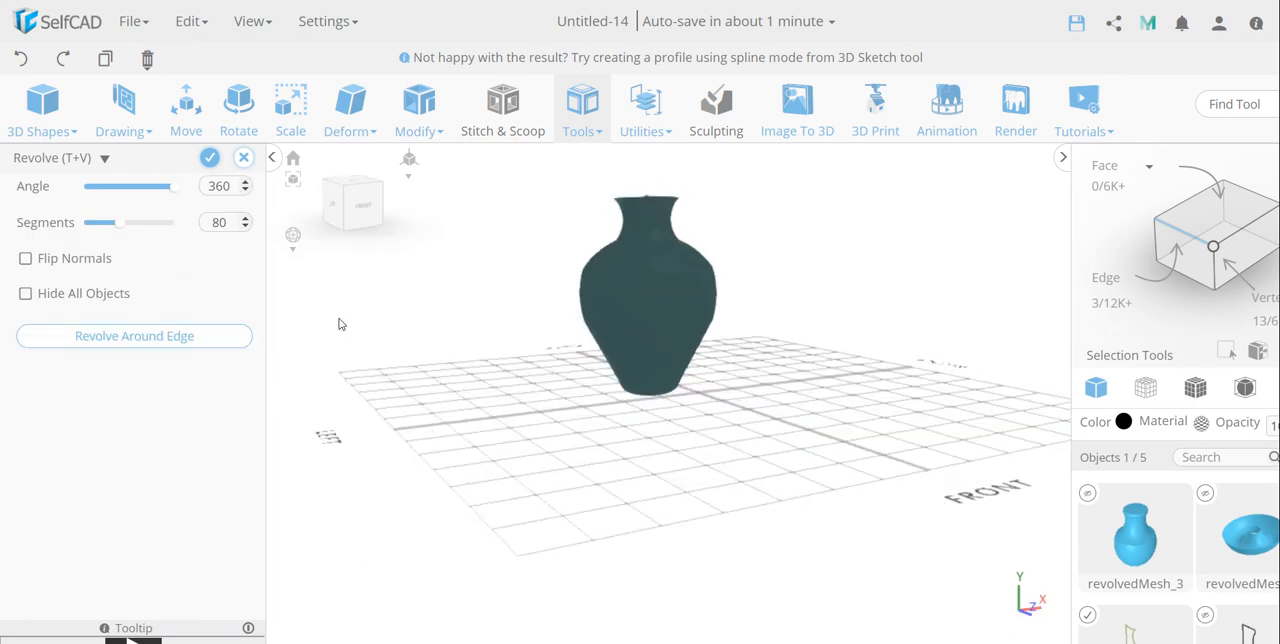
click(209, 158)
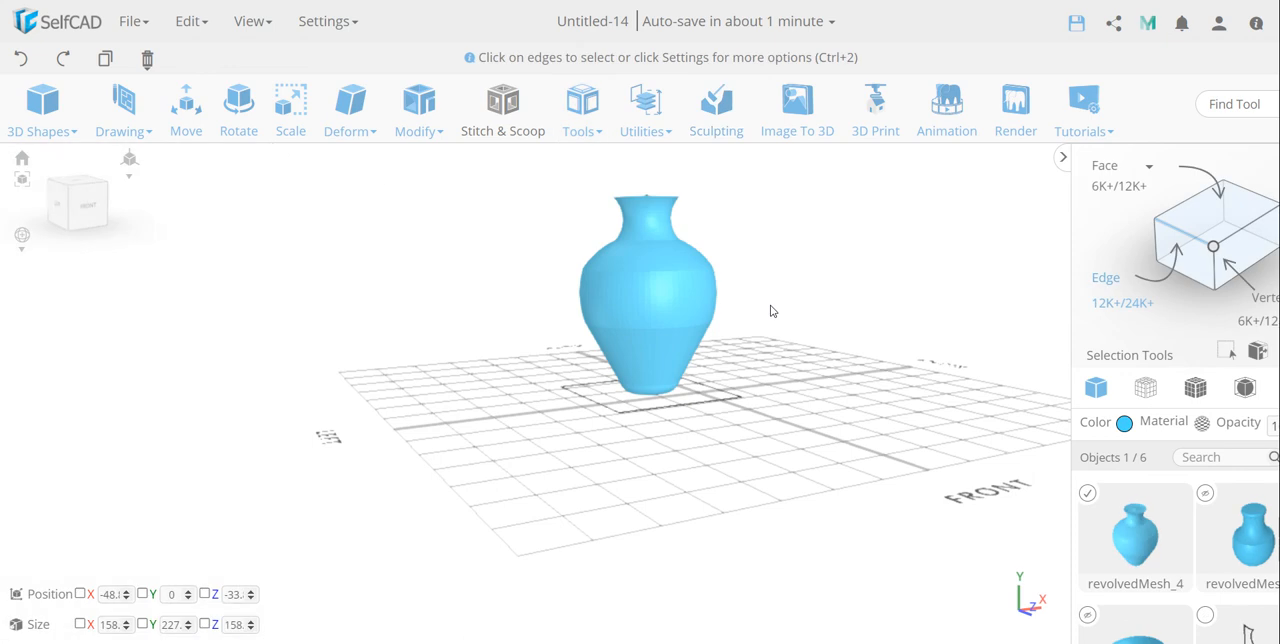
Step: Examine the revolved vase from the front and from above with nothing selected
scroll(800, 300, down, 3)
right_drag(868, 286, 752, 321)
click(94, 219)
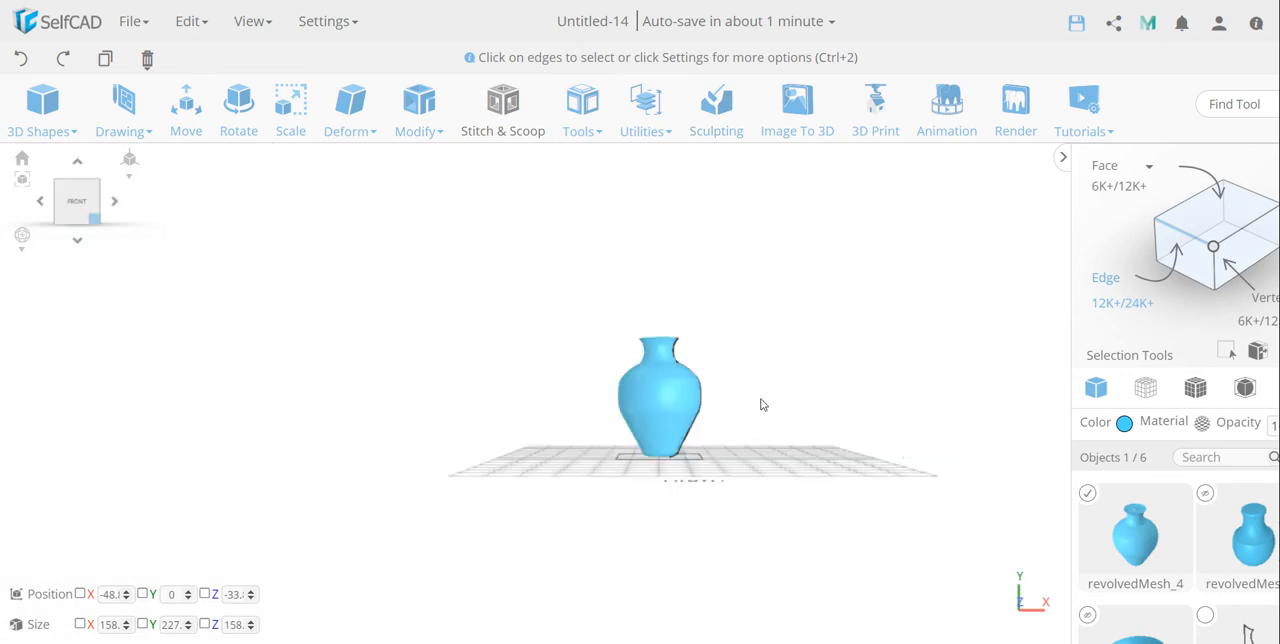
scroll(788, 415, down, 2)
right_drag(787, 415, 667, 394)
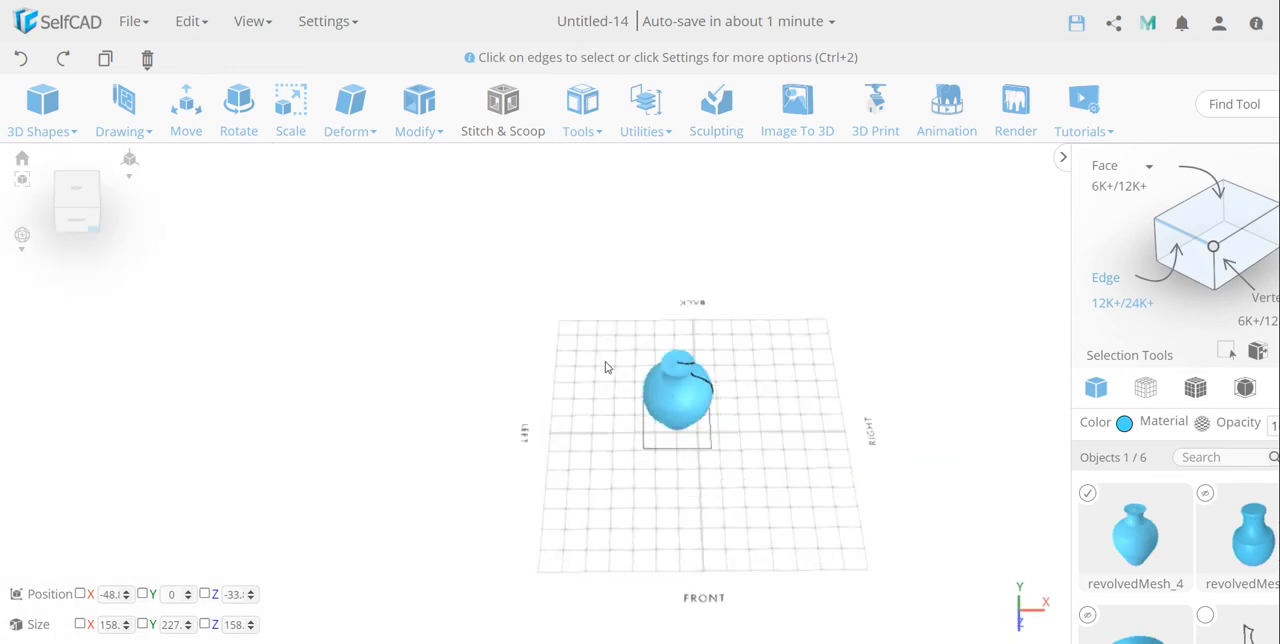
click(834, 291)
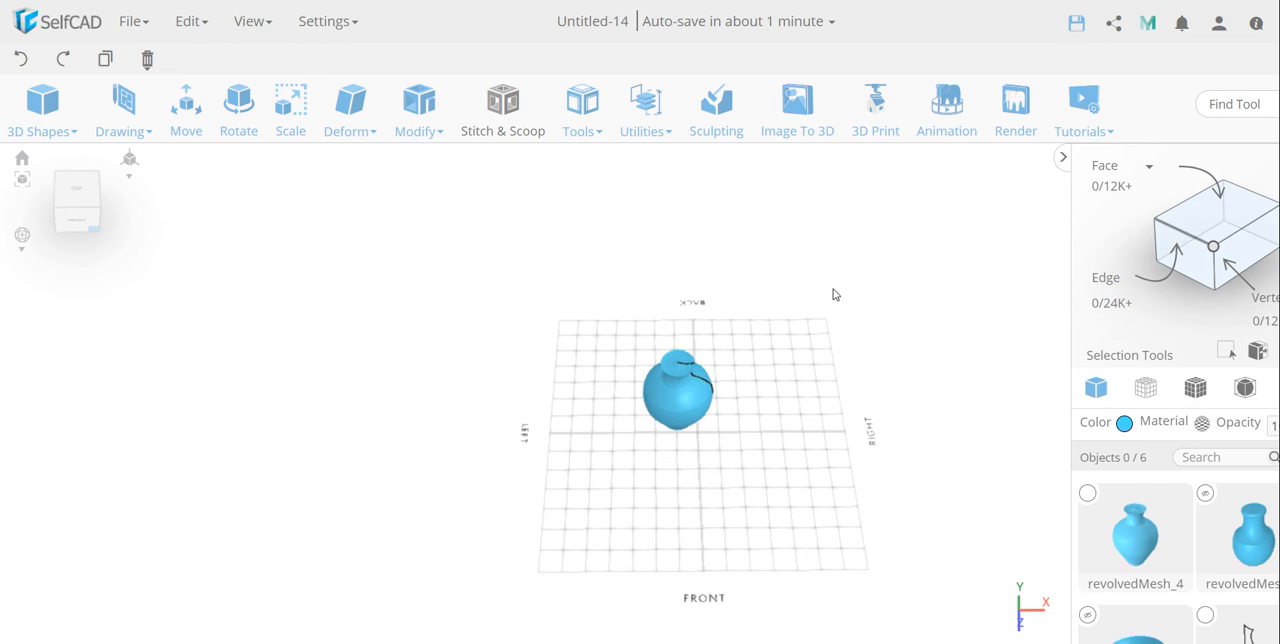
right_drag(834, 291, 791, 397)
click(77, 197)
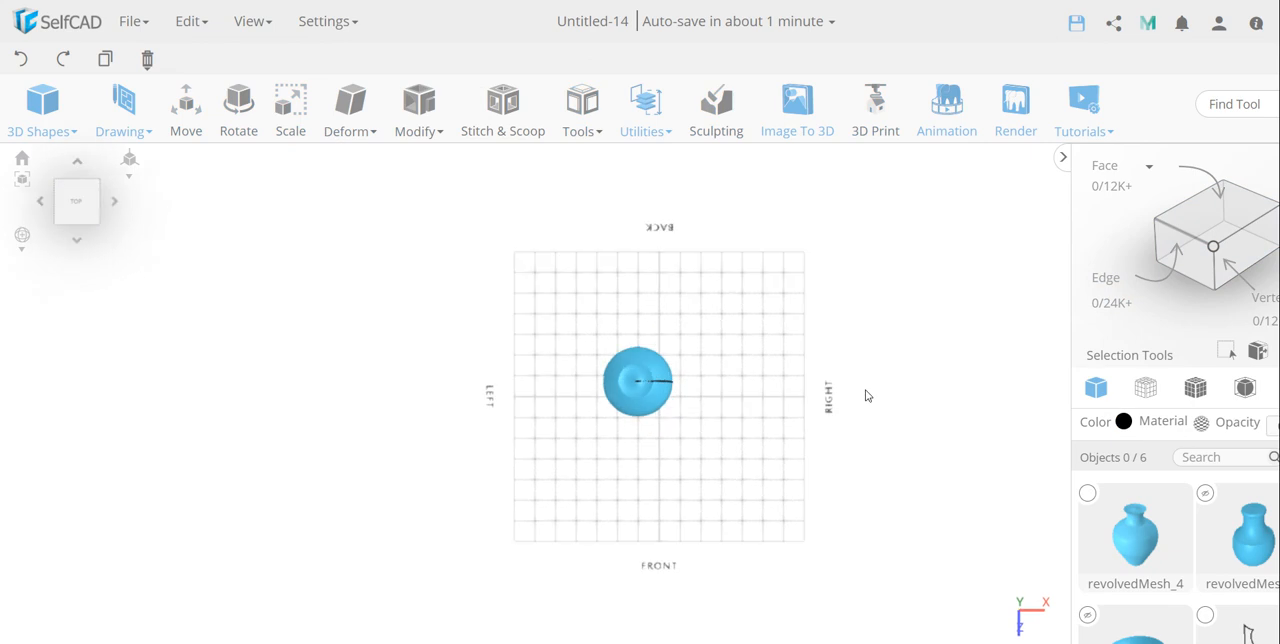
Step: Unhide the smaller revolved vase and the revolved bowl
scroll(866, 395, up, 3)
click(1205, 492)
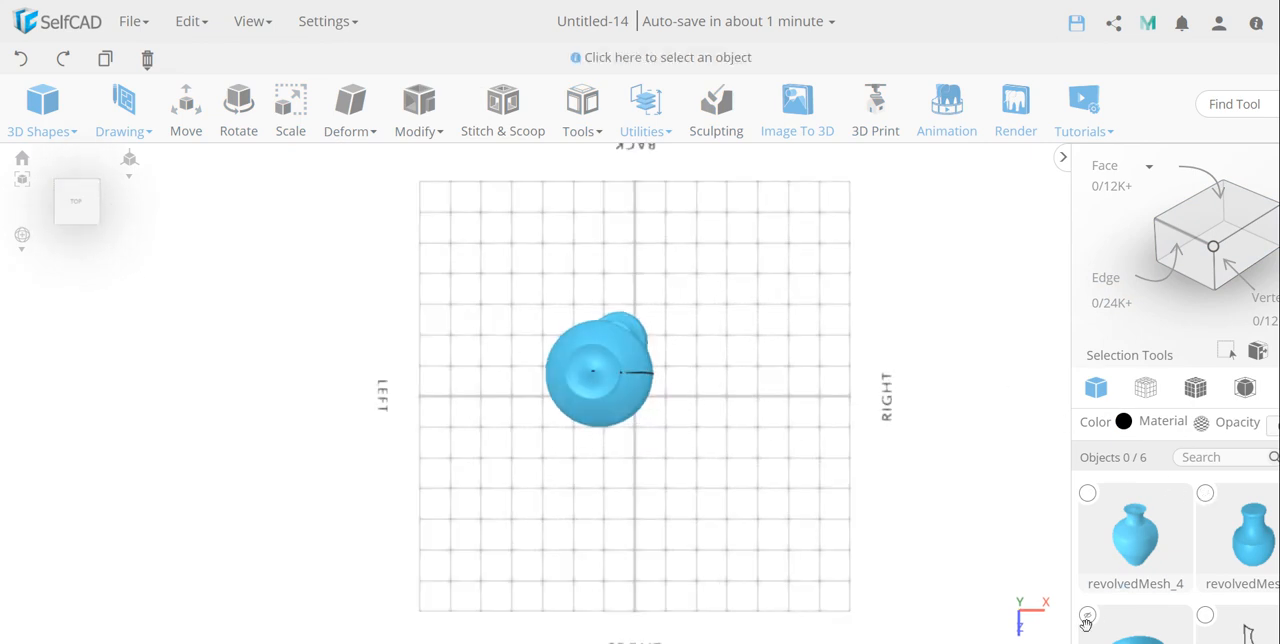
click(1087, 614)
scroll(1190, 614, down, 2)
scroll(1183, 597, up, 2)
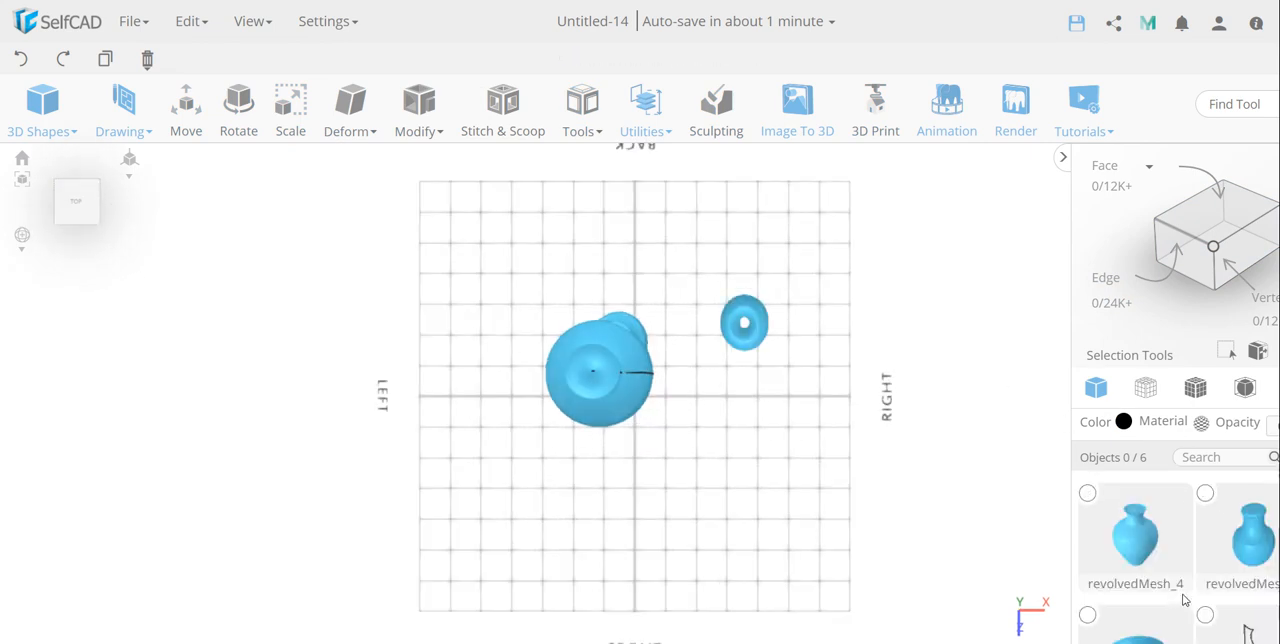
Step: Move the smaller vase beside the large one, to X 59 and Z -53.15
click(623, 326)
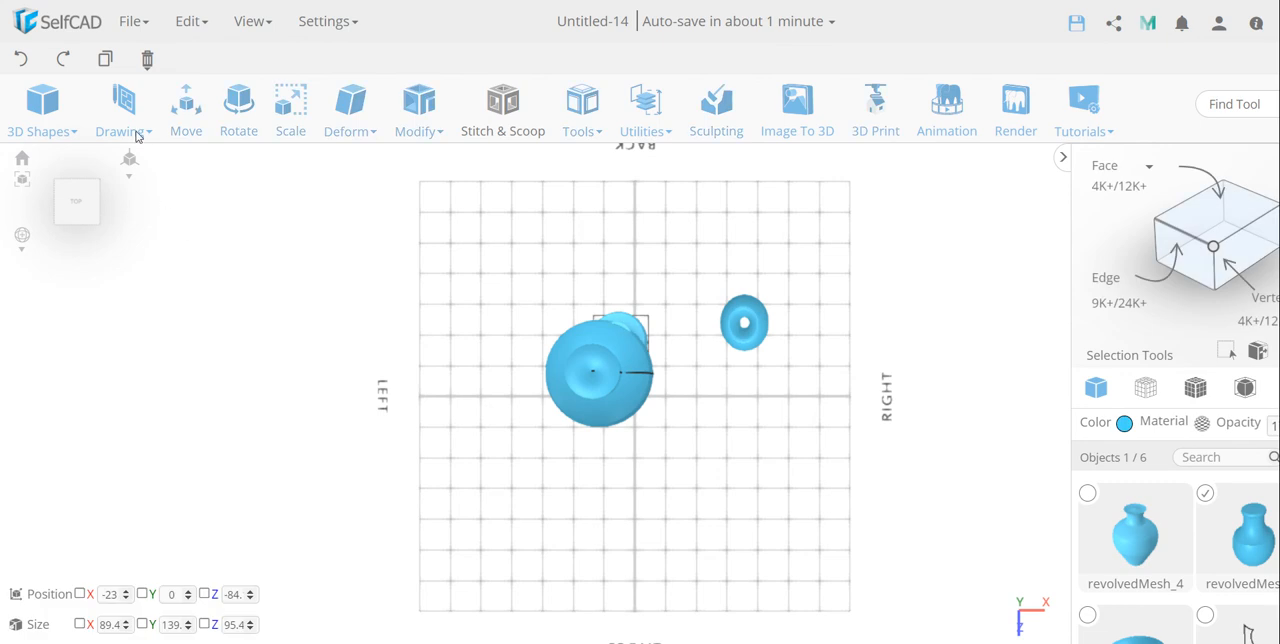
click(186, 105)
drag(660, 343, 709, 346)
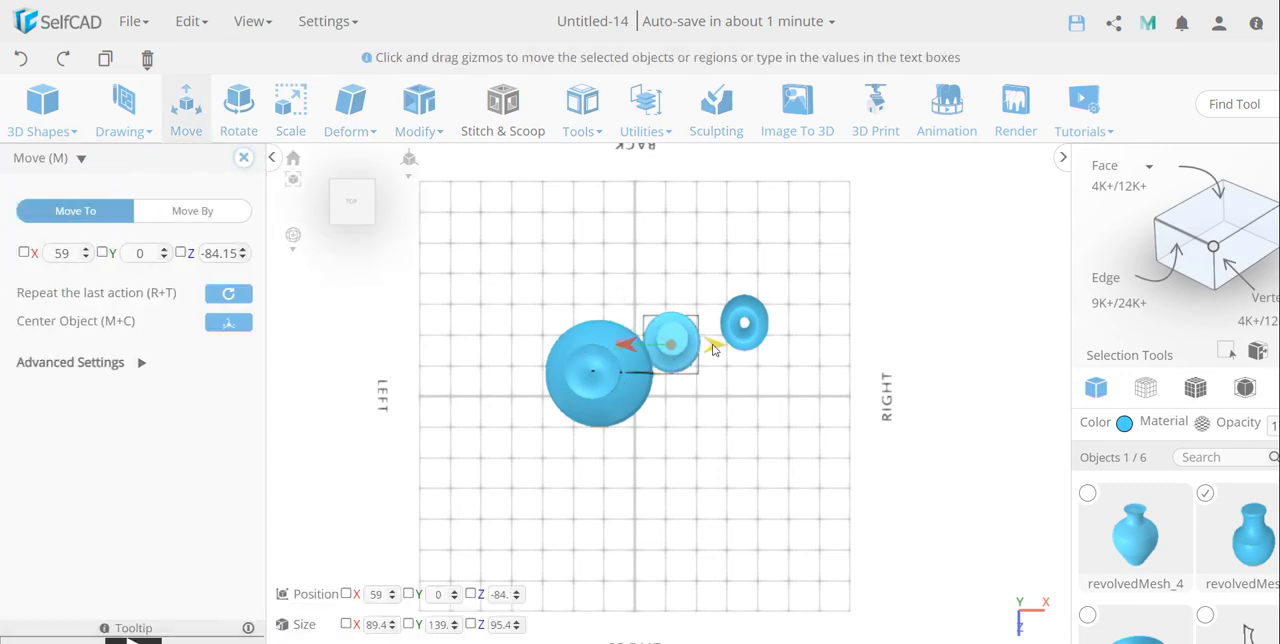
drag(670, 410, 670, 424)
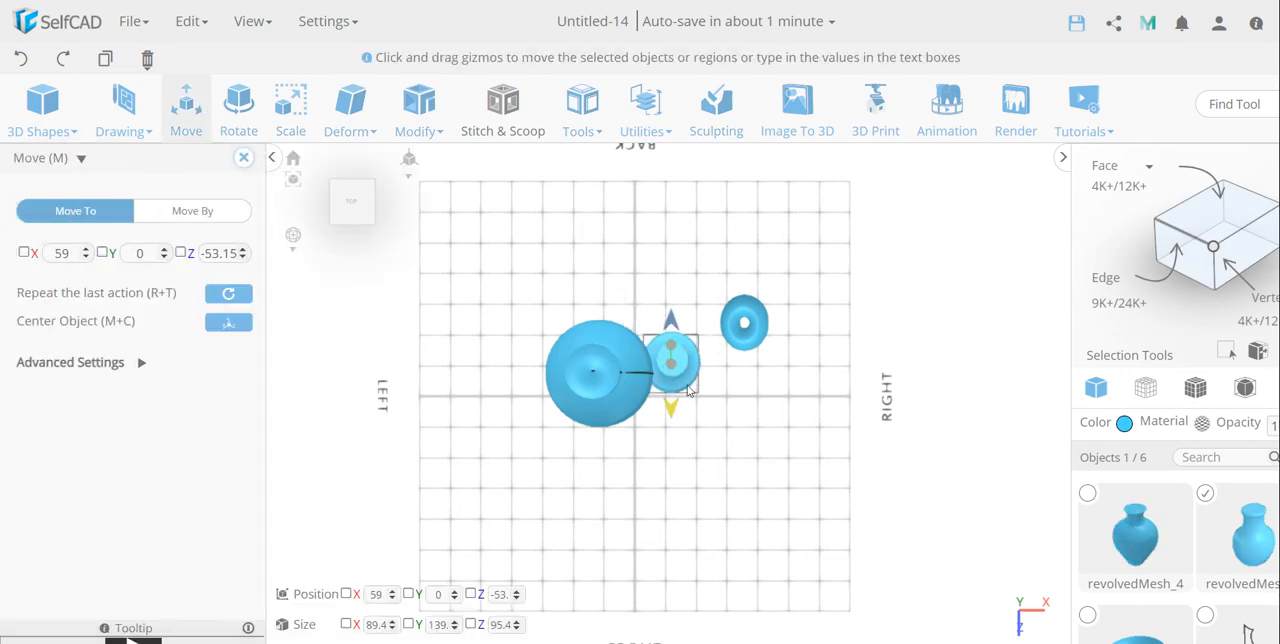
shift+click(744, 328)
key(Escape)
Step: Move the bowl in front of the two vases, to about X 22 and Z 6
click(744, 322)
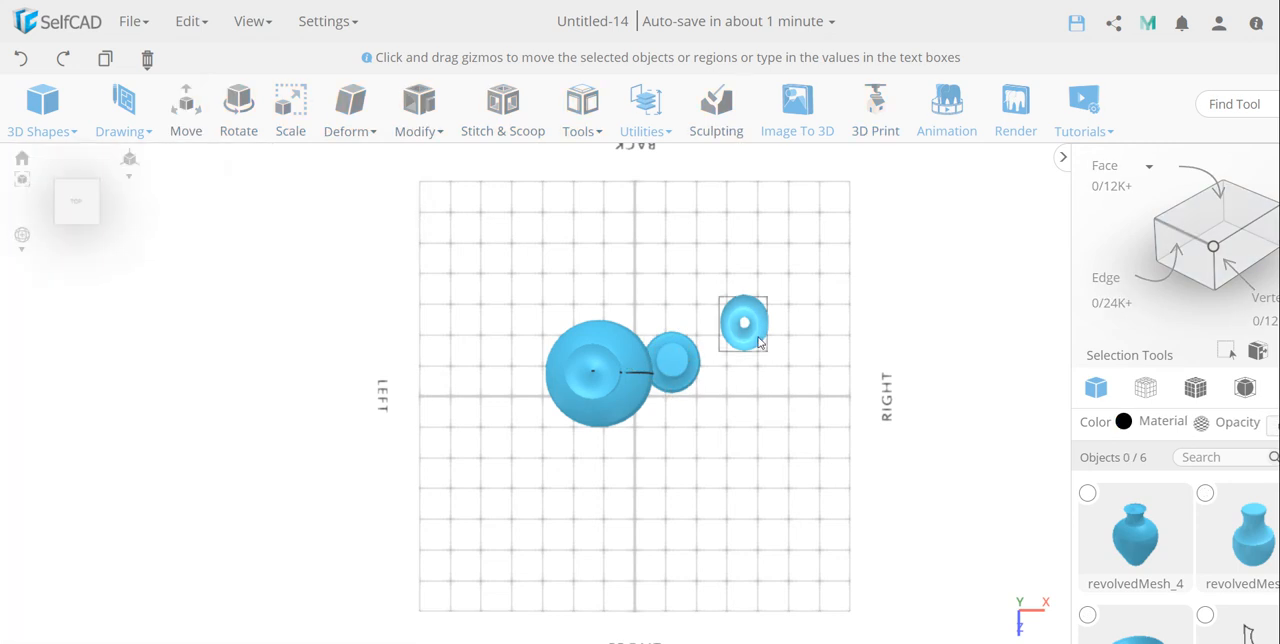
drag(957, 265, 899, 295)
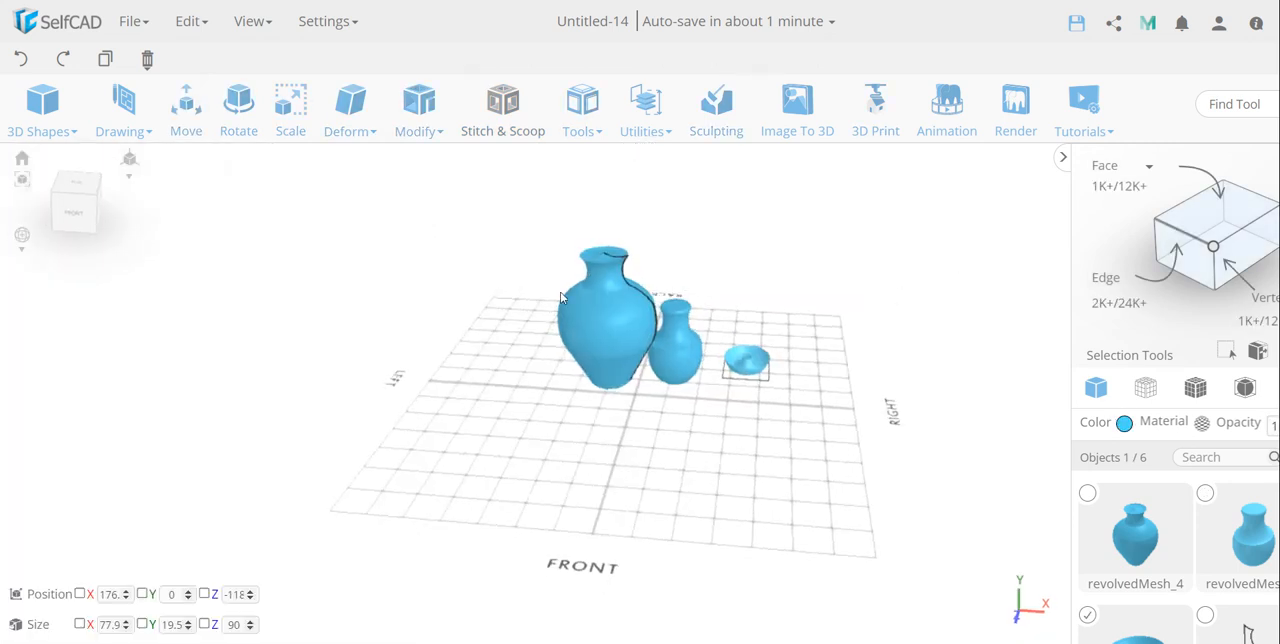
click(195, 115)
drag(746, 397, 660, 381)
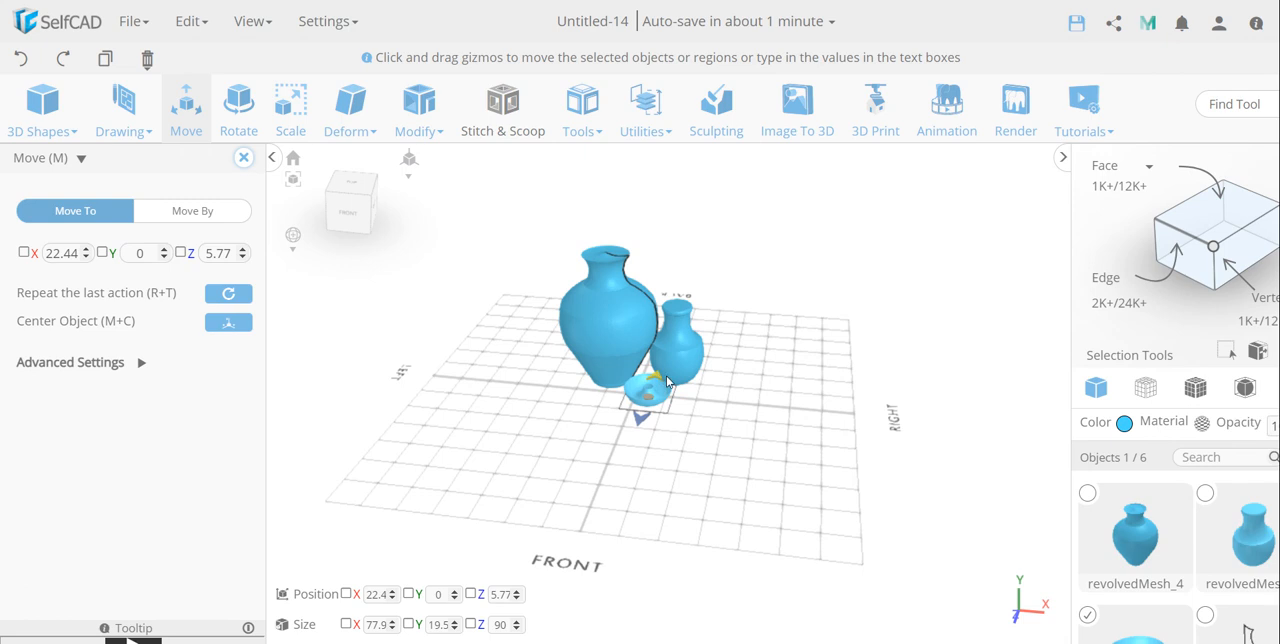
Step: Add a sphere with radius 6, 33 horizontal segments and 43 vertical segments at the origin
right_drag(852, 370, 928, 371)
click(669, 463)
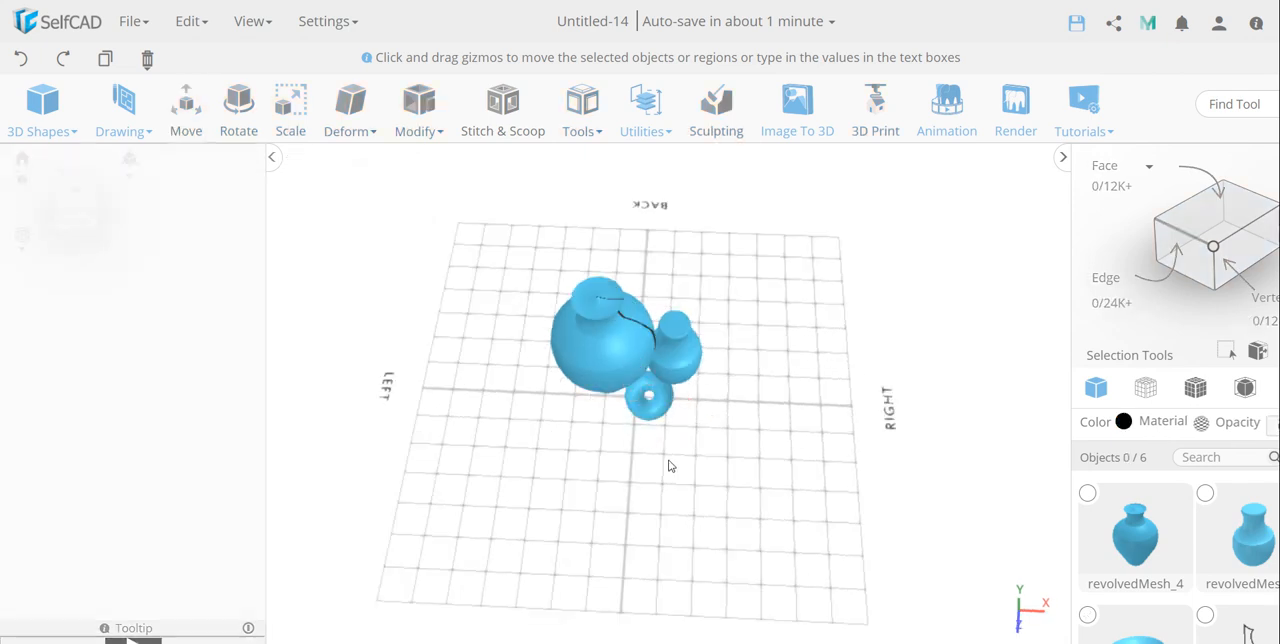
click(82, 204)
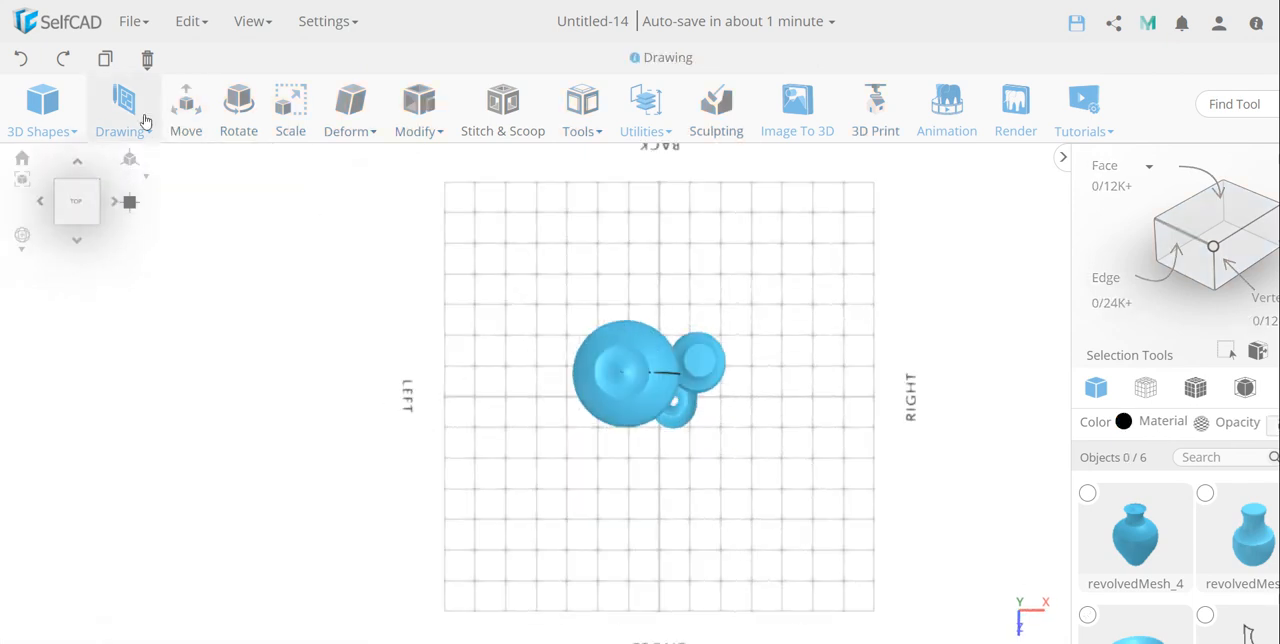
click(43, 102)
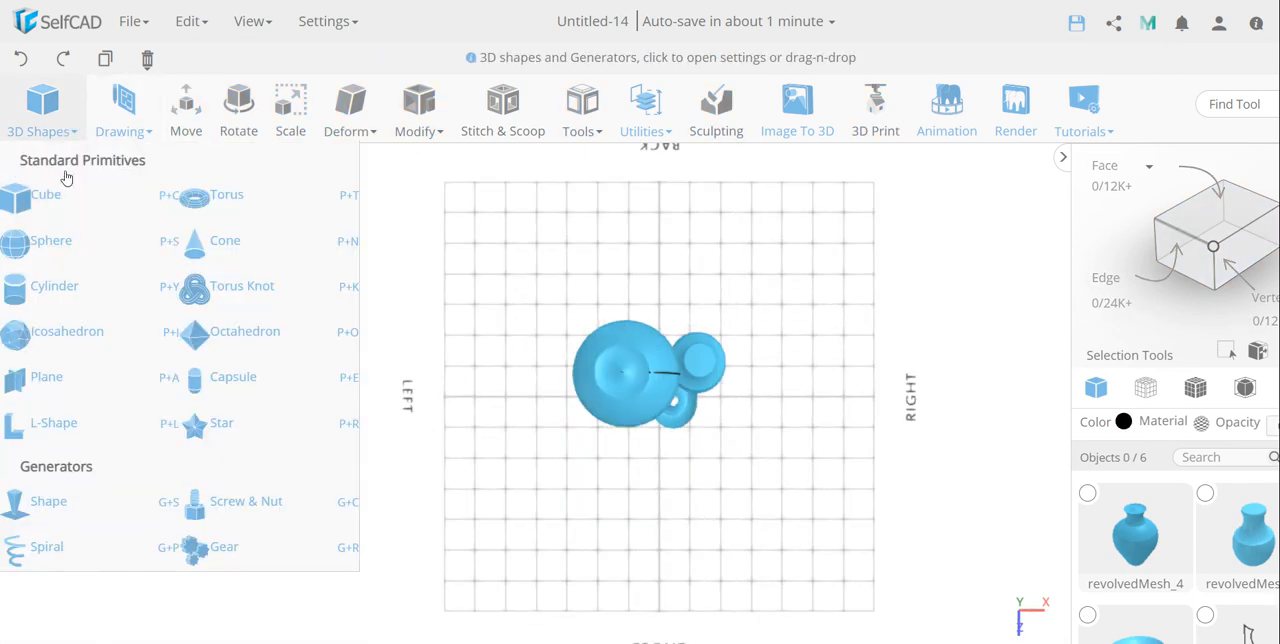
click(62, 251)
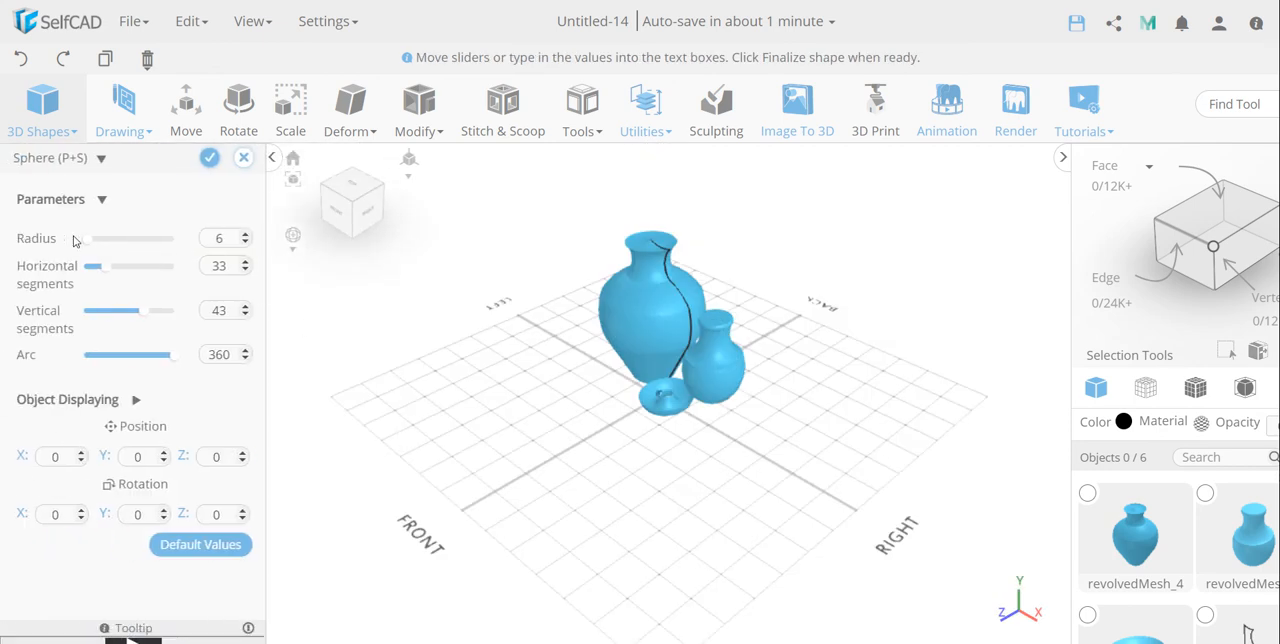
right_drag(596, 389, 581, 471)
scroll(708, 381, up, 5)
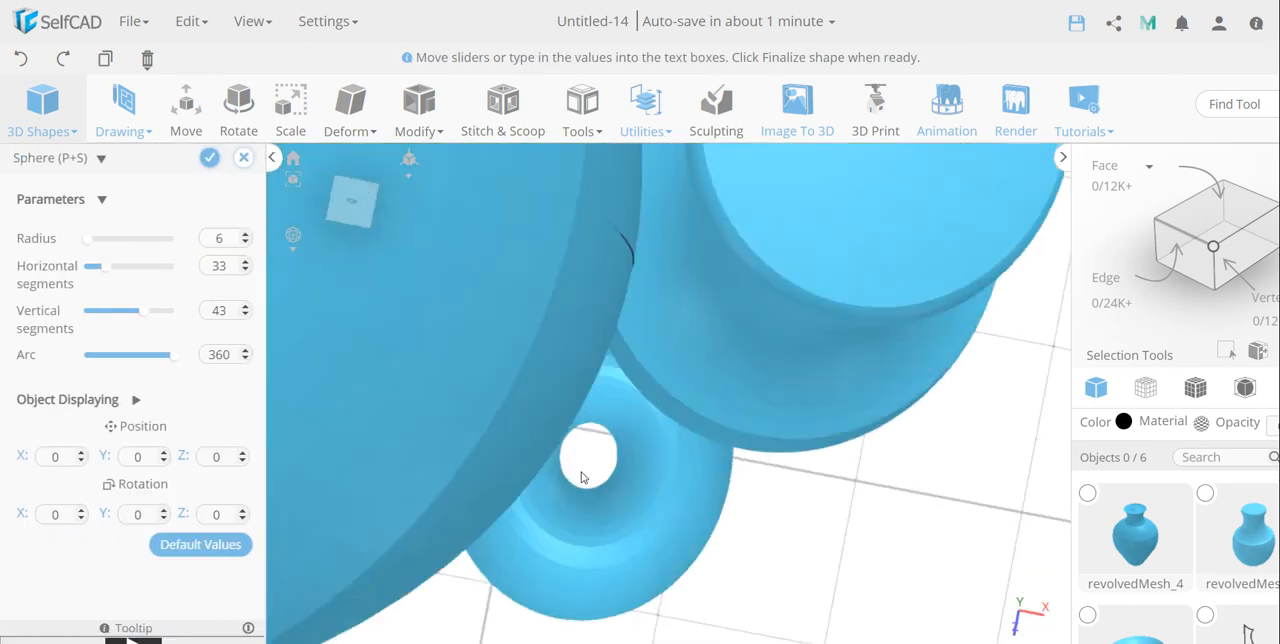
scroll(779, 504, down, 5)
right_drag(886, 531, 786, 441)
scroll(786, 441, down, 2)
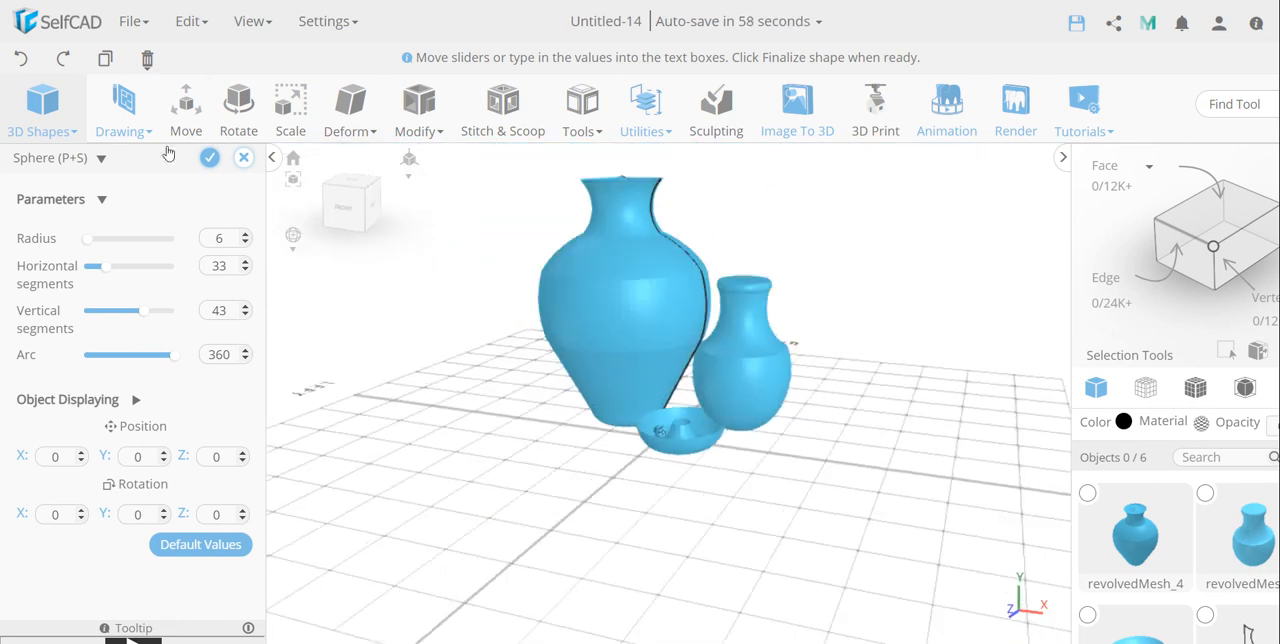
click(210, 160)
scroll(806, 400, down, 3)
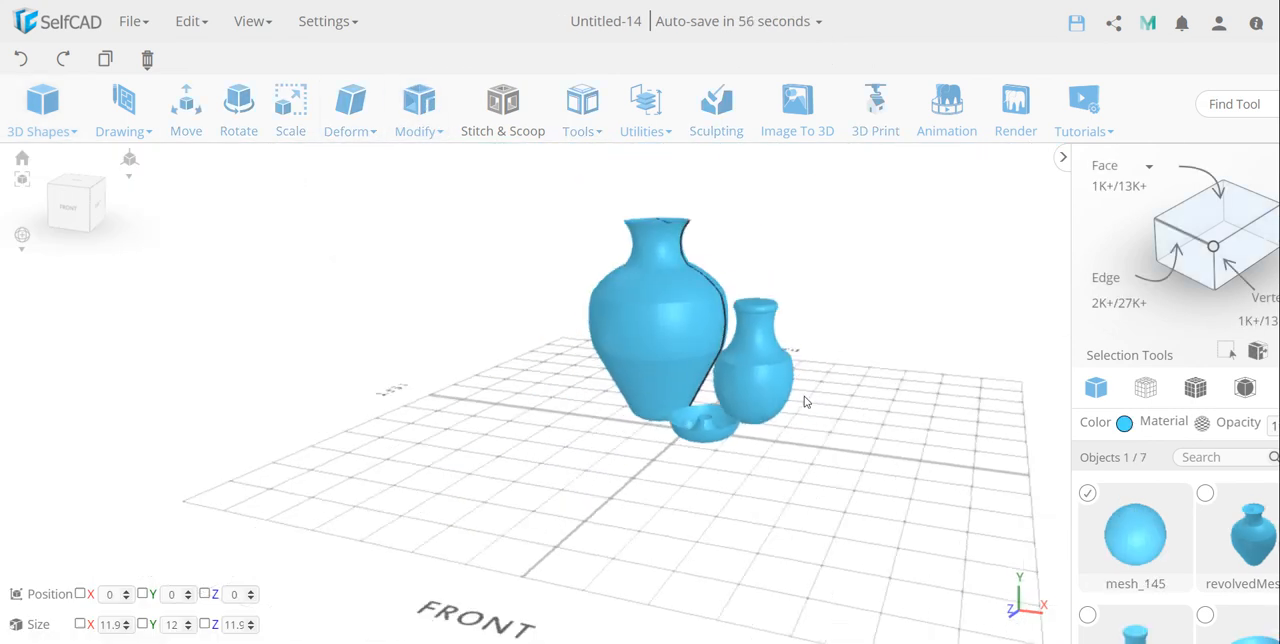
Step: Sketch an open, winding spline from the top view, running from the large vase around the small vase and in front of the bowl
right_drag(840, 454, 836, 500)
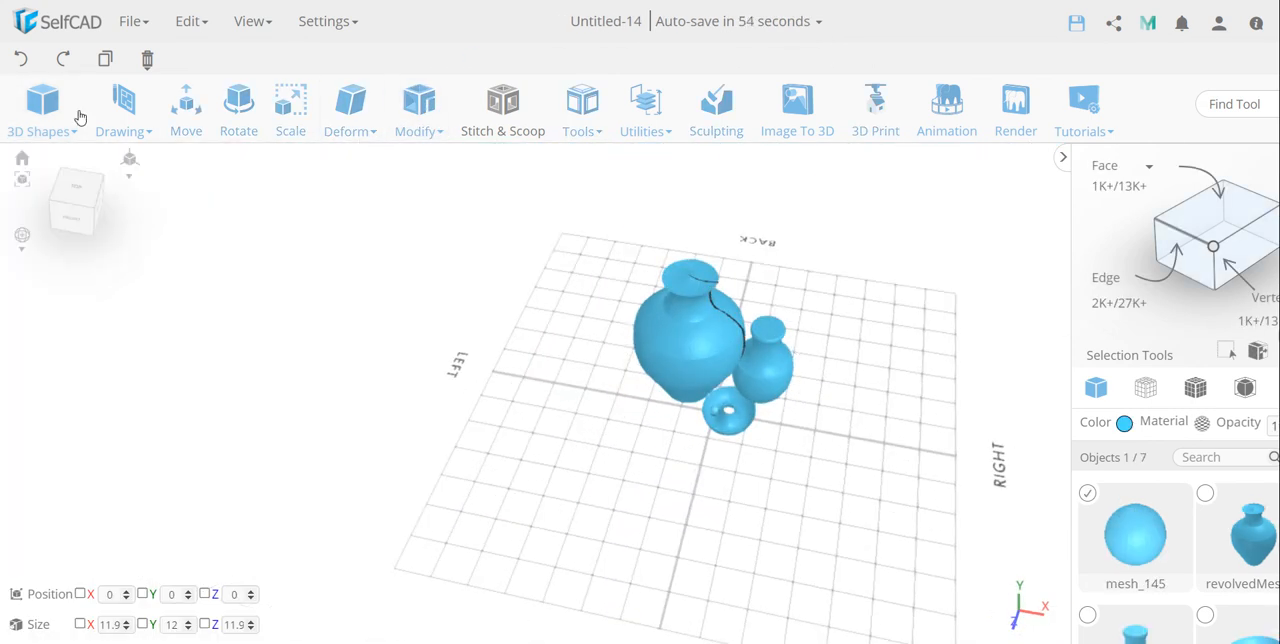
click(123, 108)
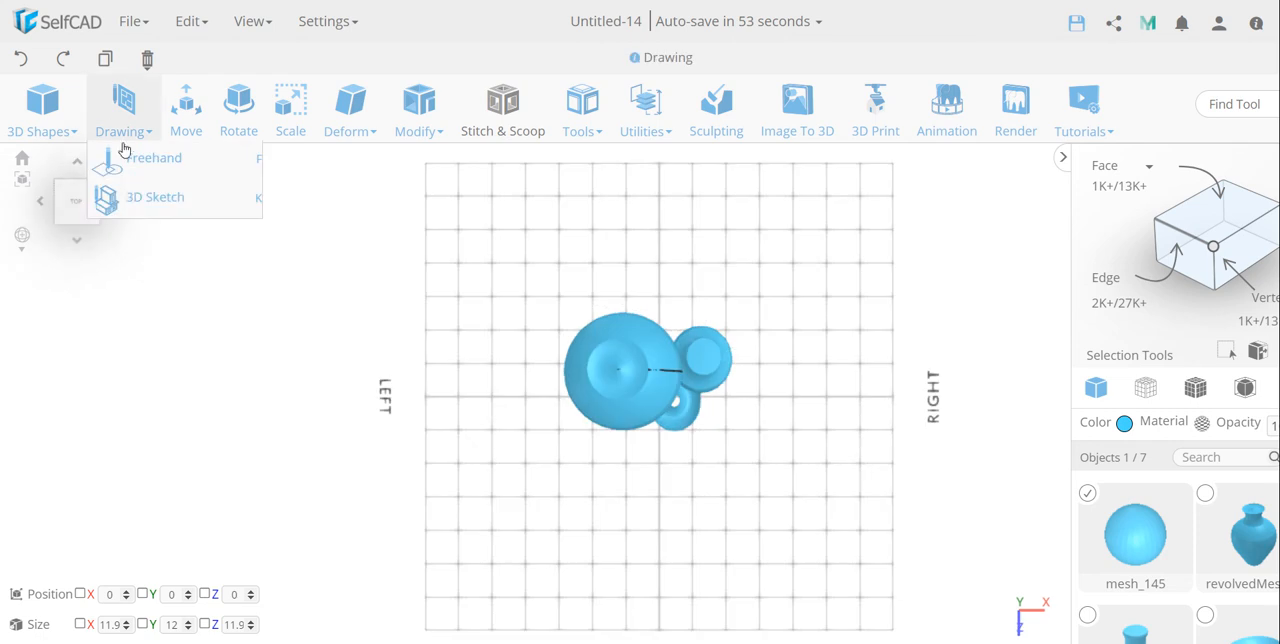
click(130, 195)
click(98, 191)
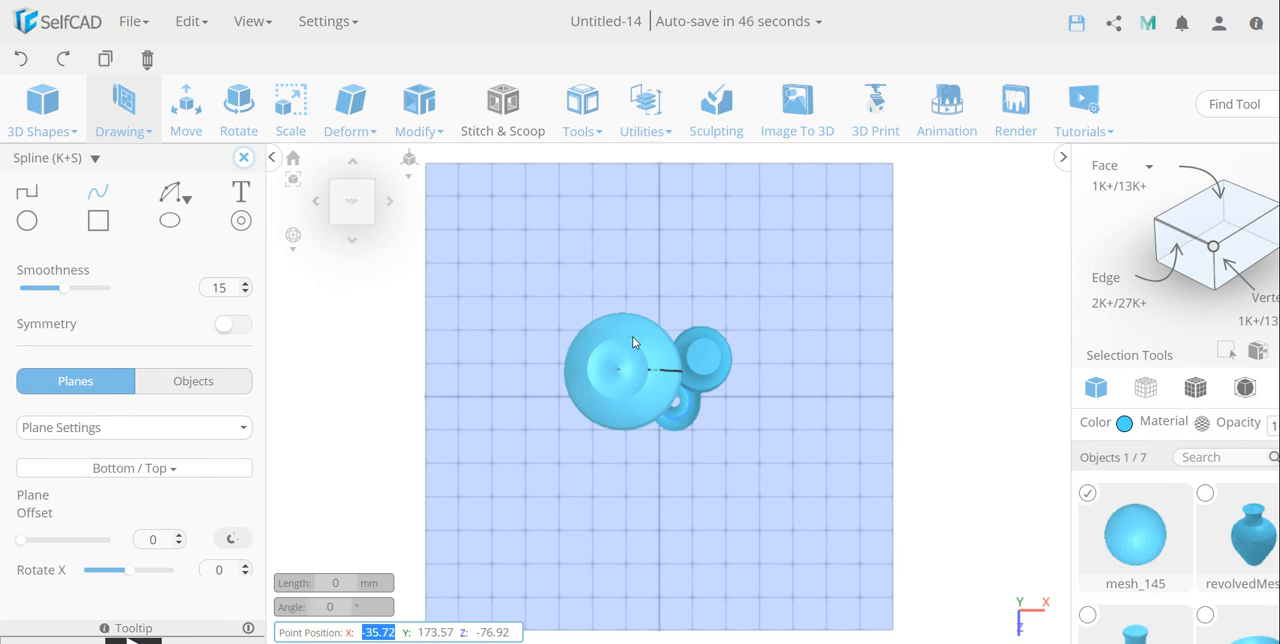
click(632, 336)
click(670, 316)
click(714, 319)
click(724, 338)
click(694, 353)
click(659, 376)
click(676, 394)
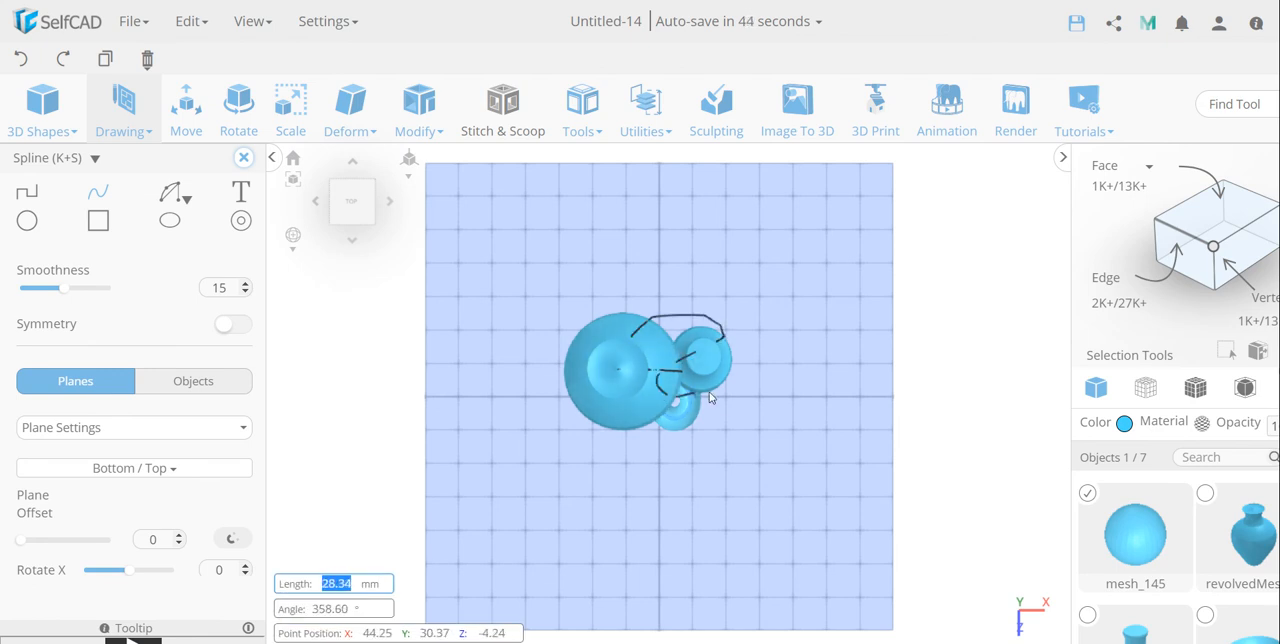
click(717, 397)
click(697, 421)
mouse_move(675, 421)
mouse_down()
mouse_move(667, 445)
mouse_move(725, 452)
mouse_up()
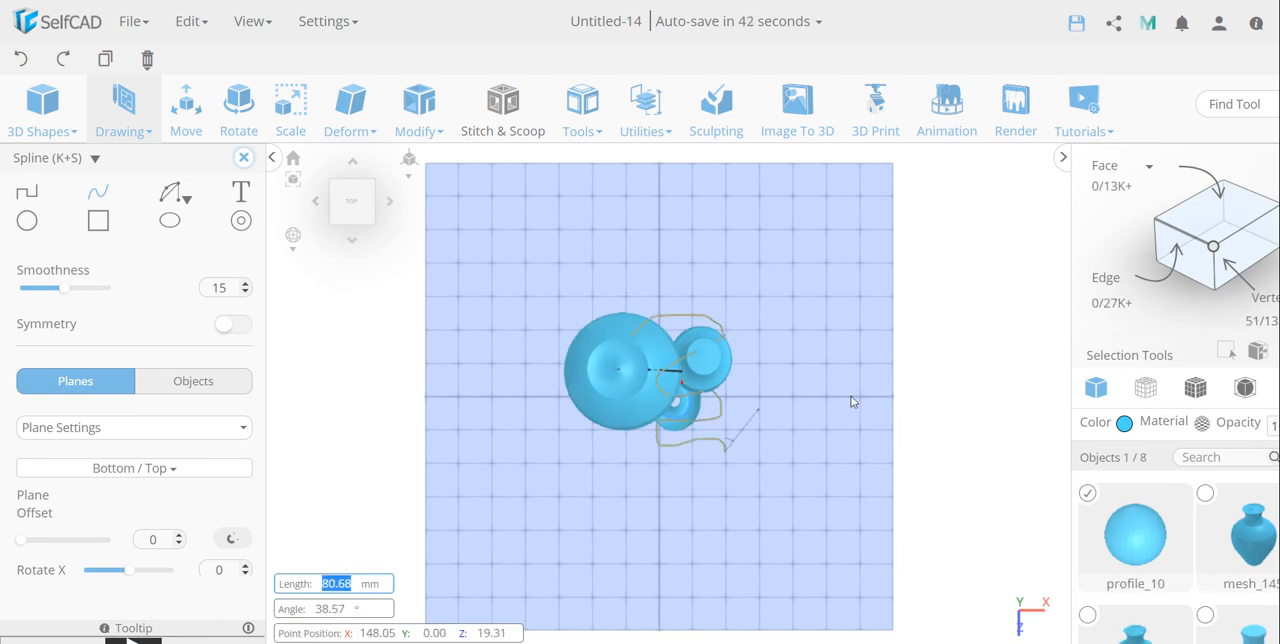
key(Escape)
drag(792, 433, 776, 382)
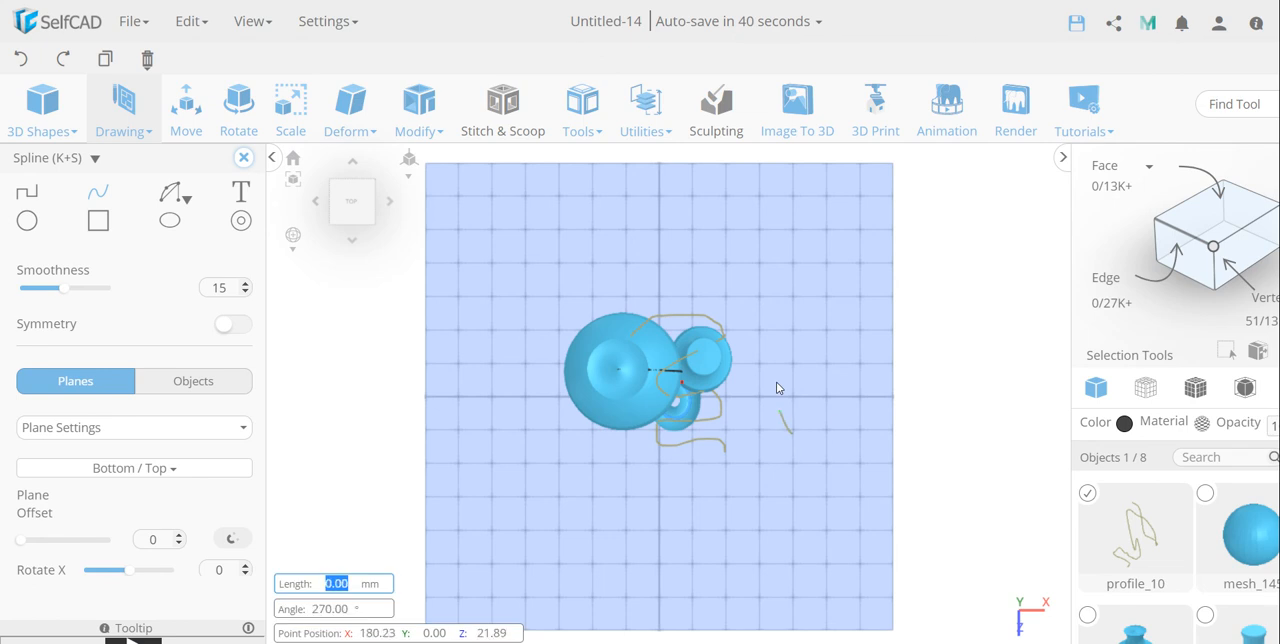
key(ctrl+z)
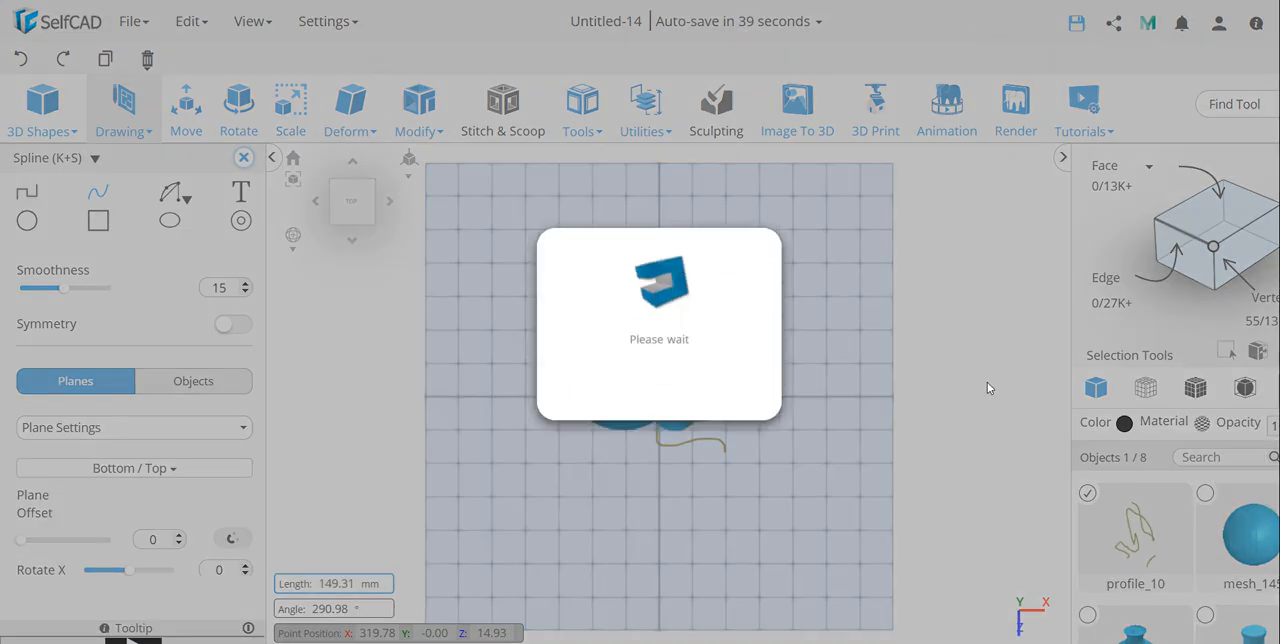
Step: Apply Follow Path in Duplicate mode with Front orientation to repeat the sphere along the winding spline
right_drag(985, 392, 946, 280)
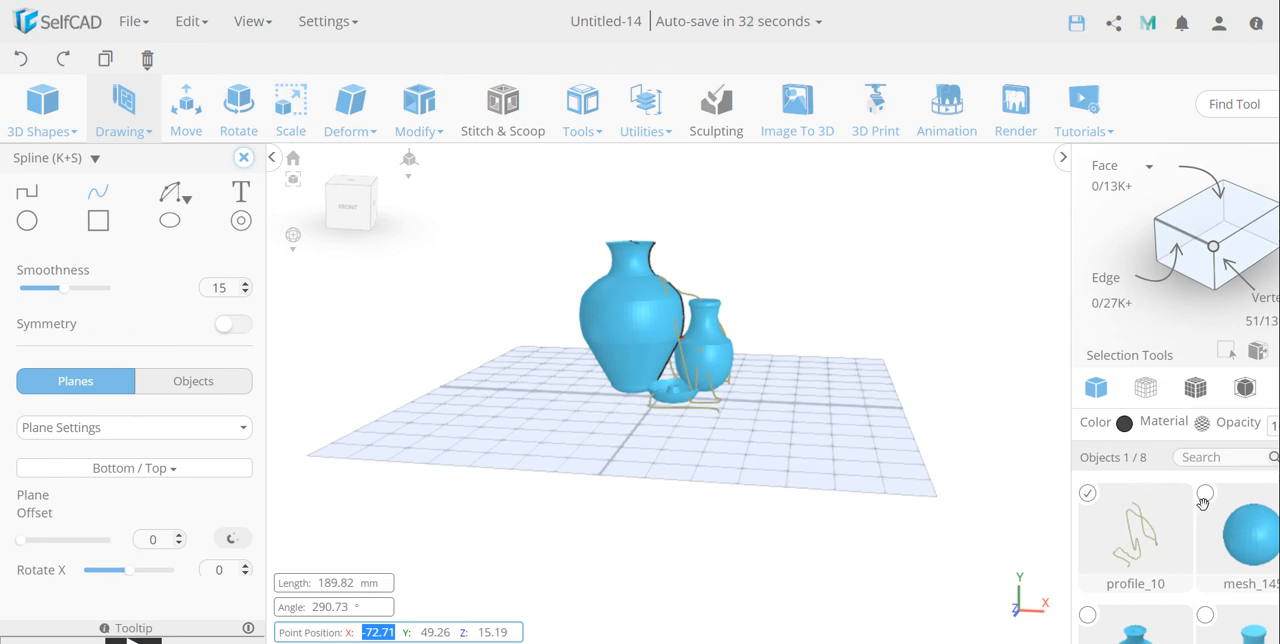
click(1086, 498)
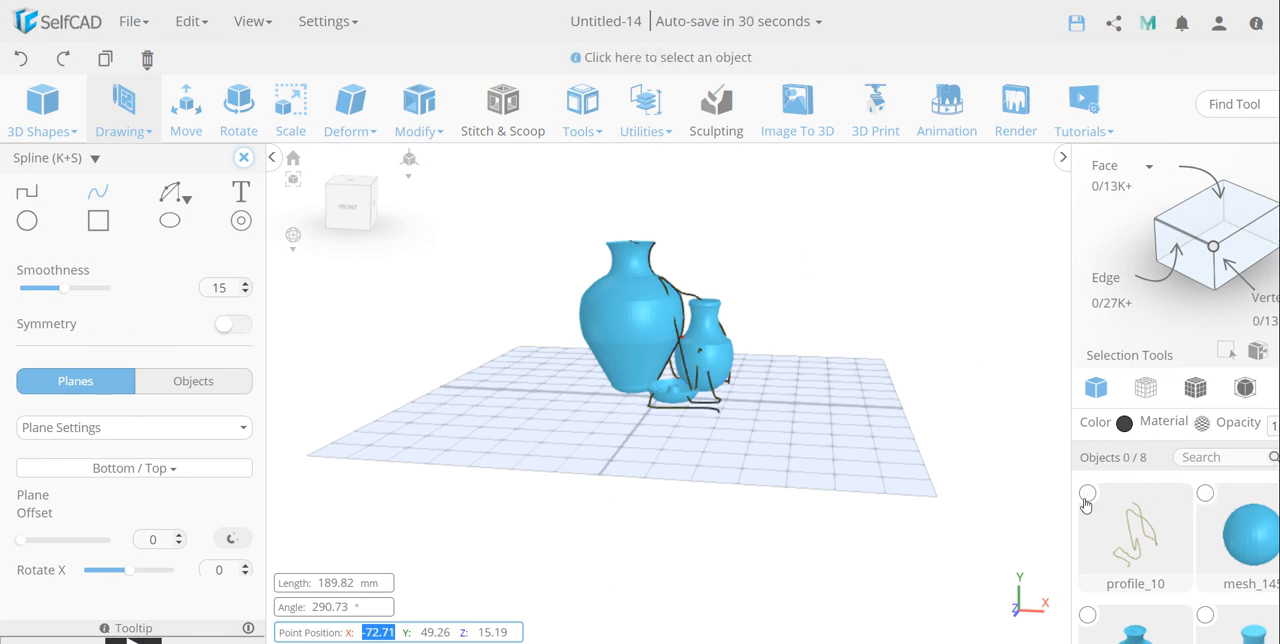
click(1205, 493)
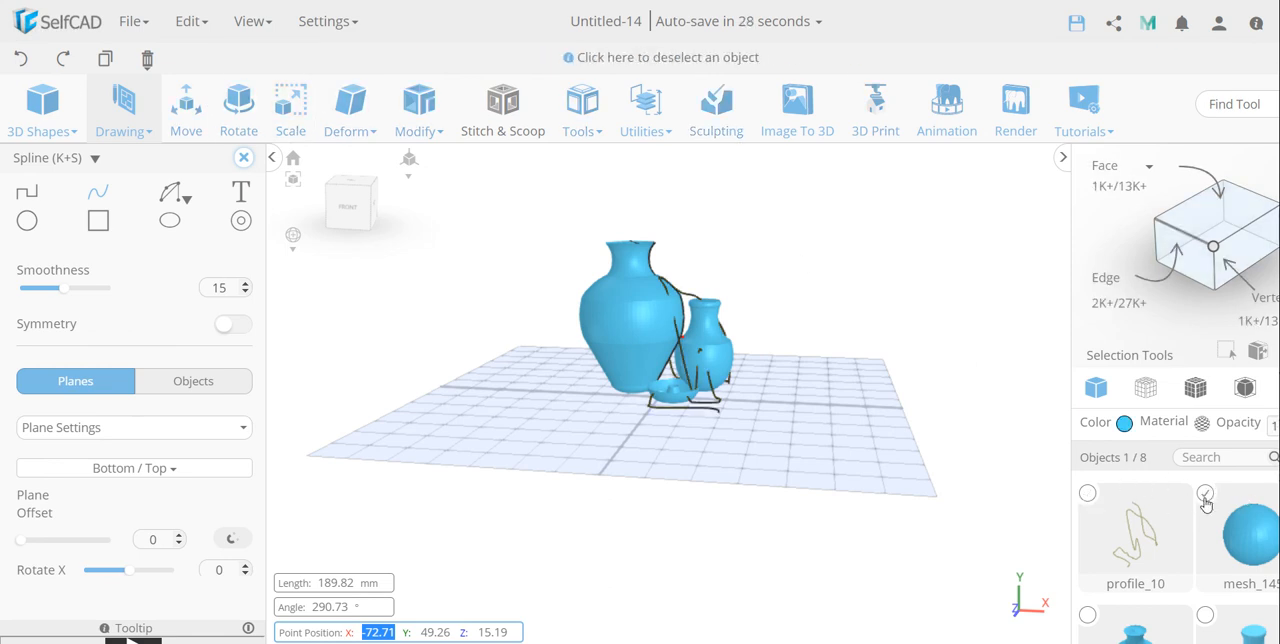
click(1087, 494)
click(582, 105)
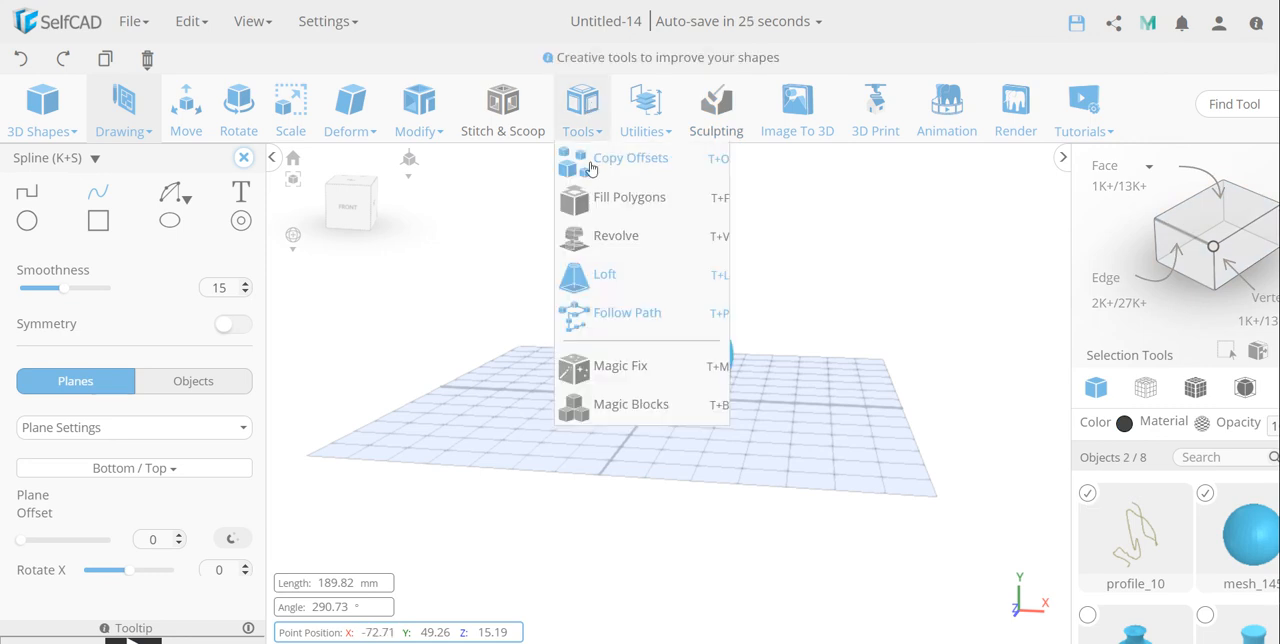
click(607, 312)
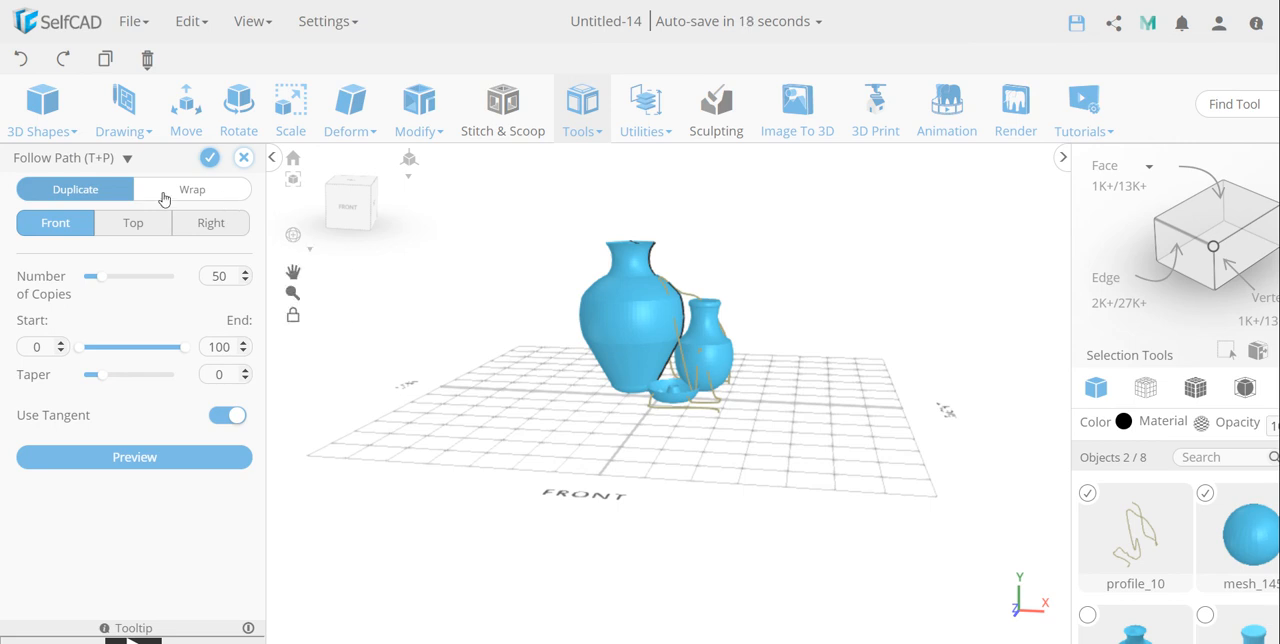
click(100, 194)
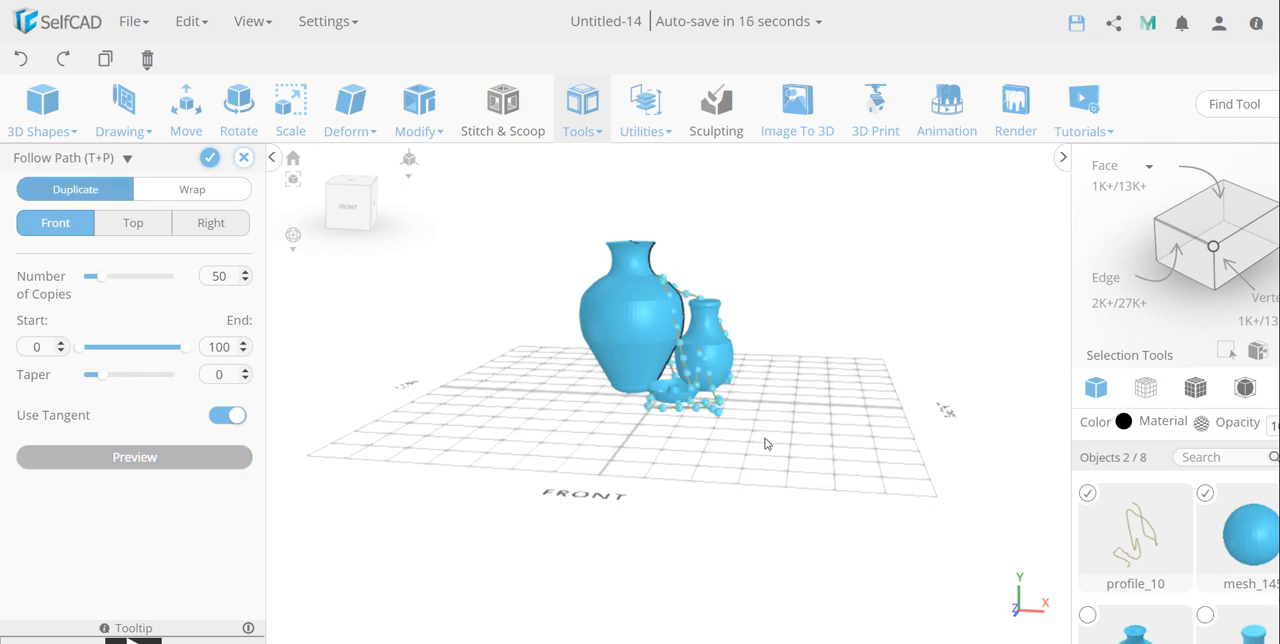
Step: Set the number of sphere copies along the path to 89 and finalize the bead string
mouse_move(921, 283)
mouse_down()
mouse_move(740, 283)
mouse_move(580, 306)
mouse_move(720, 343)
mouse_move(886, 277)
mouse_move(923, 277)
mouse_up()
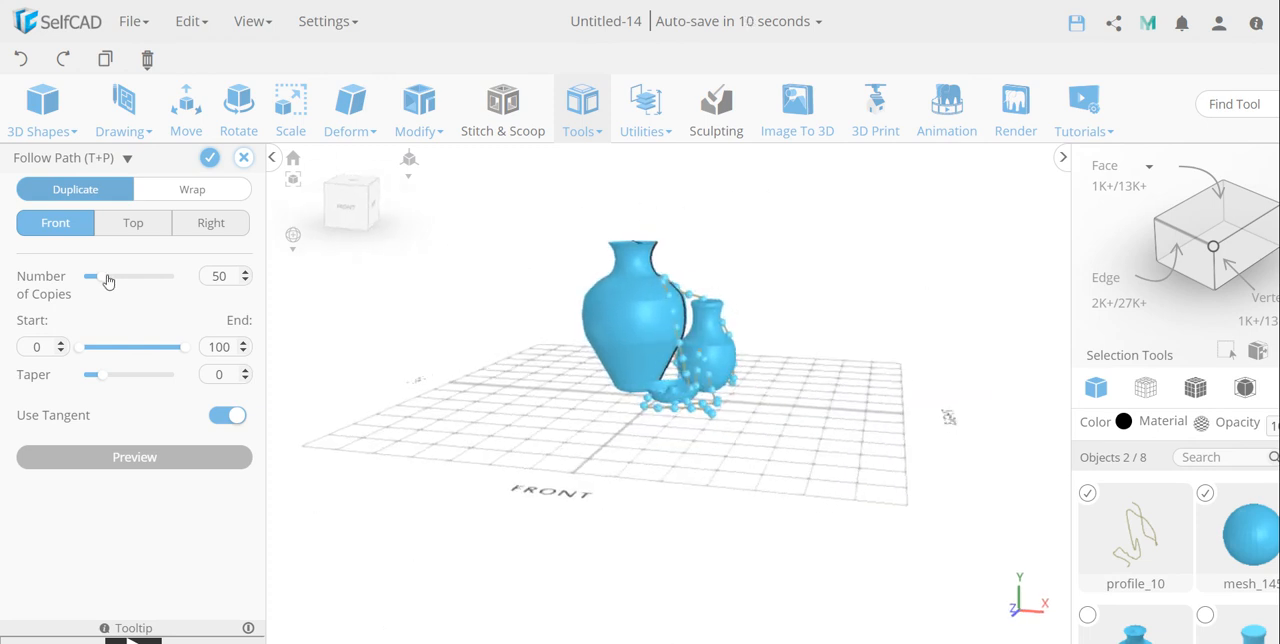
drag(108, 281, 119, 282)
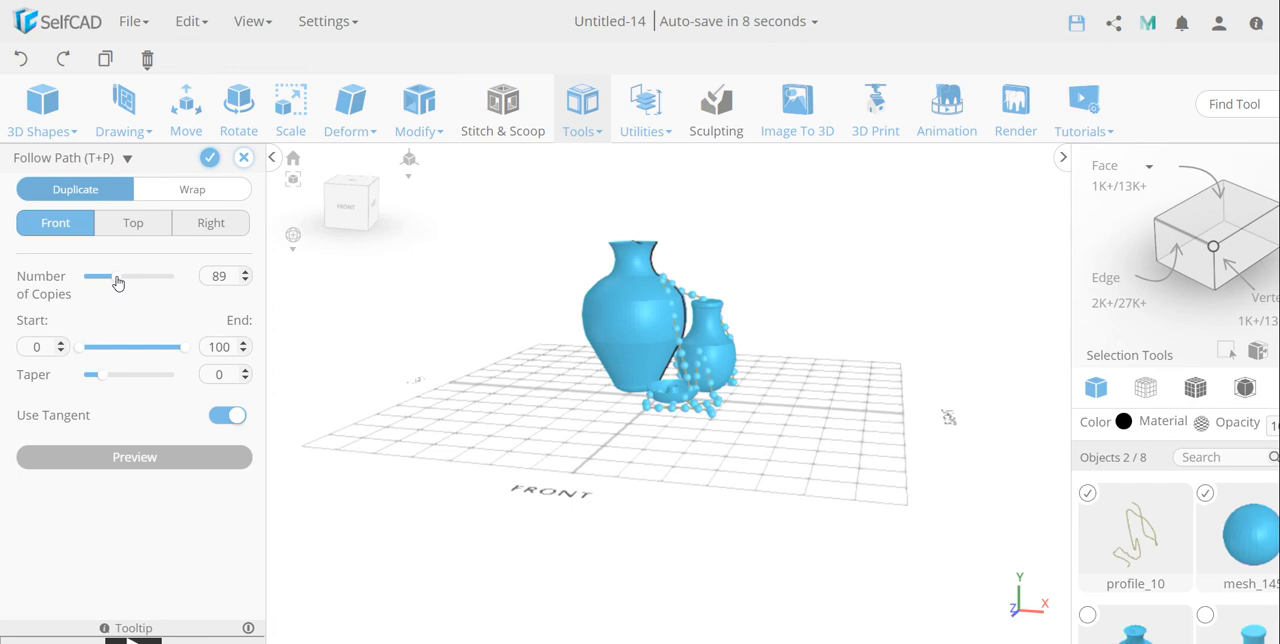
drag(905, 320, 940, 337)
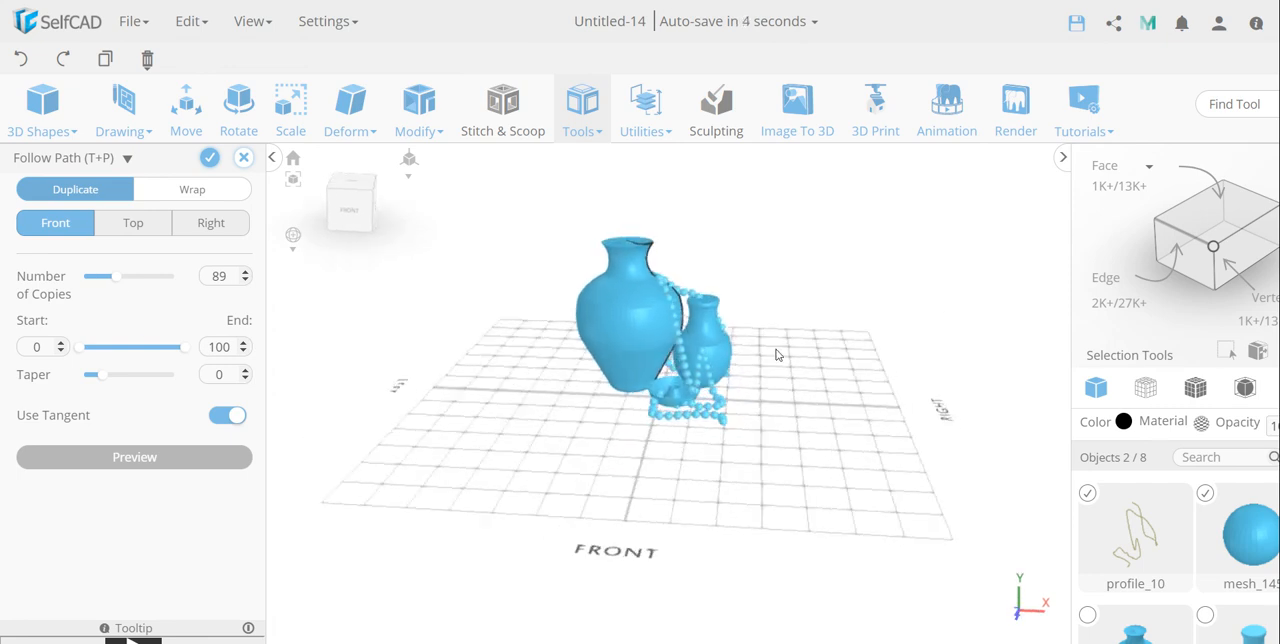
scroll(785, 335, up, 3)
scroll(828, 268, up, 3)
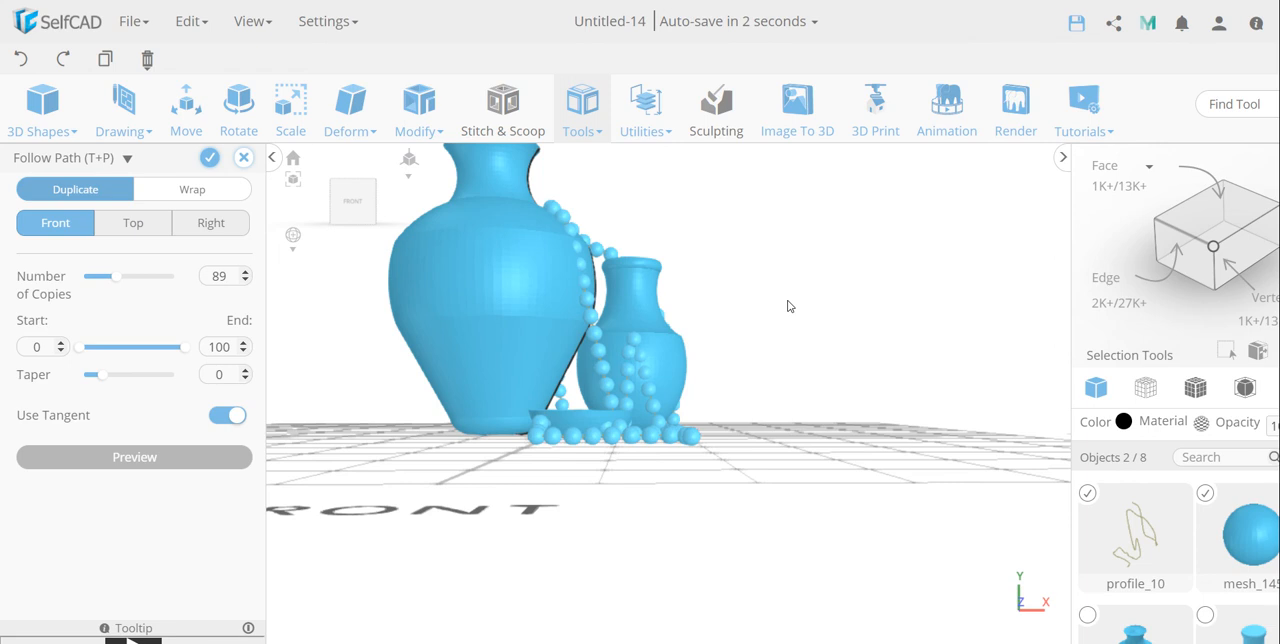
scroll(788, 310, down, 5)
drag(891, 471, 691, 420)
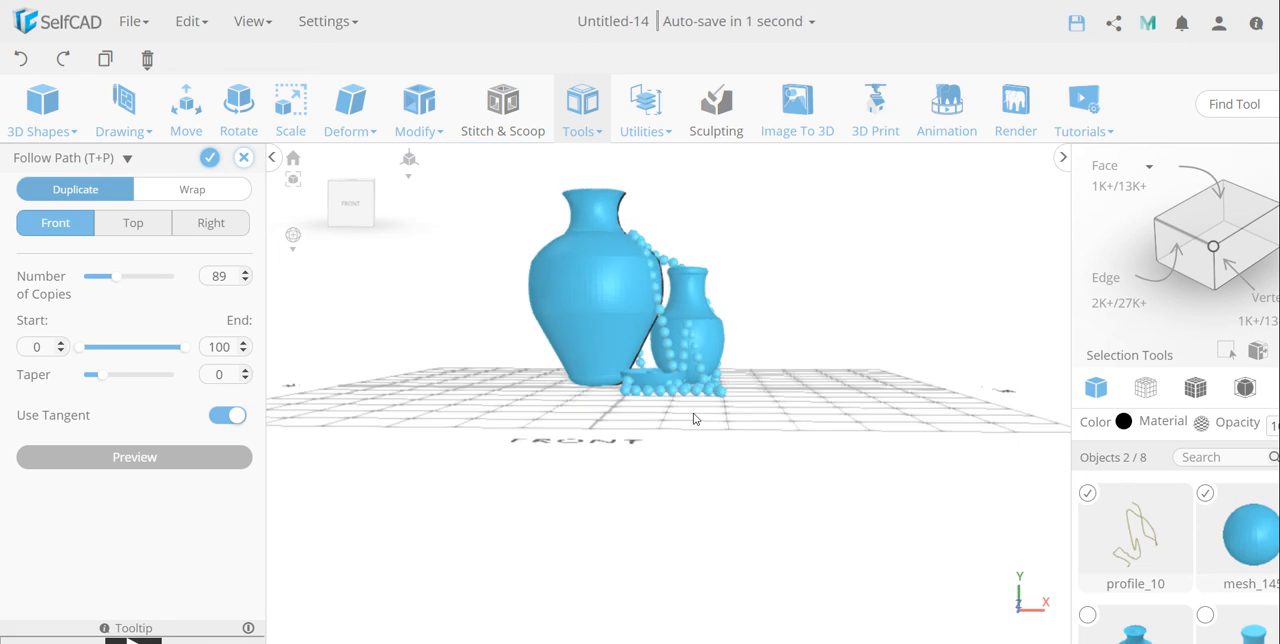
click(210, 158)
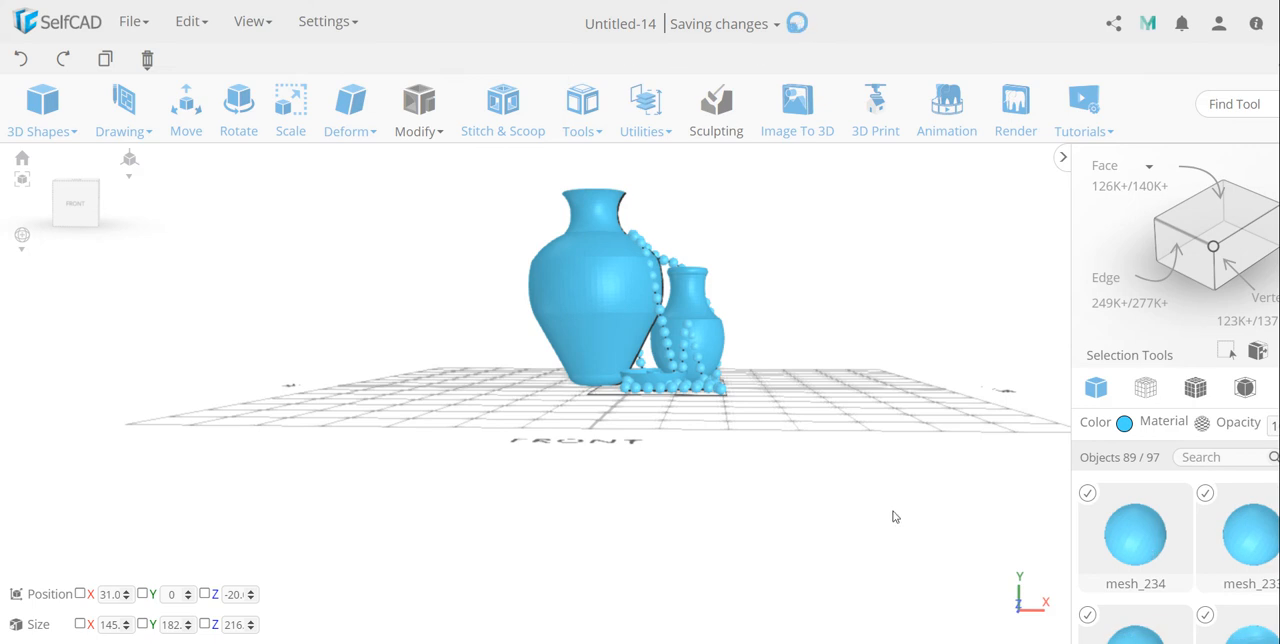
Step: Combine all the selected bead spheres into a single object
drag(891, 518, 866, 406)
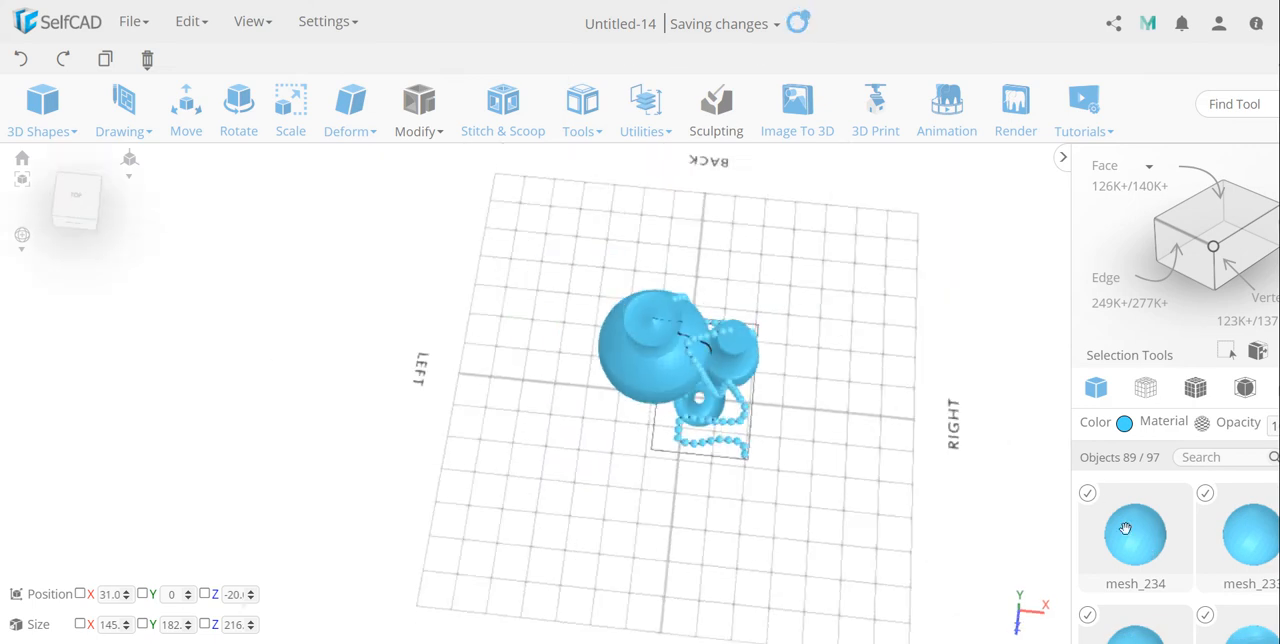
drag(965, 358, 974, 275)
scroll(1120, 532, down, 10)
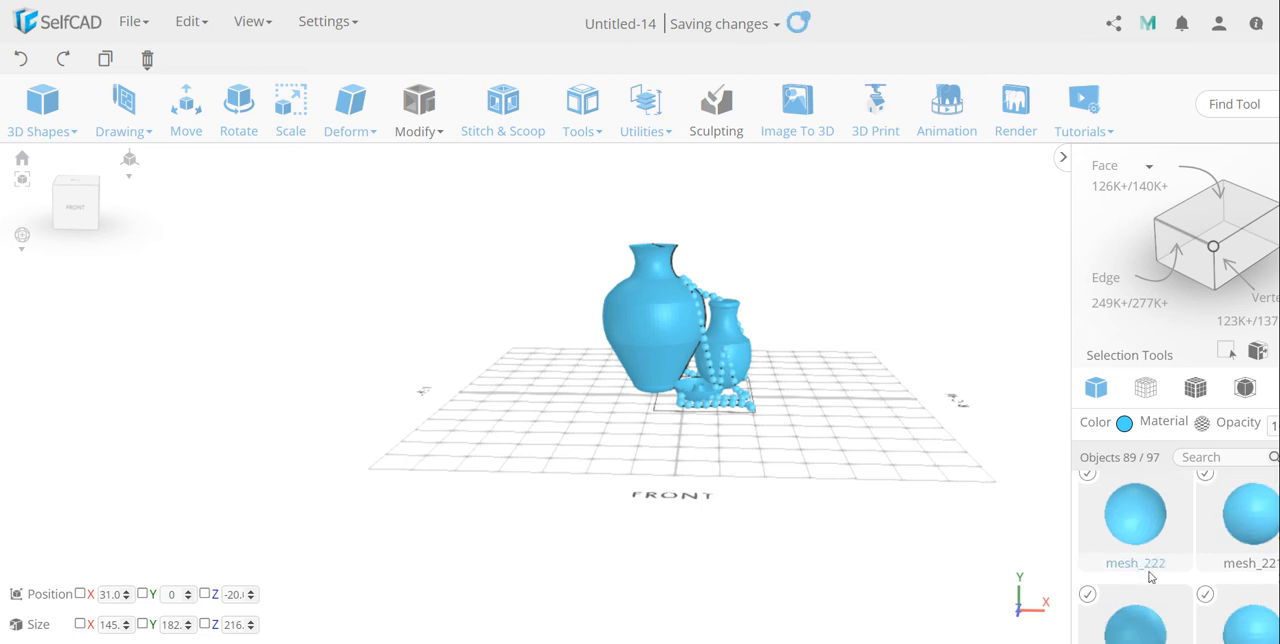
scroll(1149, 580, down, 3)
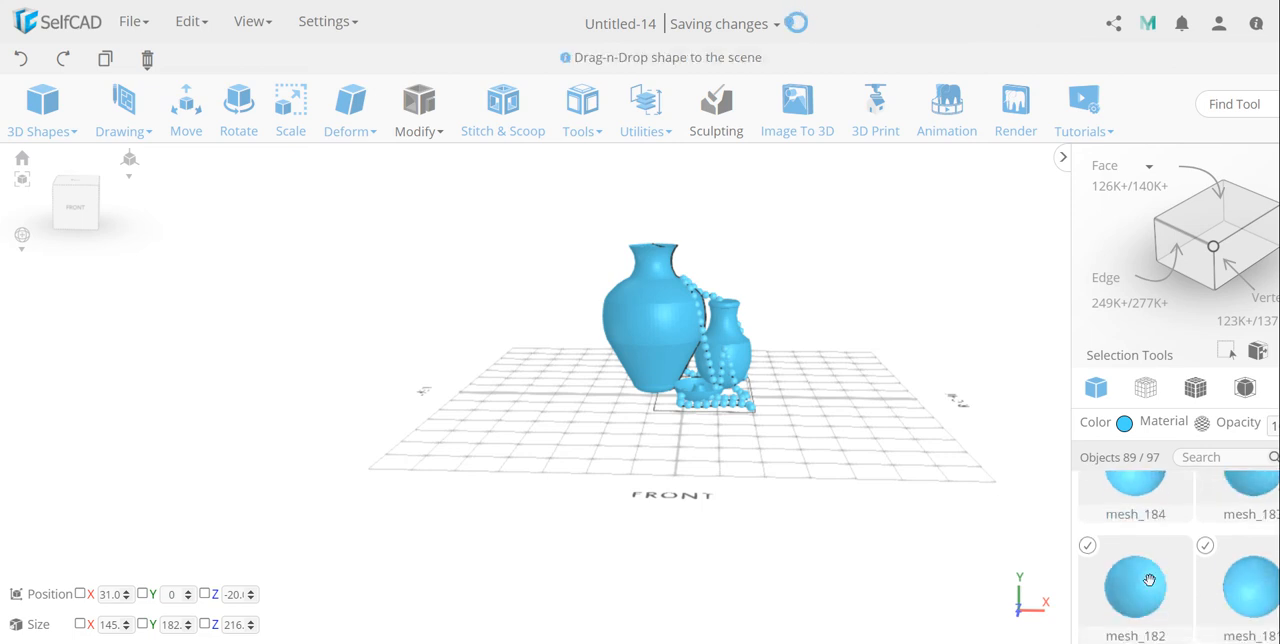
scroll(1149, 580, up, 7)
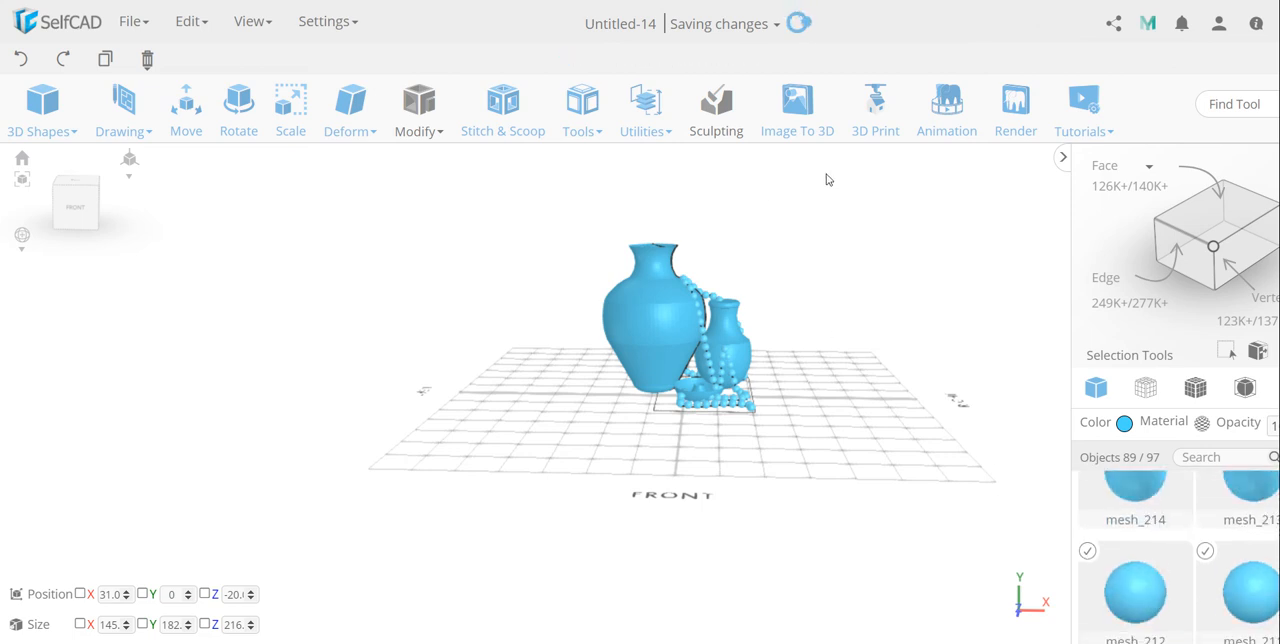
click(646, 125)
click(677, 366)
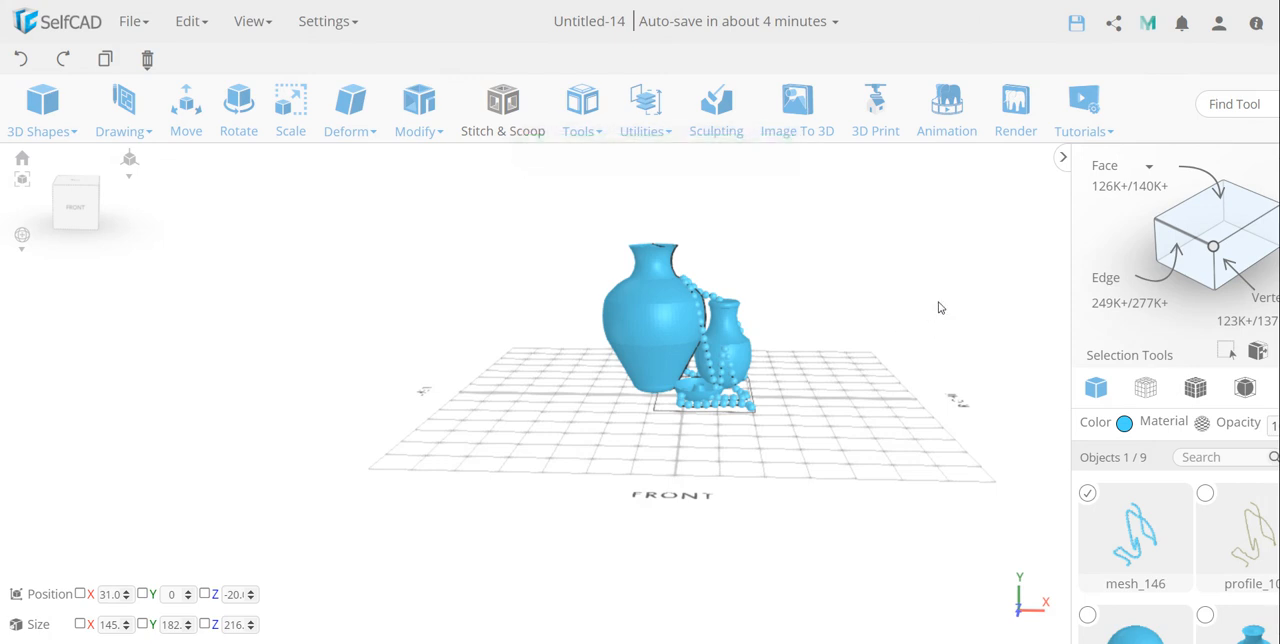
Step: Deselect the bead string and hide the leftover profile_9 curve of the large vase
right_drag(938, 312, 785, 321)
click(941, 388)
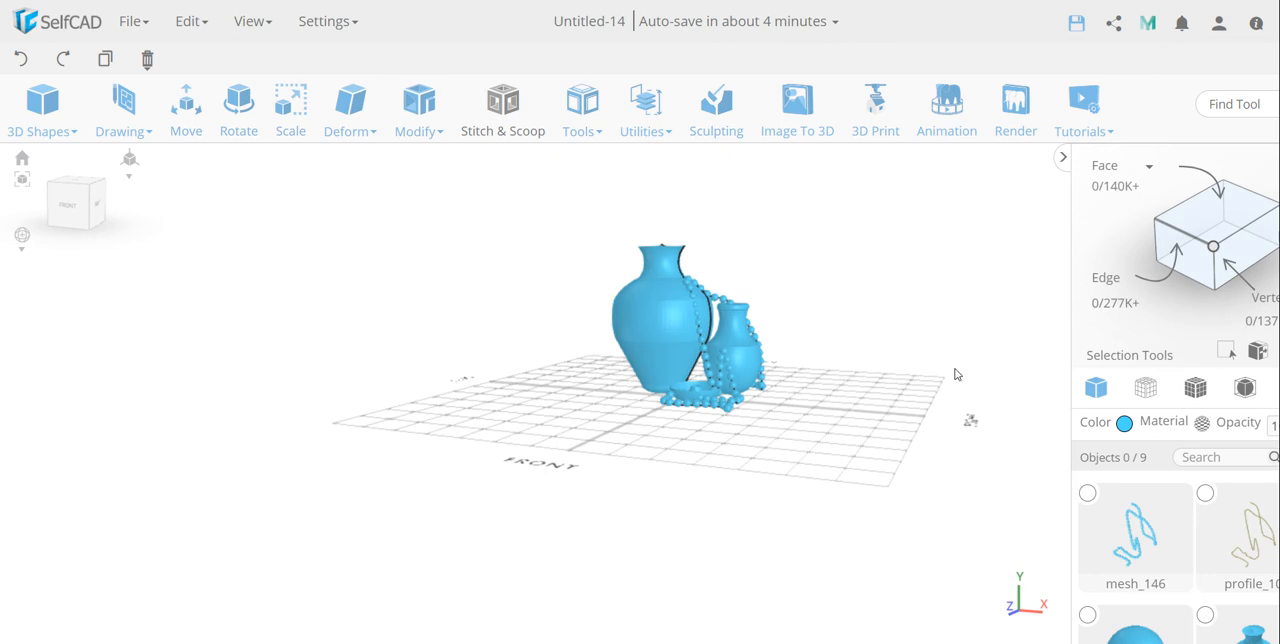
scroll(1143, 555, down, 5)
scroll(1190, 565, up, 3)
scroll(1205, 550, down, 2)
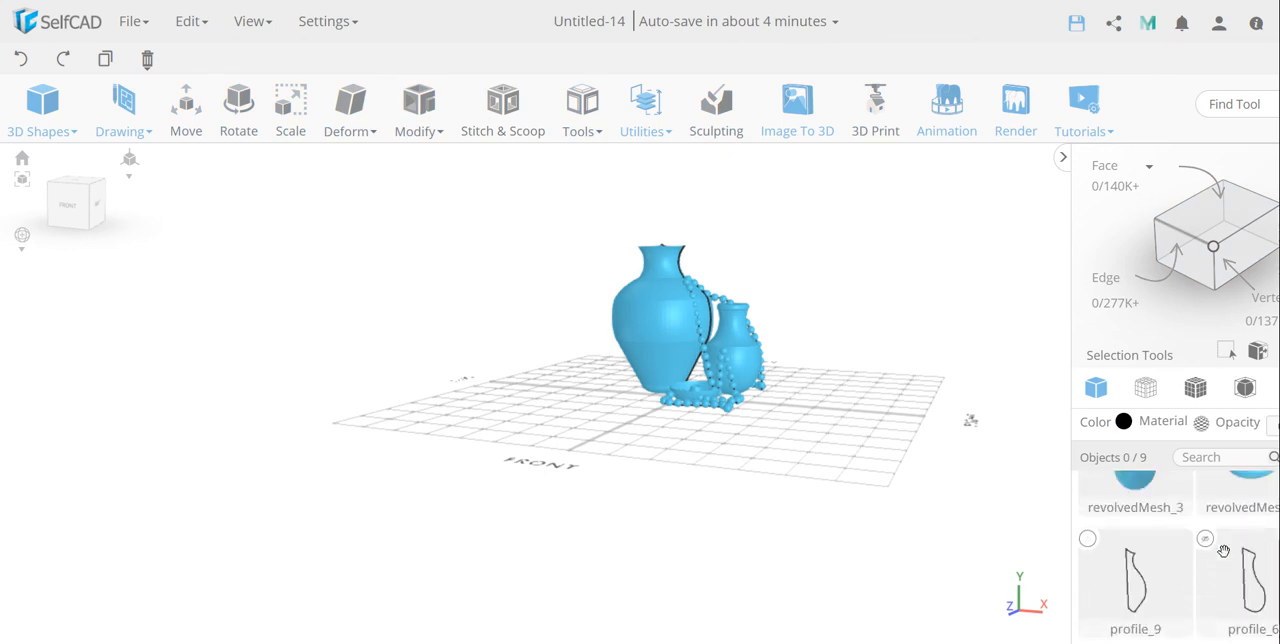
scroll(1150, 545, up, 2)
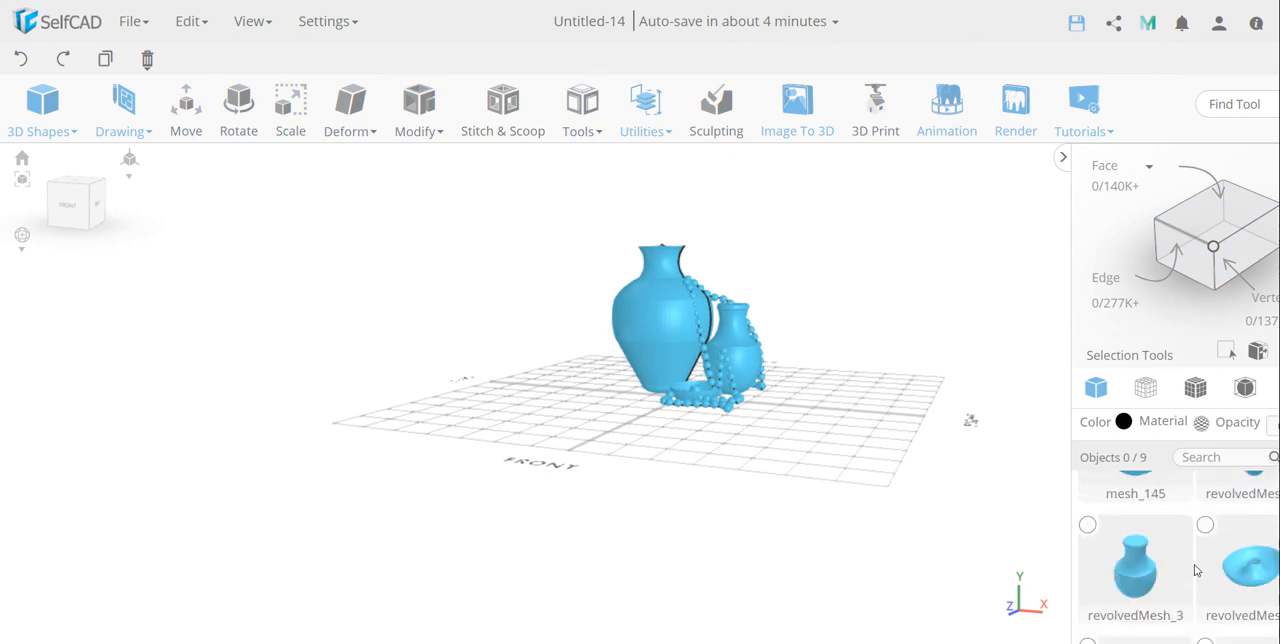
scroll(1100, 546, down, 2)
click(1089, 541)
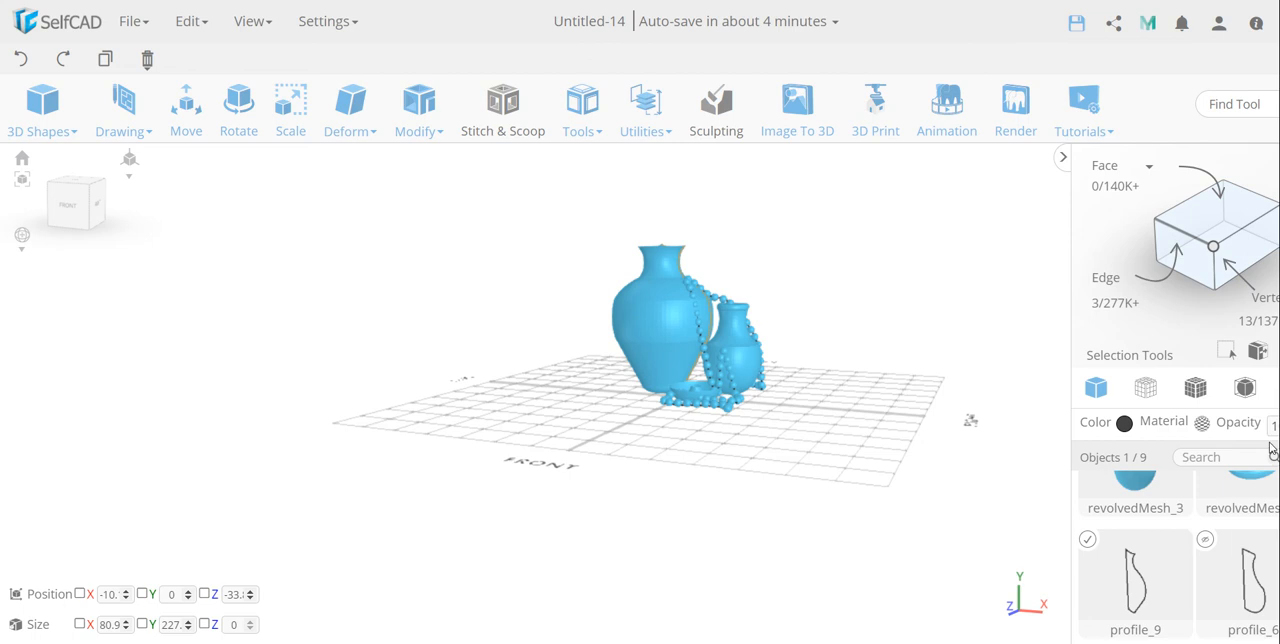
click(1033, 343)
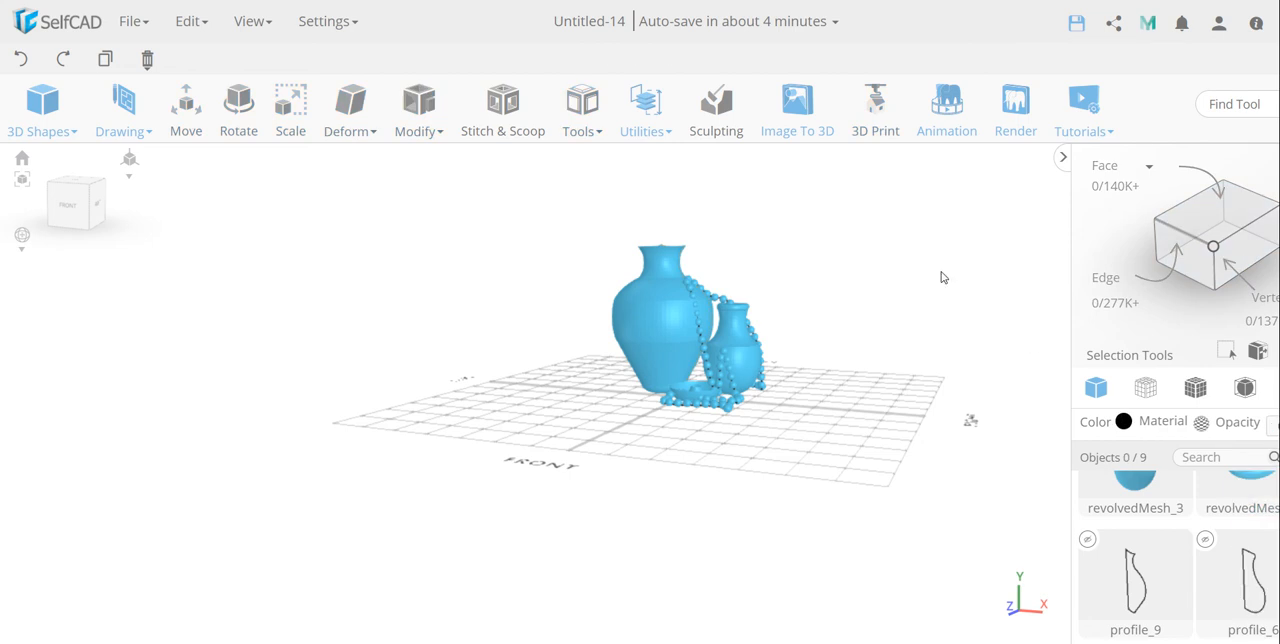
click(68, 204)
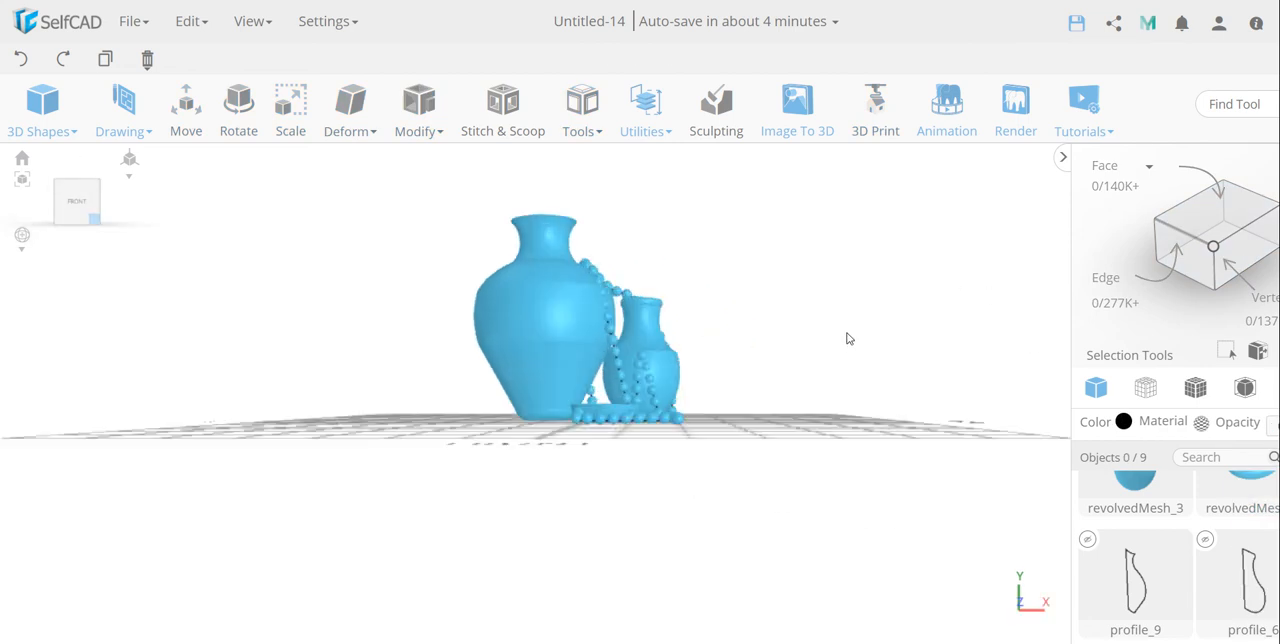
drag(868, 331, 870, 353)
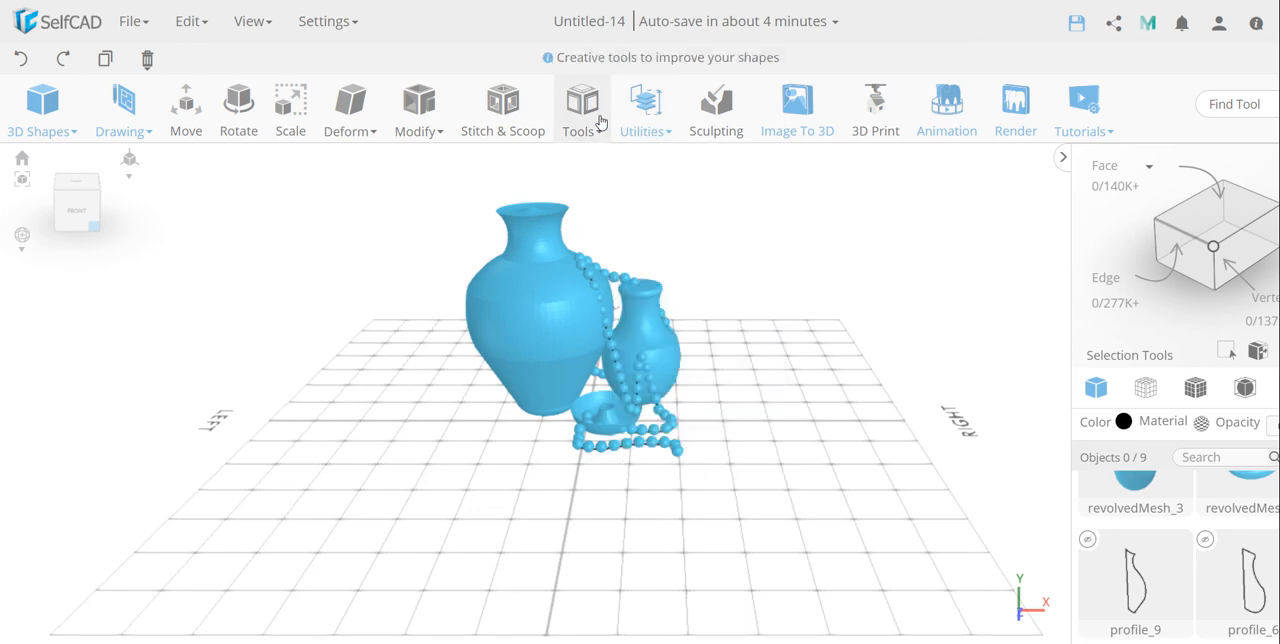
mouse_move(594, 128)
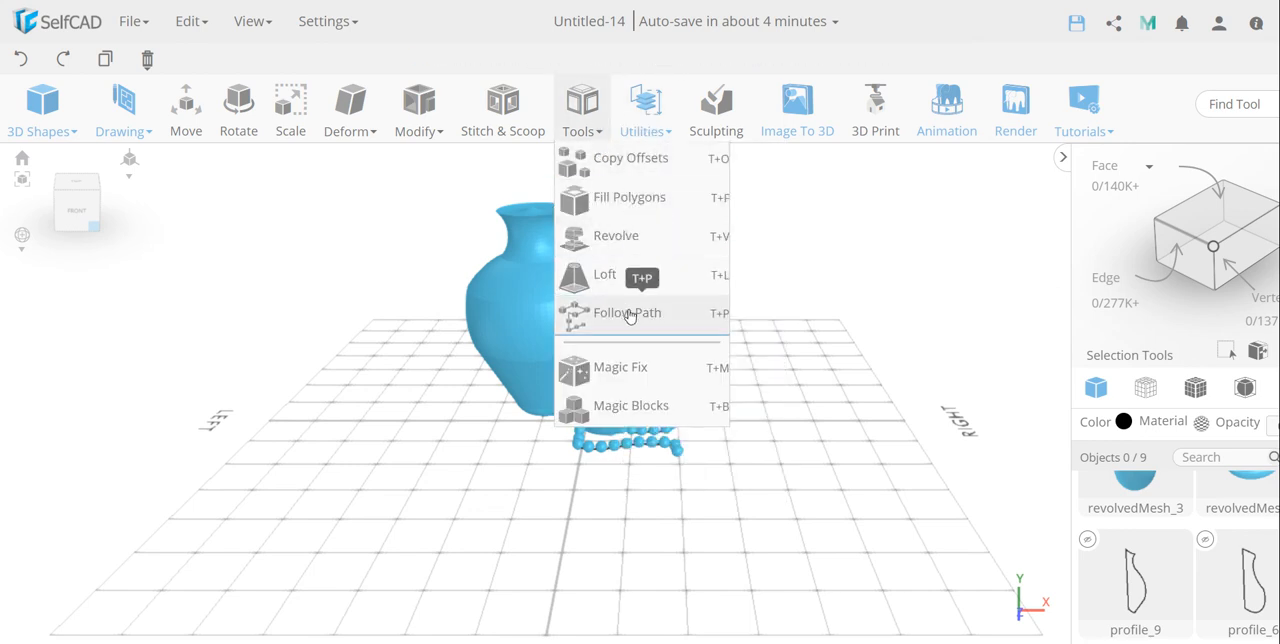
drag(934, 241, 923, 266)
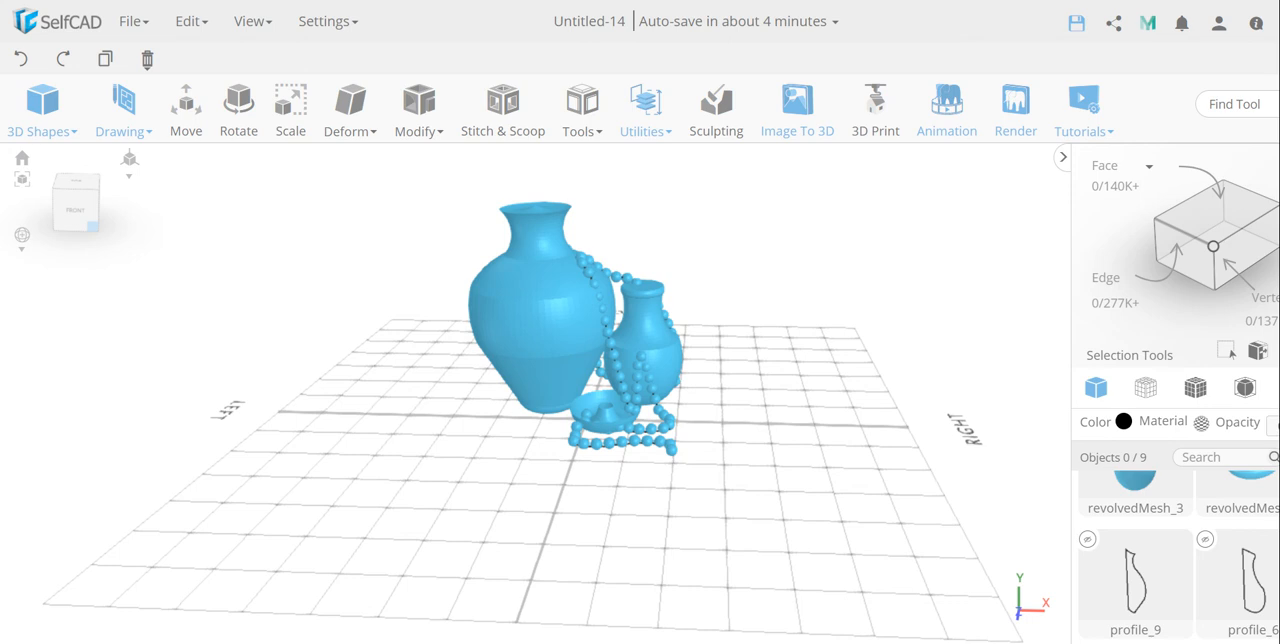
click(214, 643)
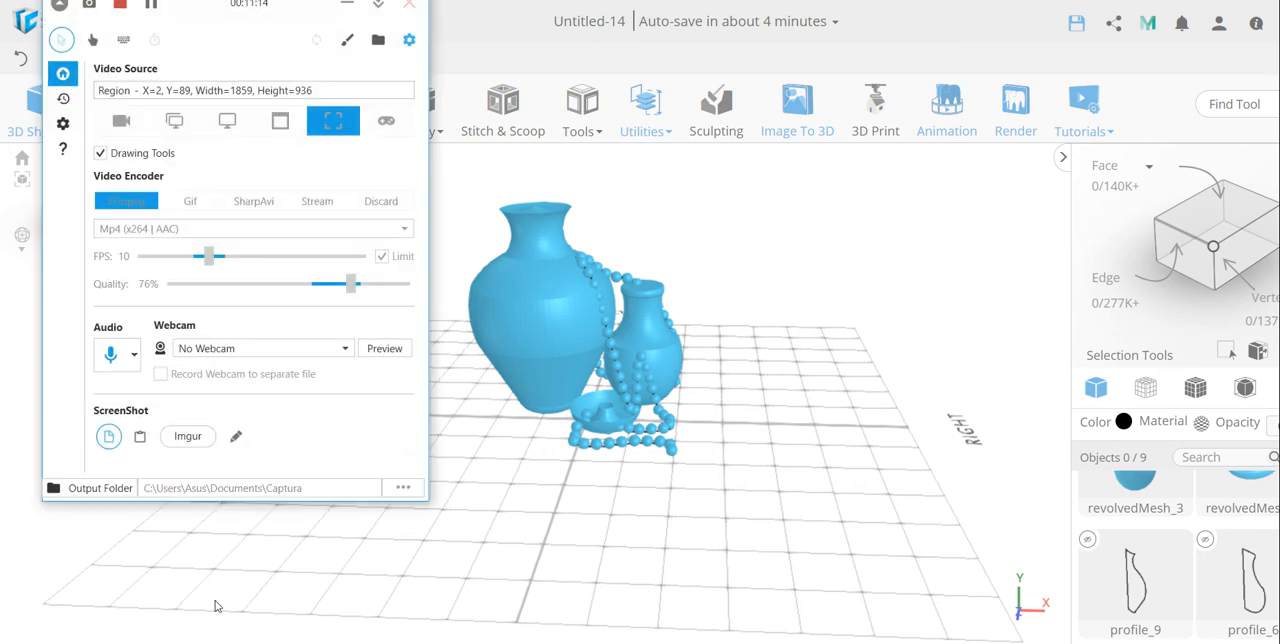